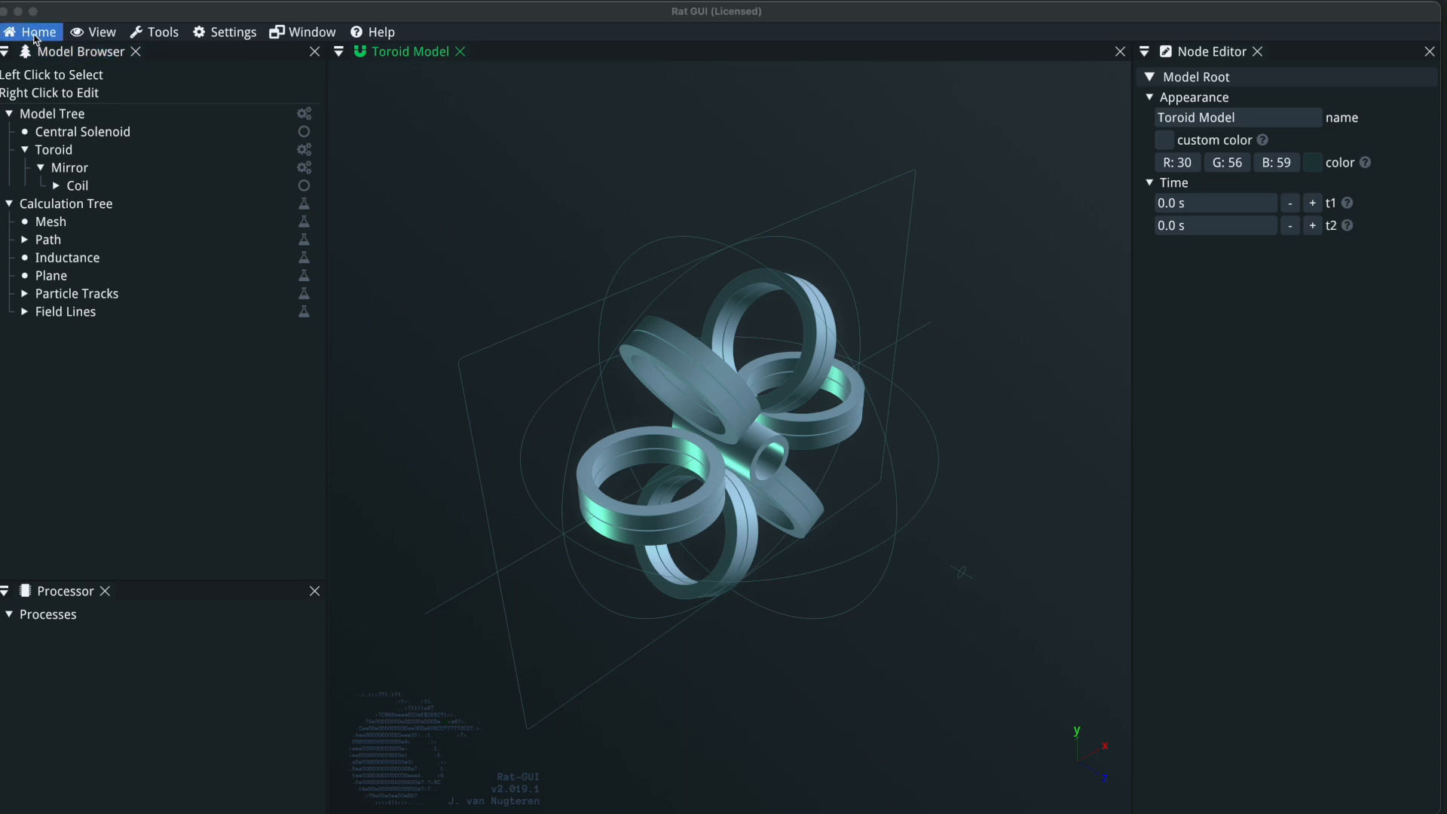
Create a new model and add a custom coil to its model tree.
left_click_drag(90, 16, 98, 15)
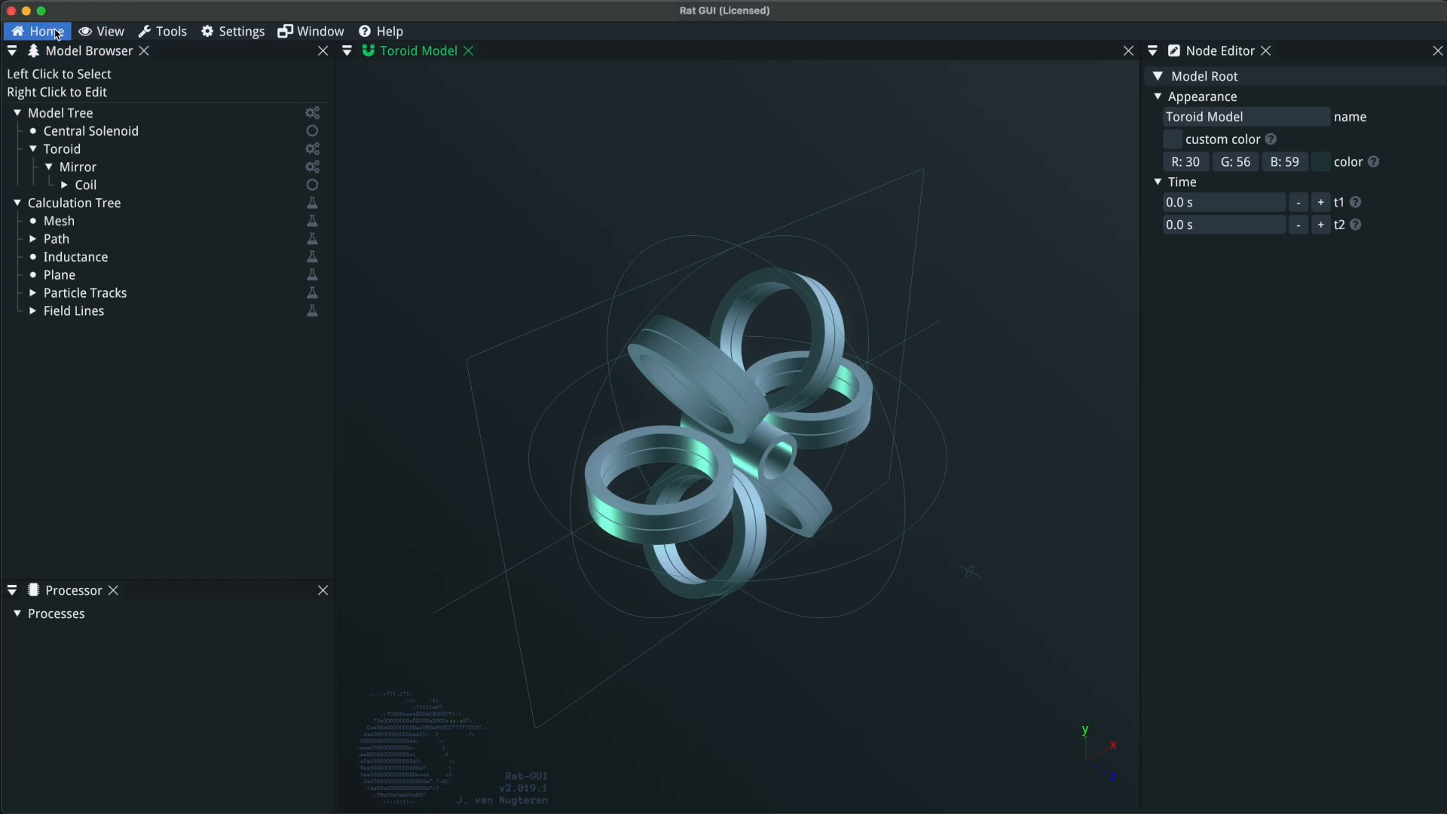
left_click(58, 34)
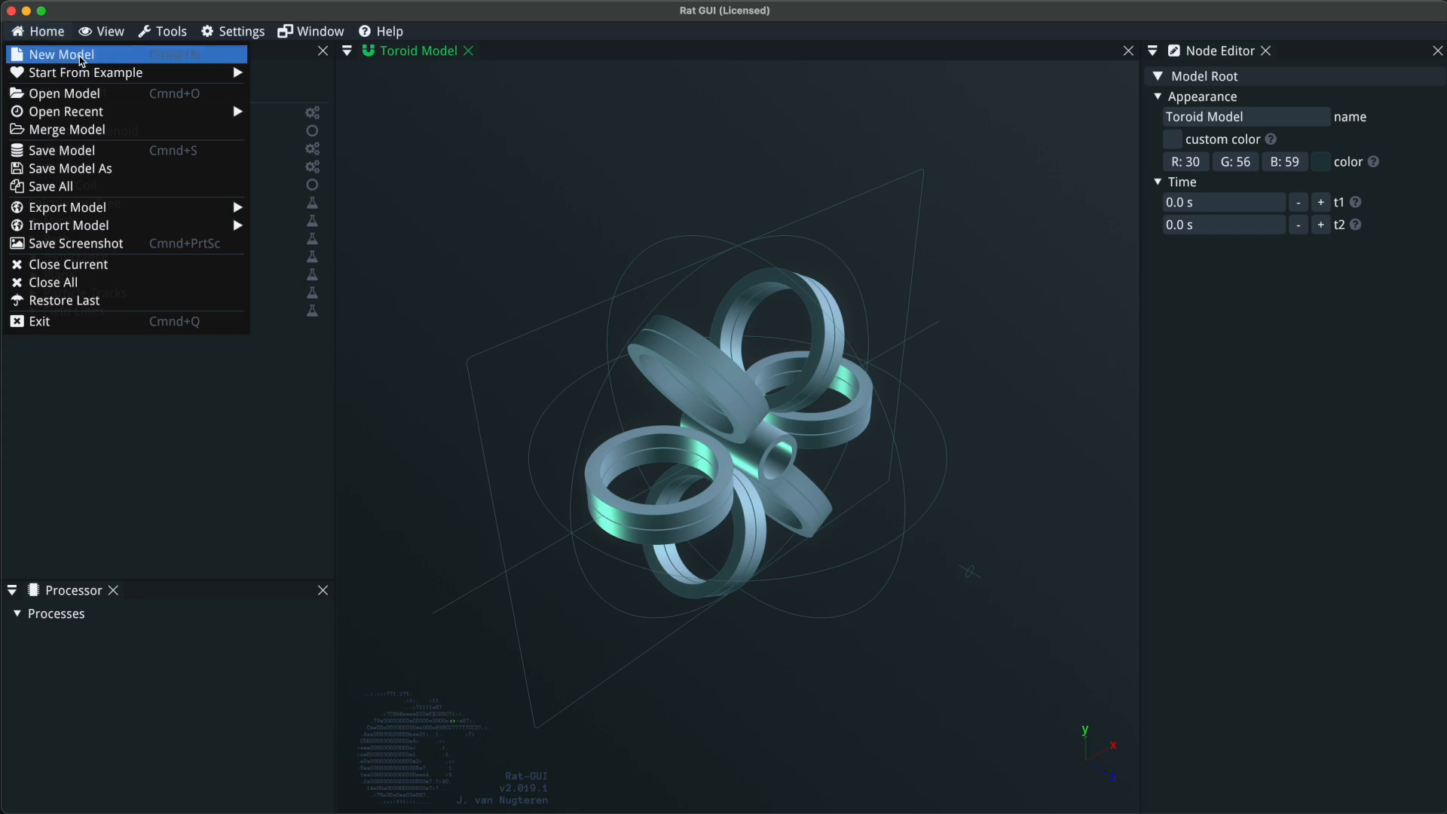
left_click(83, 57)
right_click(151, 116)
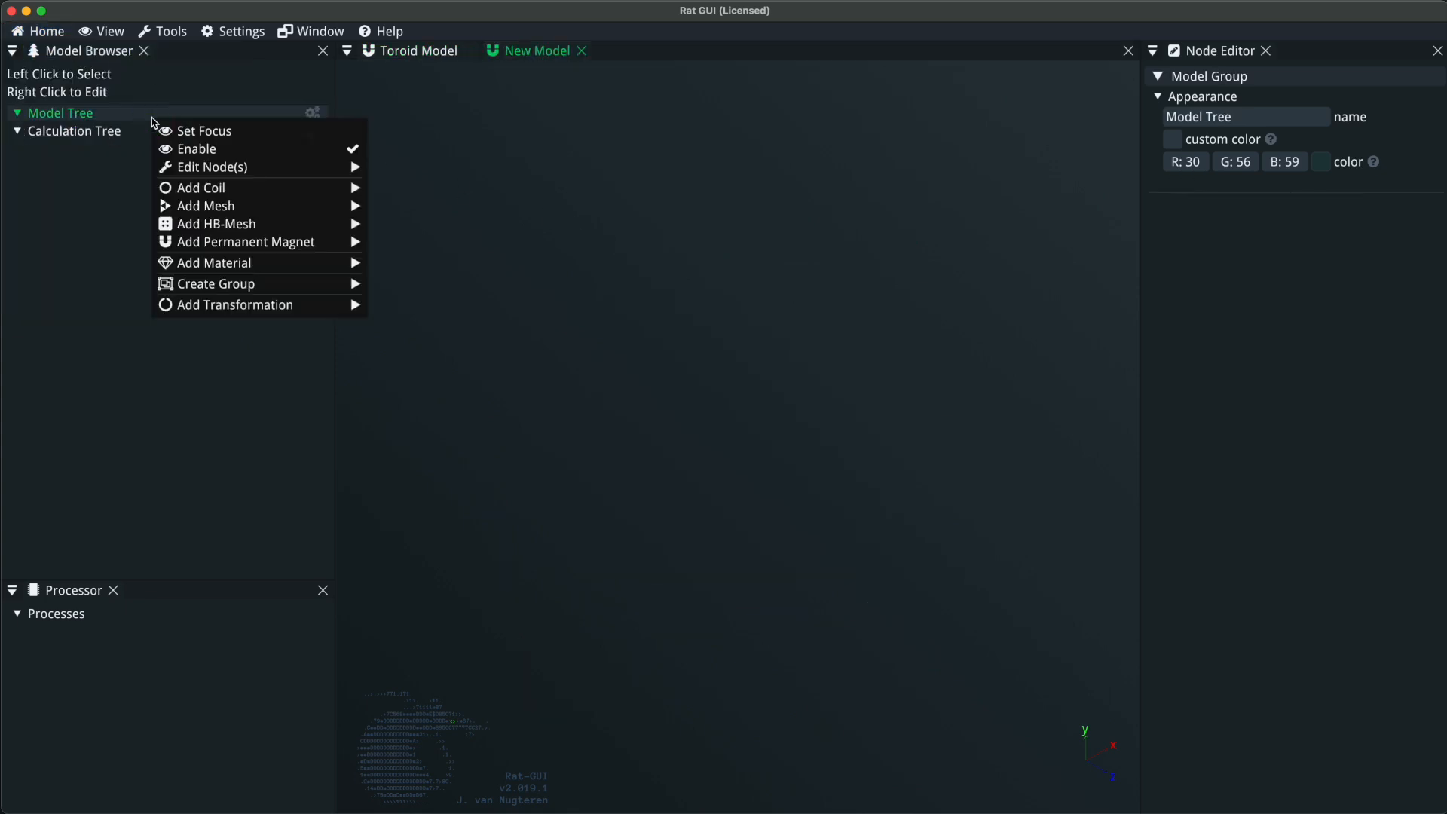
mouse_move(361, 188)
left_click(422, 189)
Give the custom coil a rectangle cross-section and a path group as its path.
right_click(144, 132)
mouse_move(242, 191)
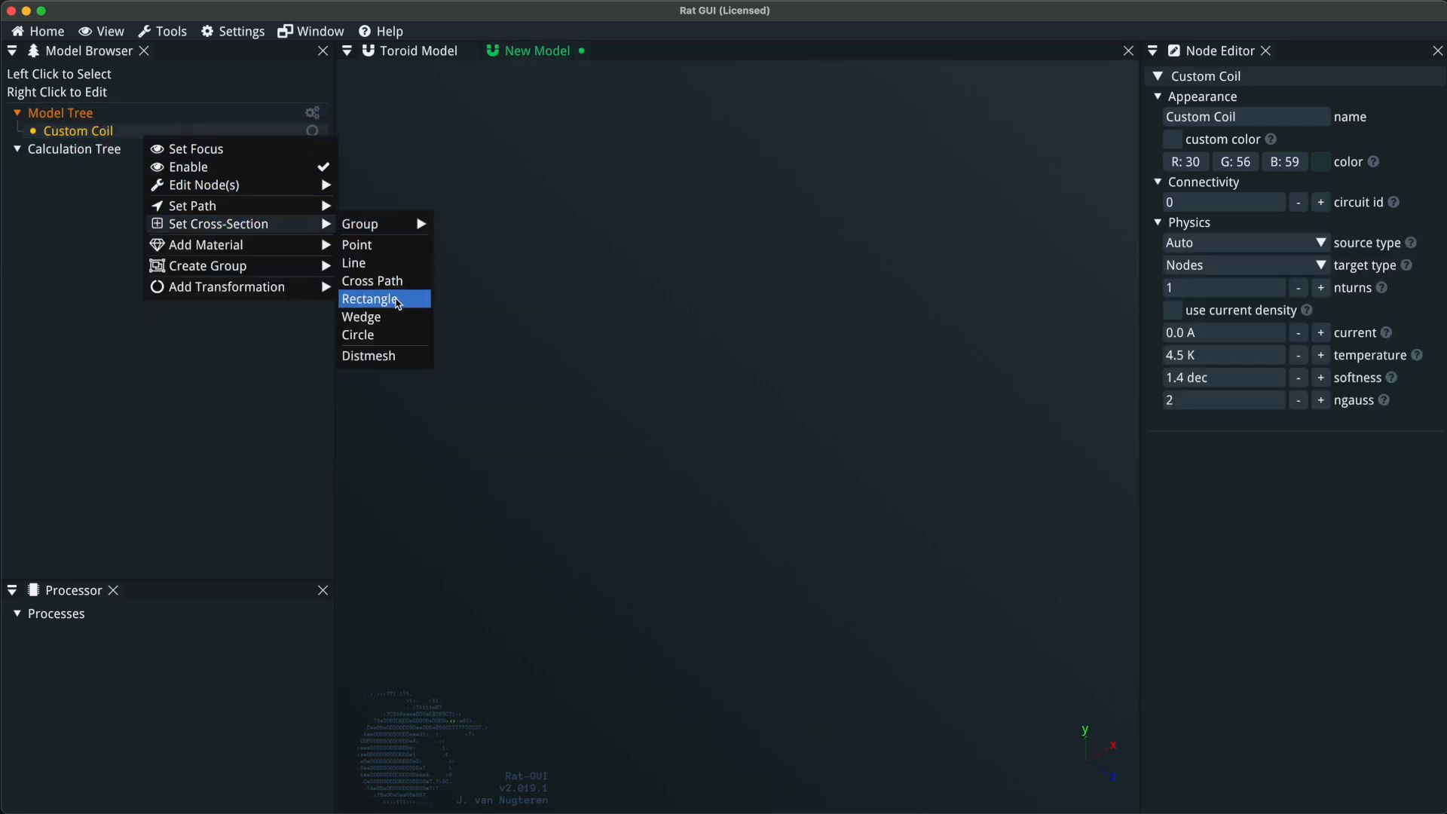
left_click(399, 299)
right_click(126, 131)
mouse_move(278, 200)
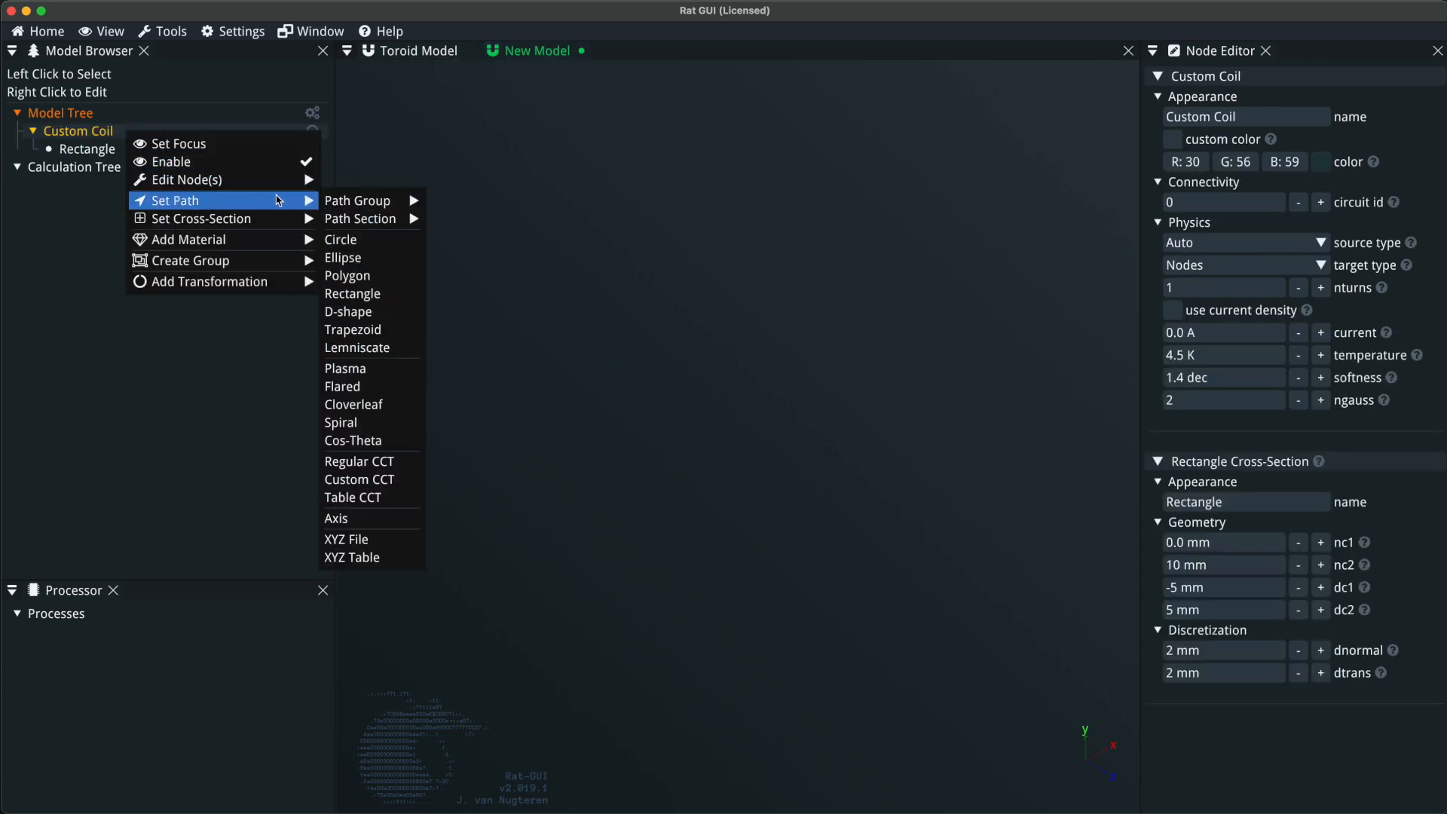
mouse_move(337, 207)
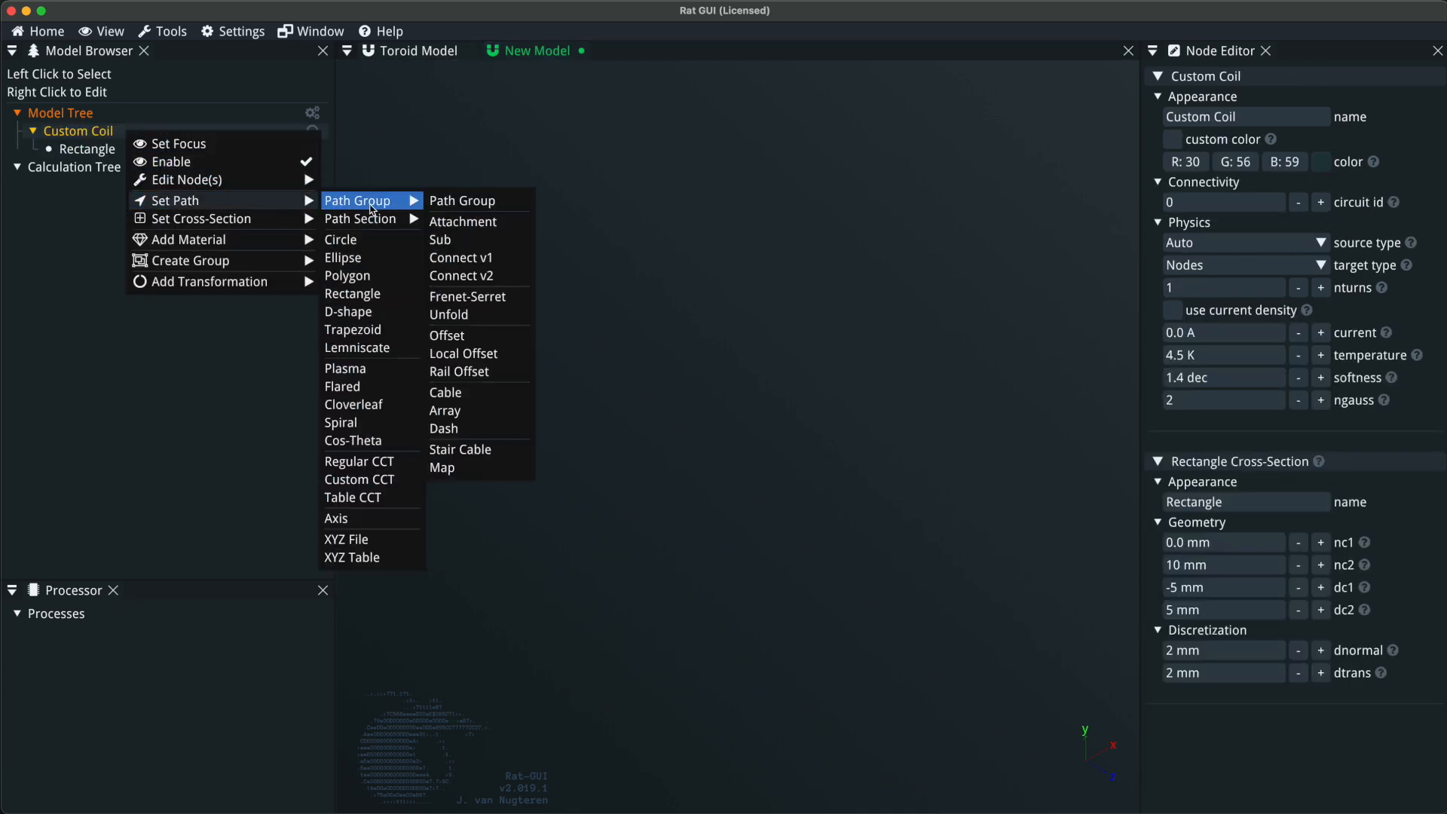
left_click(446, 205)
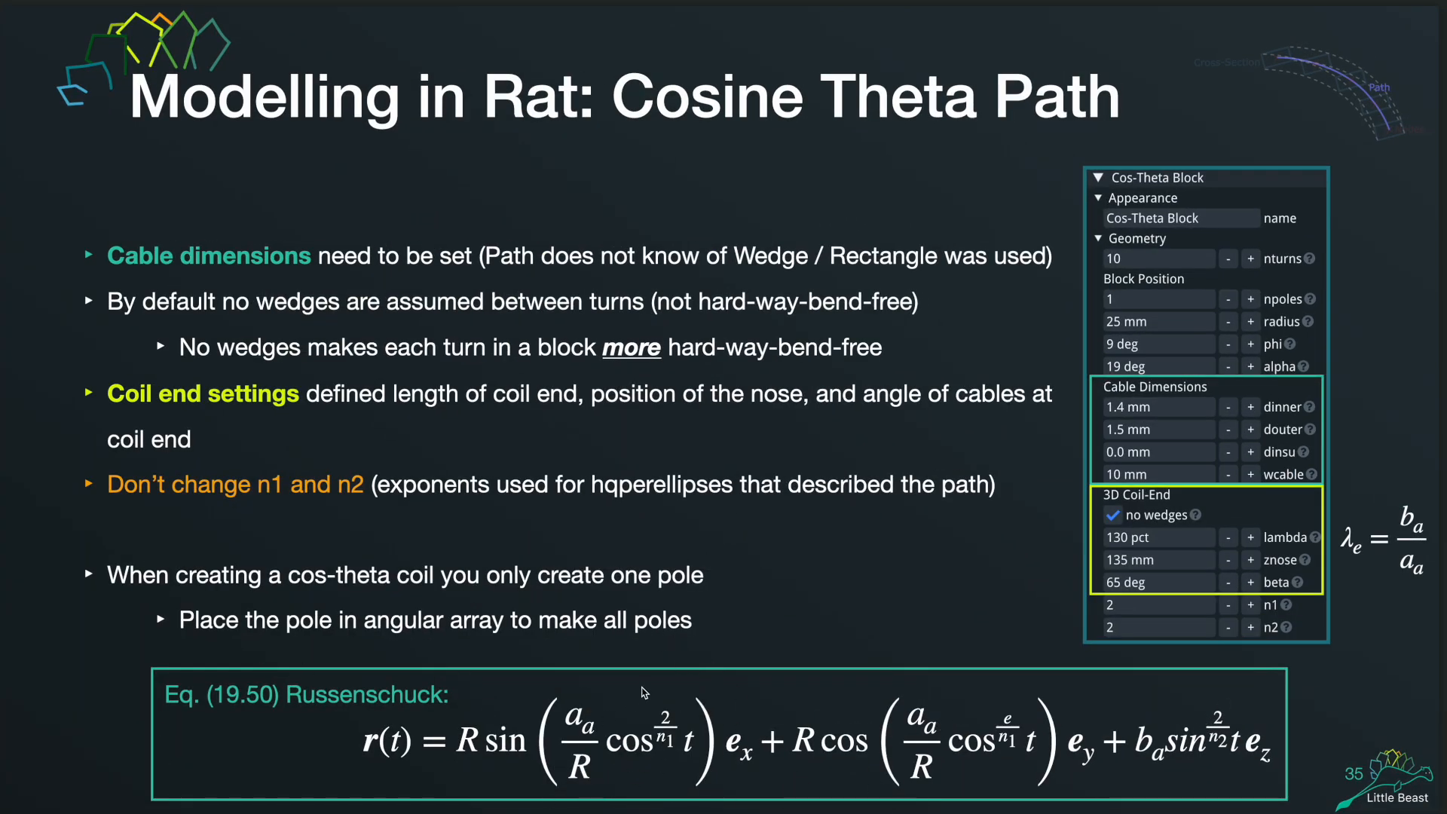
Switch from the presentation slides back to Rat GUI with the new model.
key("ctrl+Up")
left_click(517, 586)
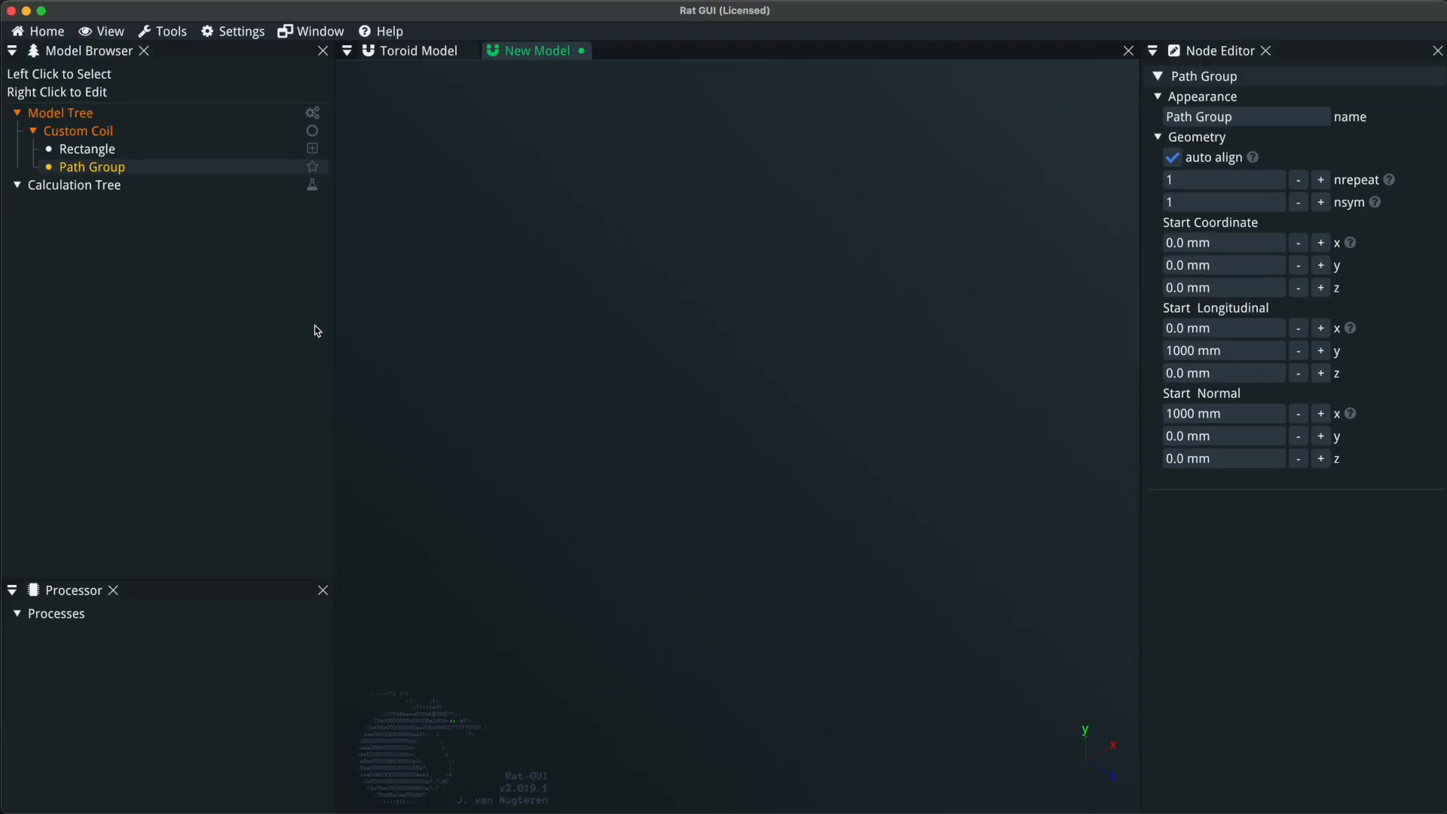
left_click(119, 176)
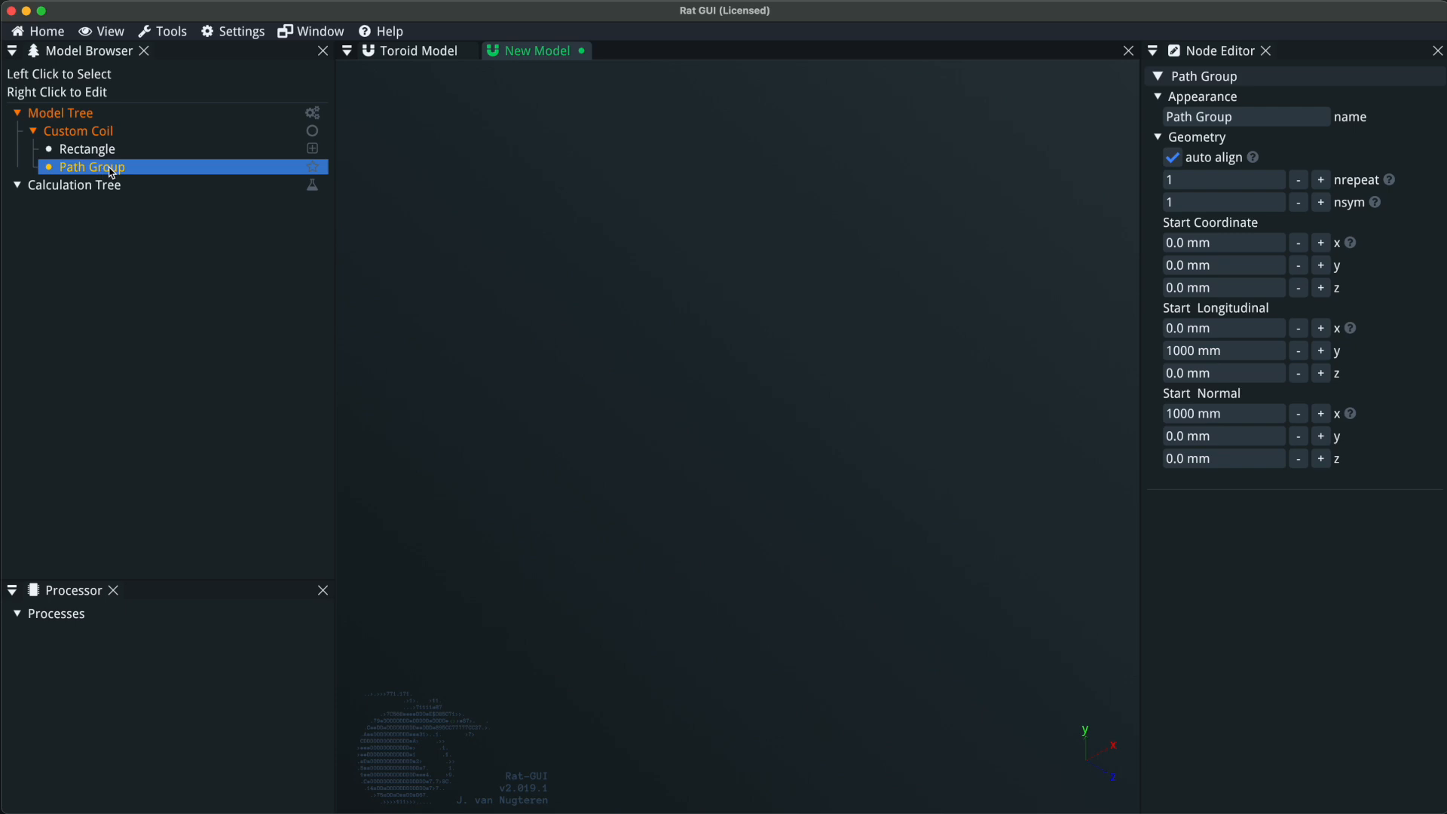
left_click(104, 136)
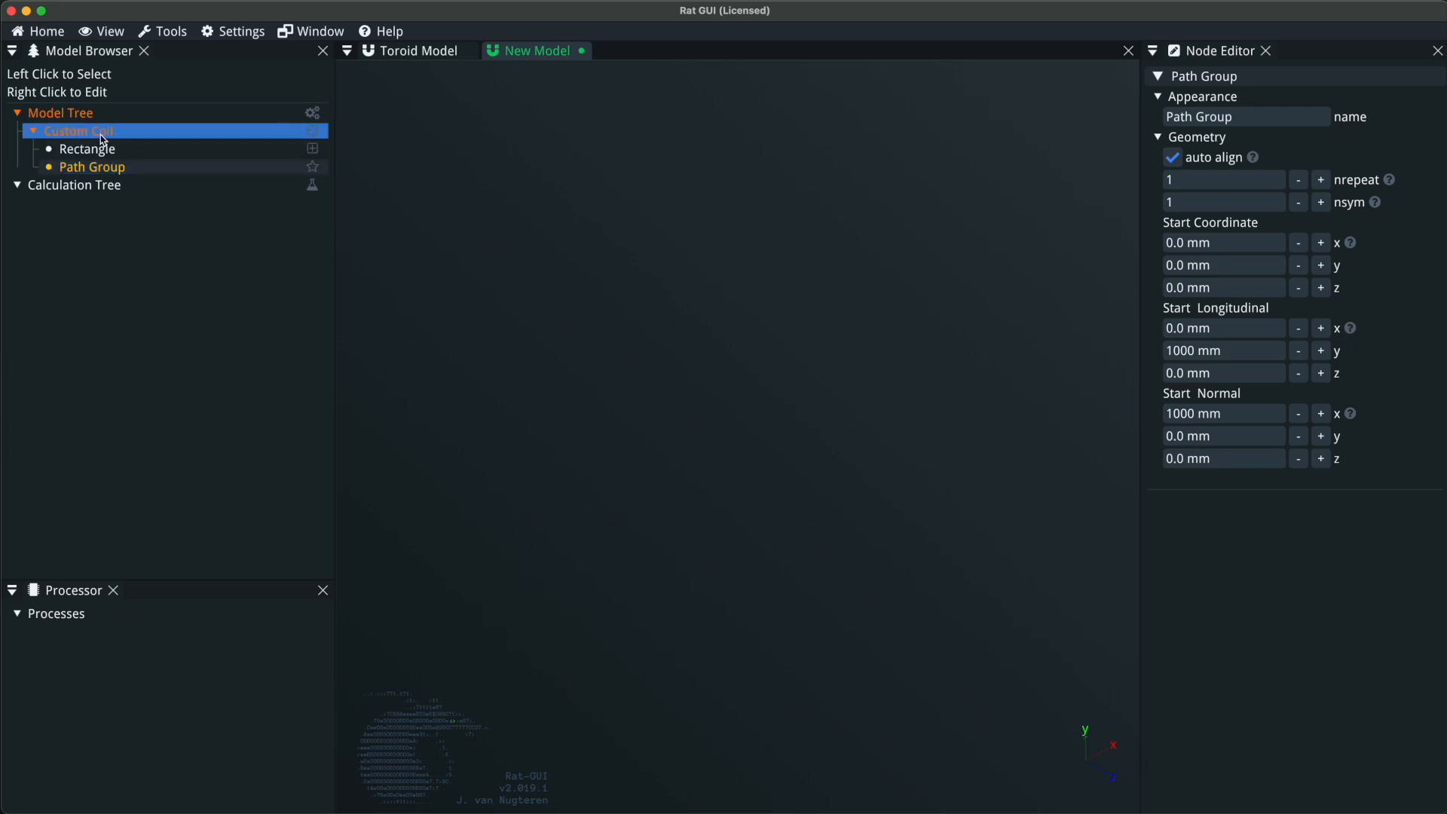
right_click(104, 138)
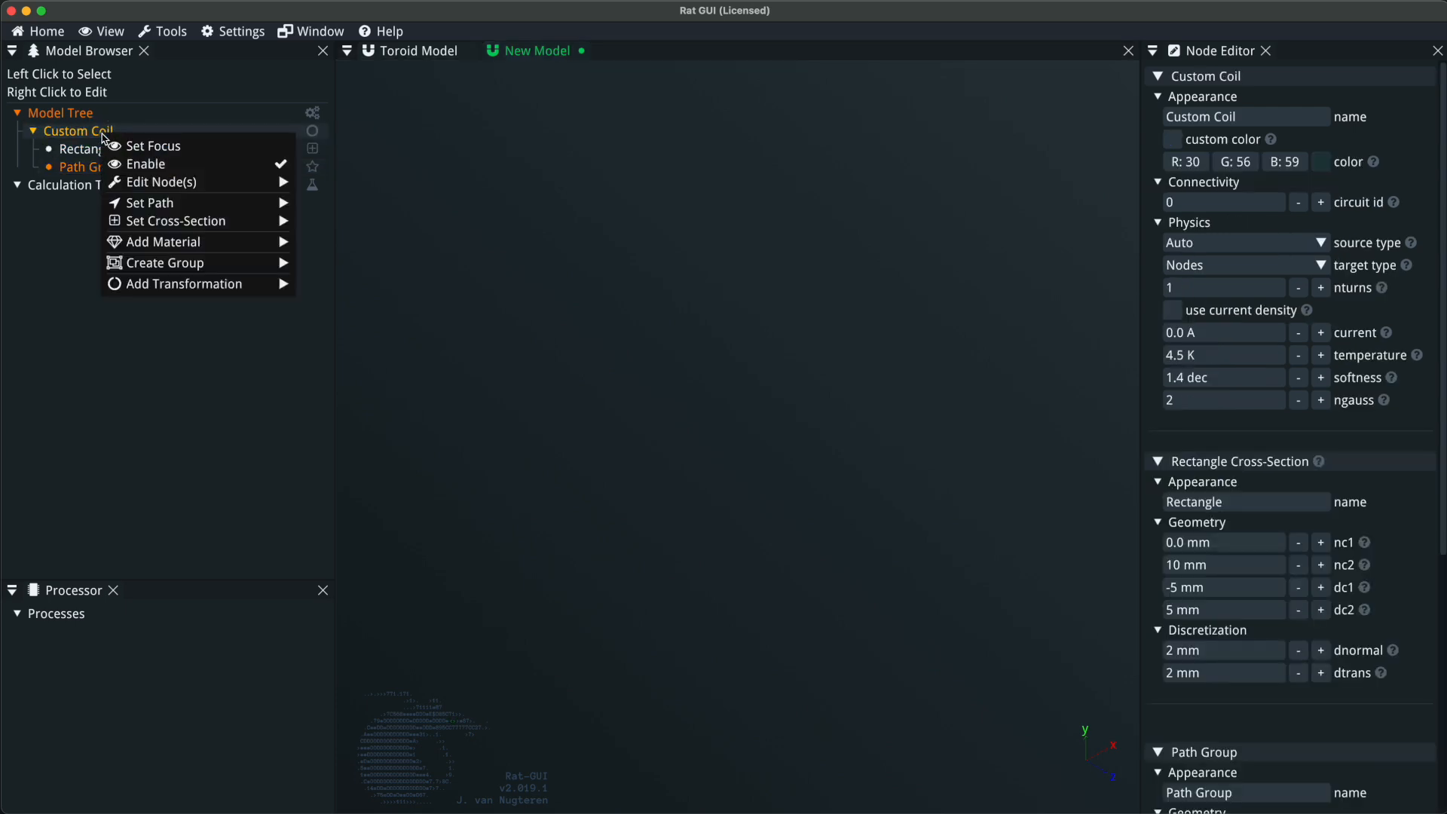
mouse_move(151, 202)
mouse_move(332, 203)
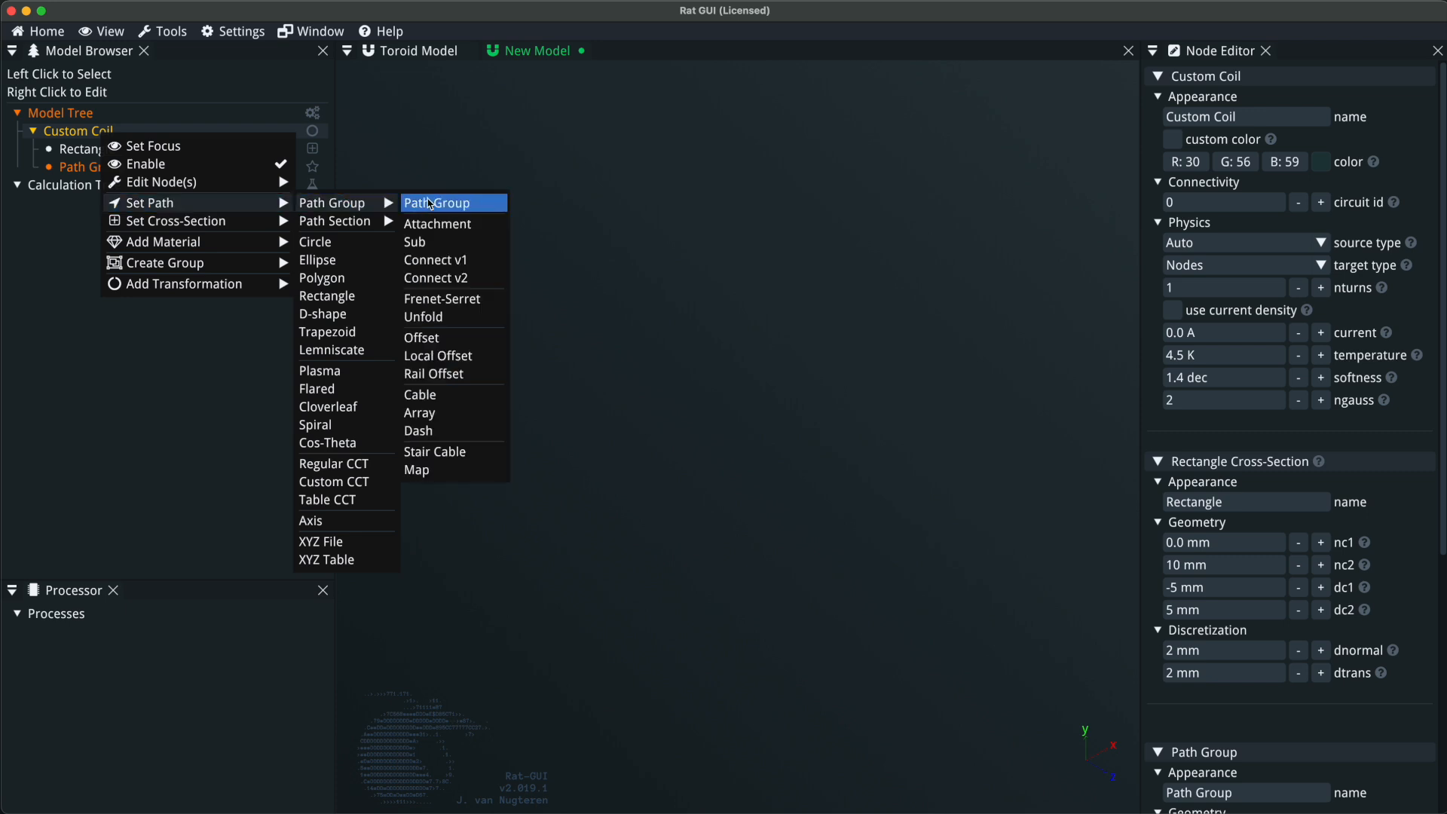
left_click(124, 341)
left_click(122, 174)
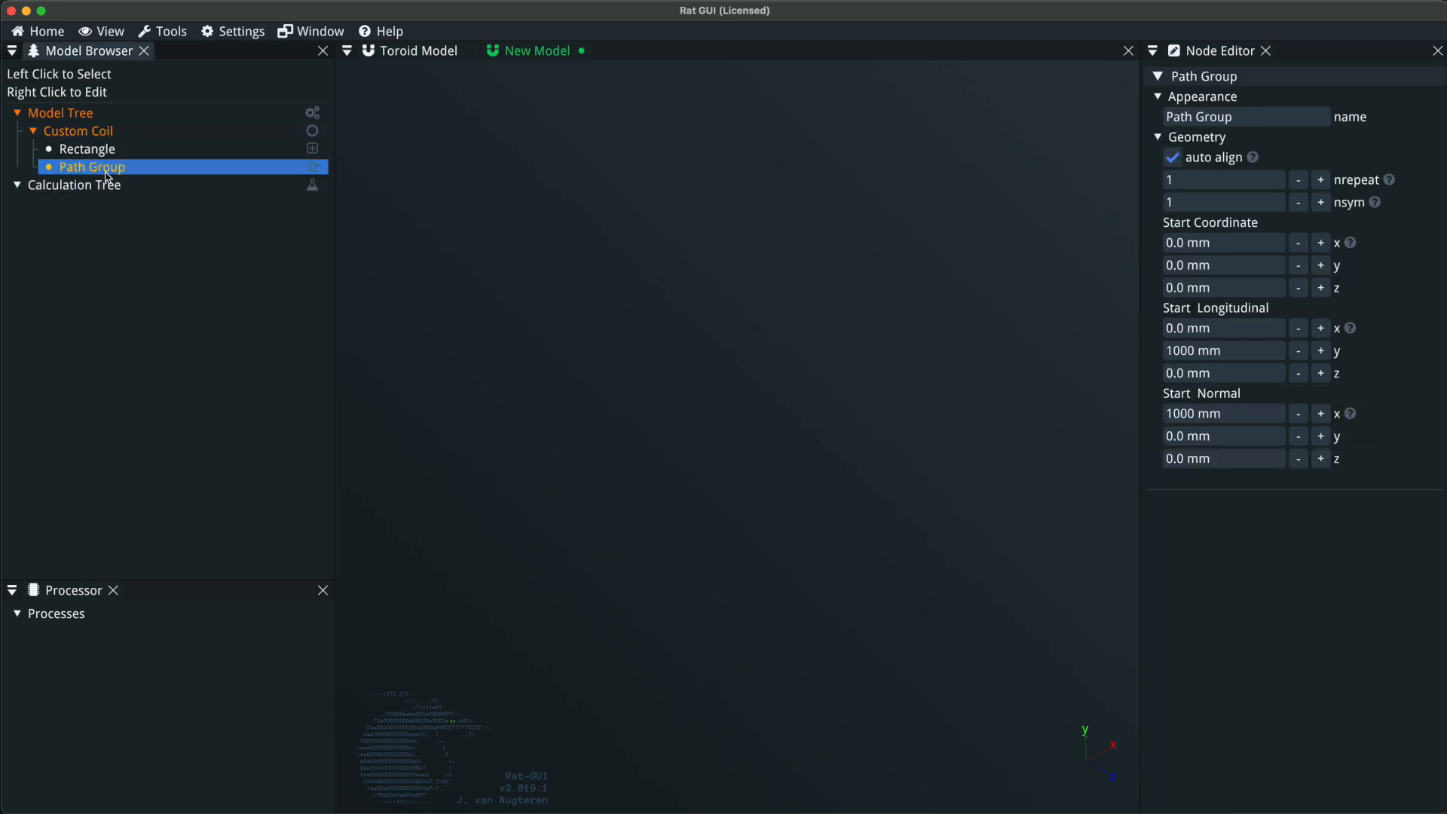
Add a straight path section to the coil's path group.
right_click(110, 173)
mouse_move(197, 210)
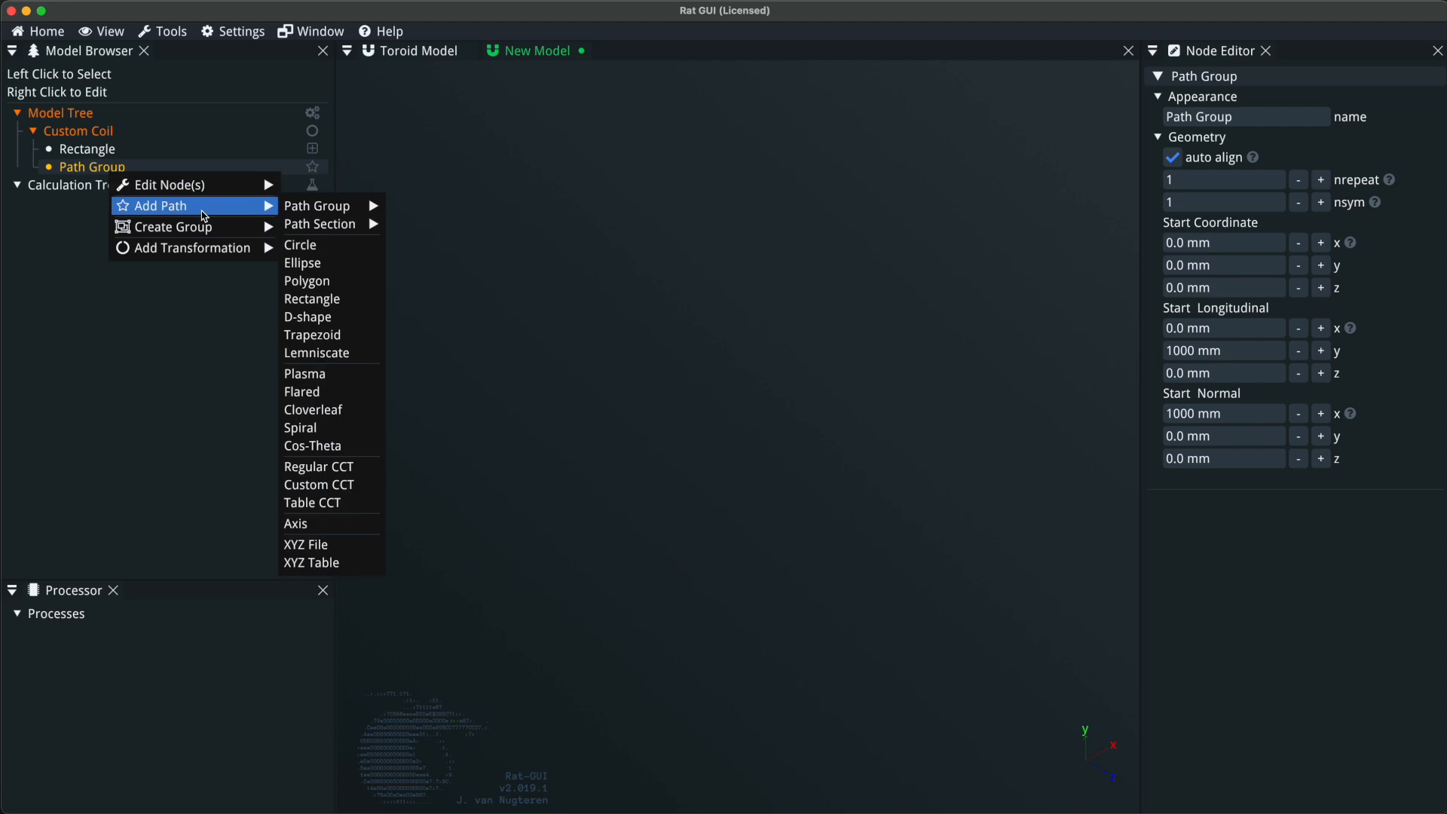
mouse_move(337, 227)
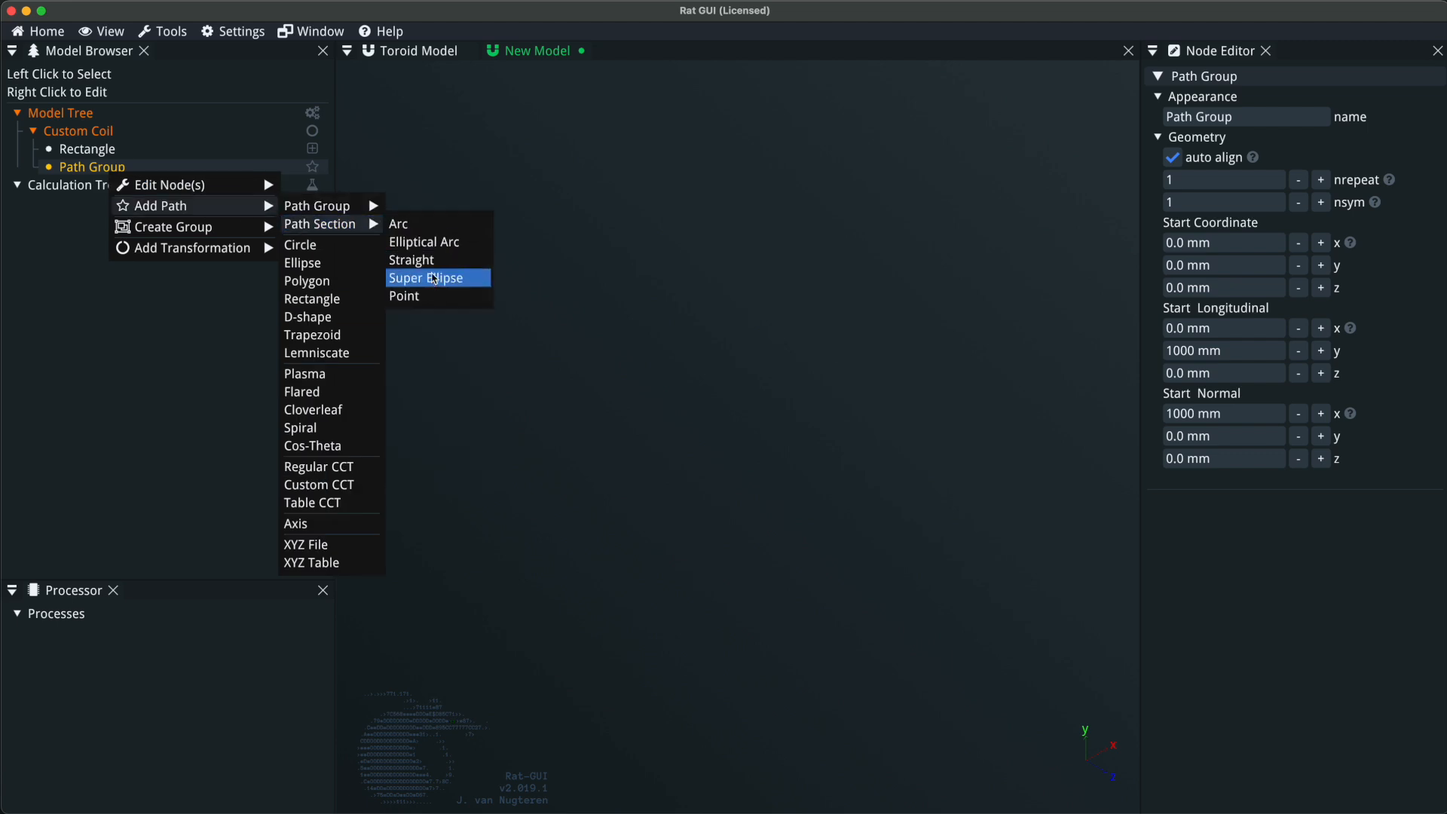
left_click(435, 270)
left_click(91, 166)
right_click(100, 170)
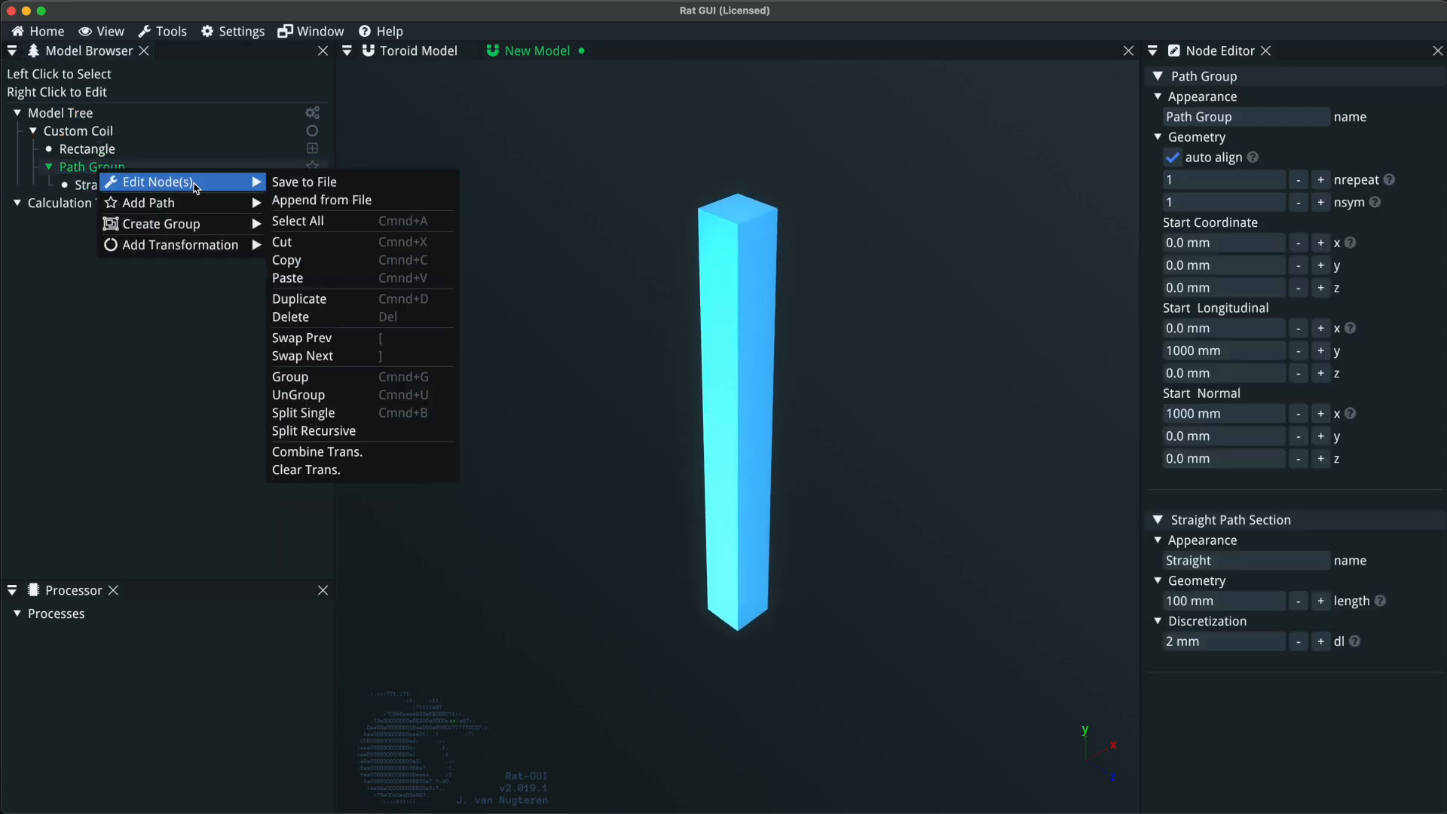
mouse_move(186, 215)
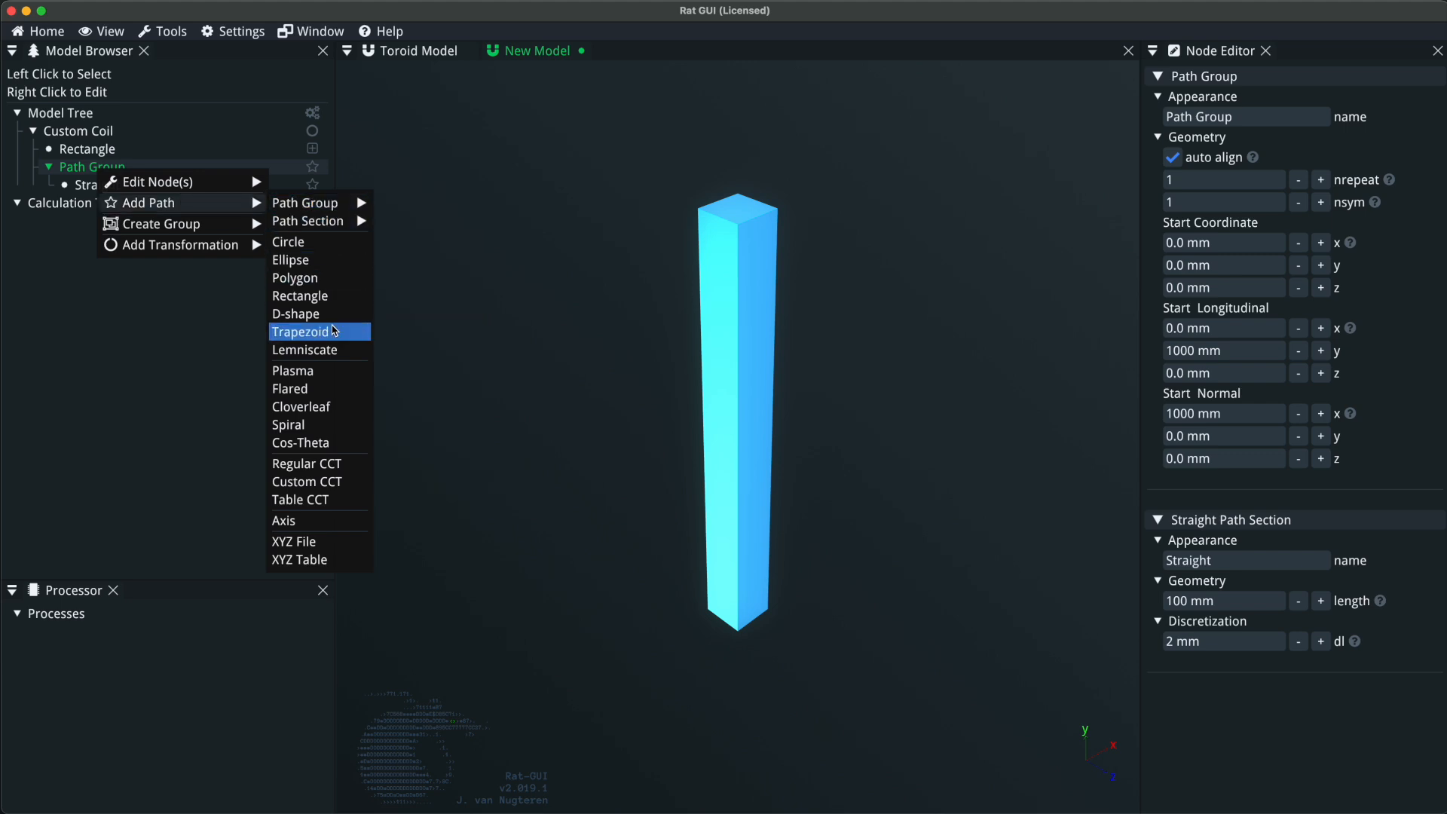
left_click(487, 292)
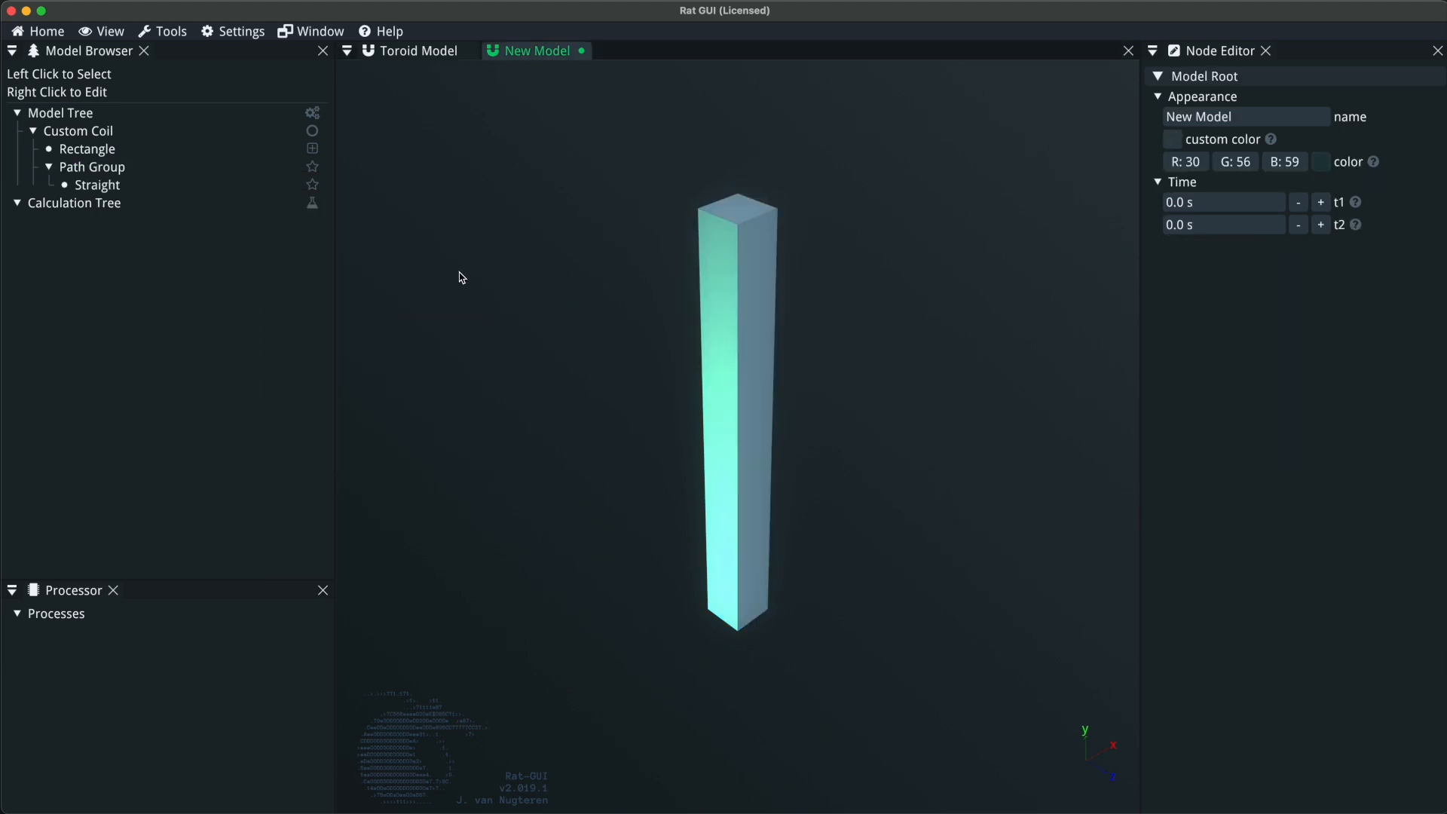
Set the length of the straight path section to 250 mm.
left_click_drag(736, 284, 807, 377)
left_click(165, 188)
left_click(1225, 157)
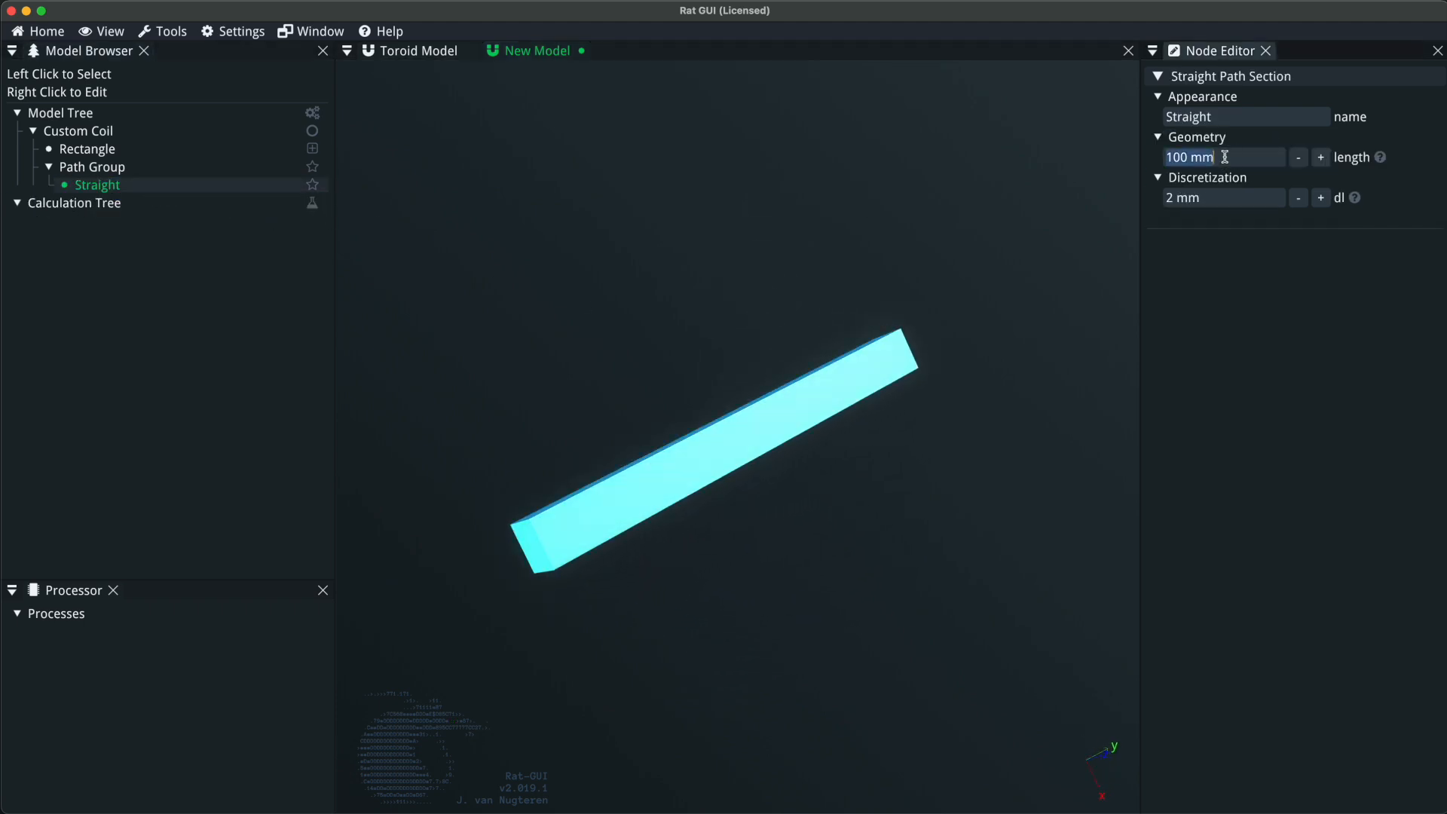
type("250")
key("Return")
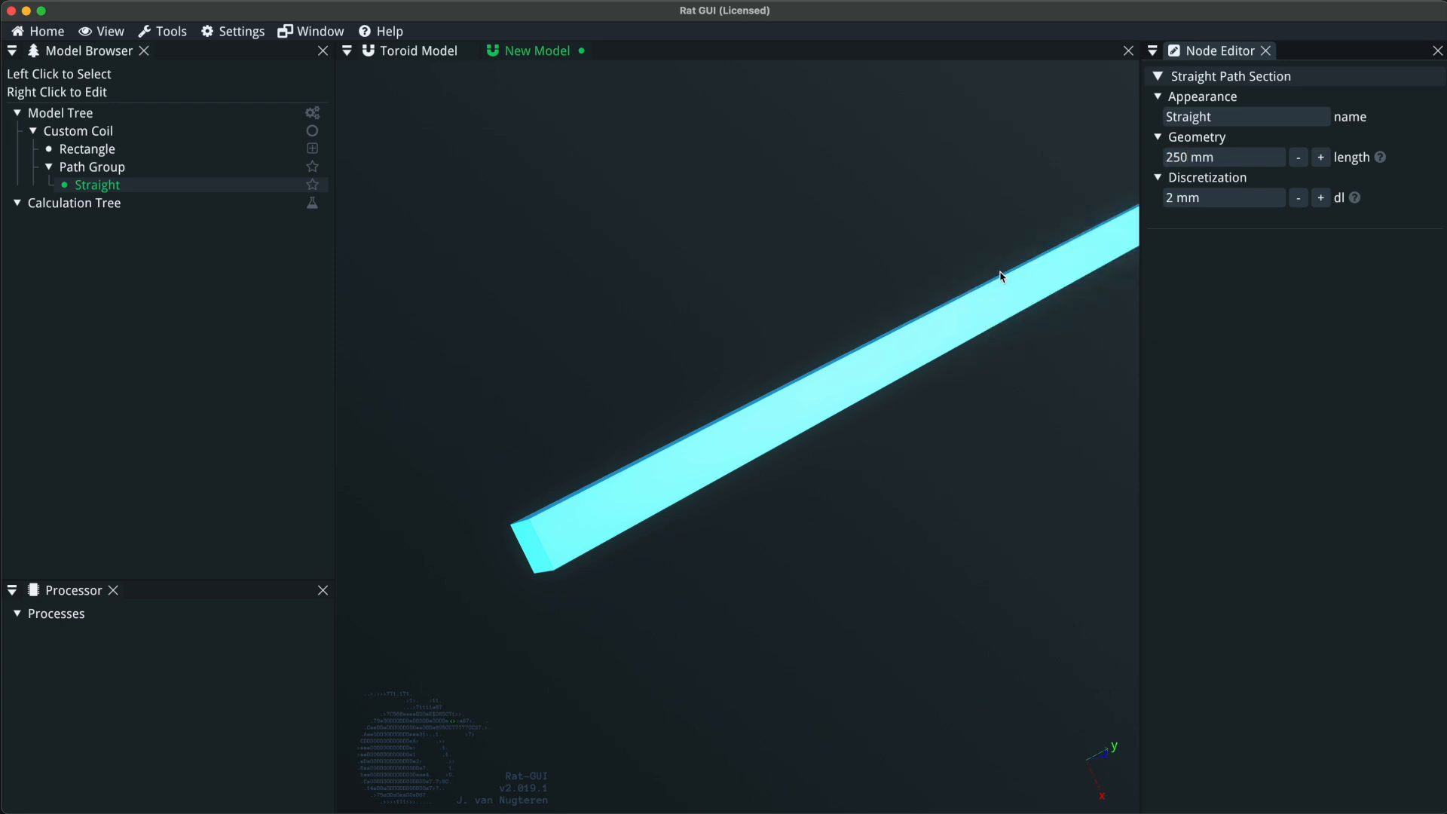
Add a super ellipse path section after the straight section in the path group.
scroll(889, 333, "down", 5)
left_click_drag(862, 359, 851, 584)
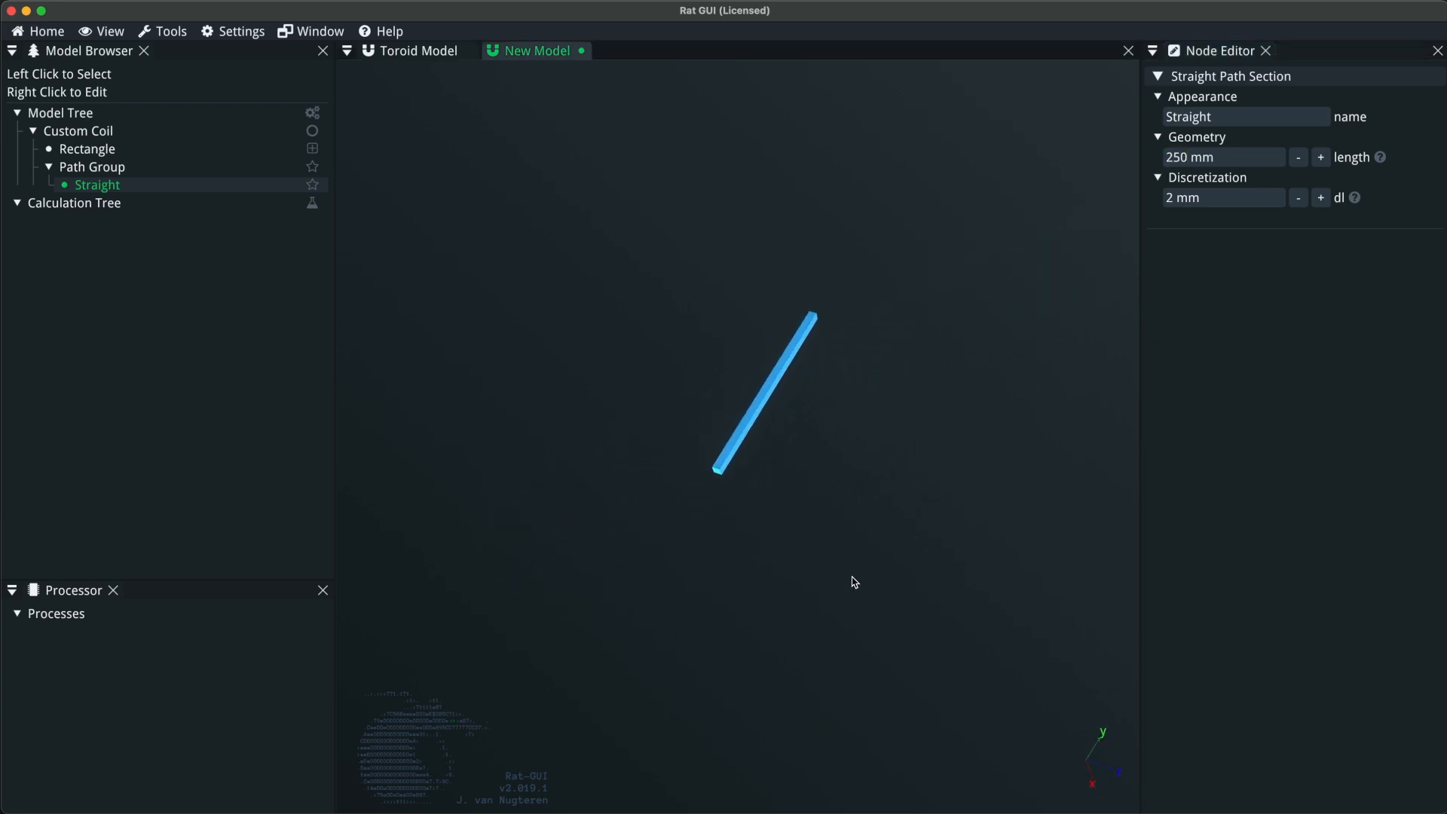
right_click(143, 170)
mouse_move(226, 205)
mouse_move(360, 224)
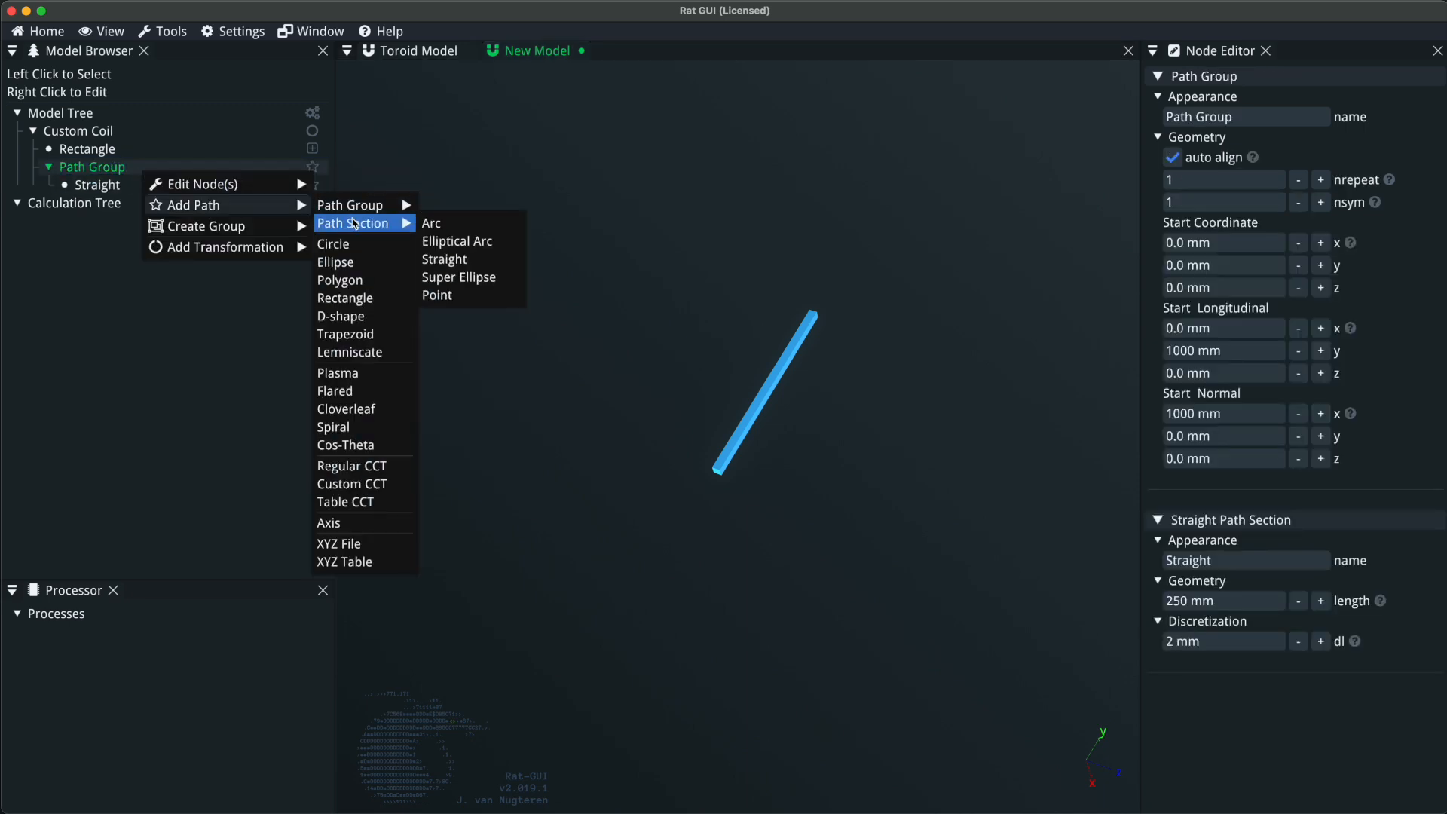
left_click(484, 285)
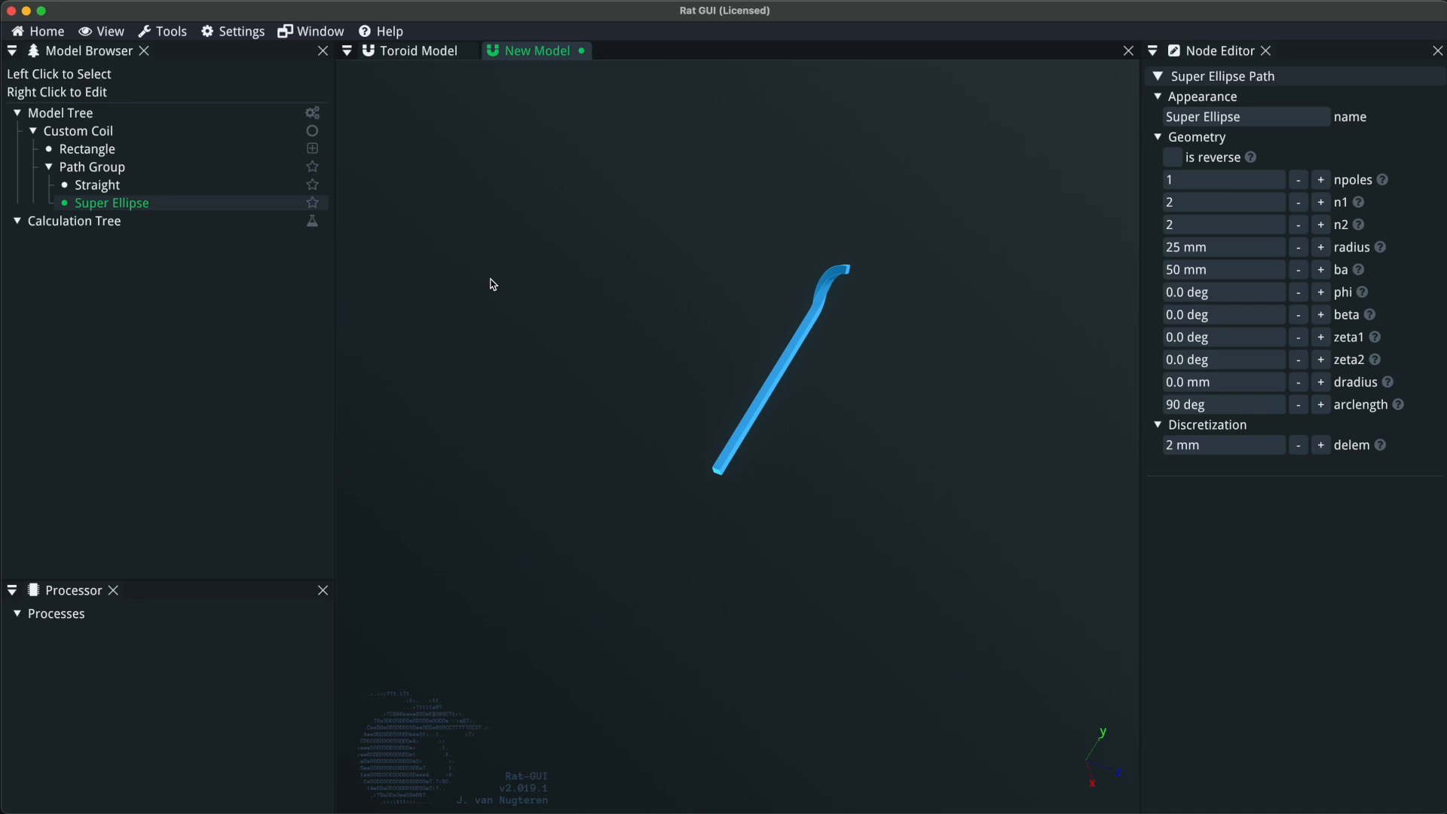
left_click_drag(835, 425, 562, 324)
scroll(827, 426, "up", 5)
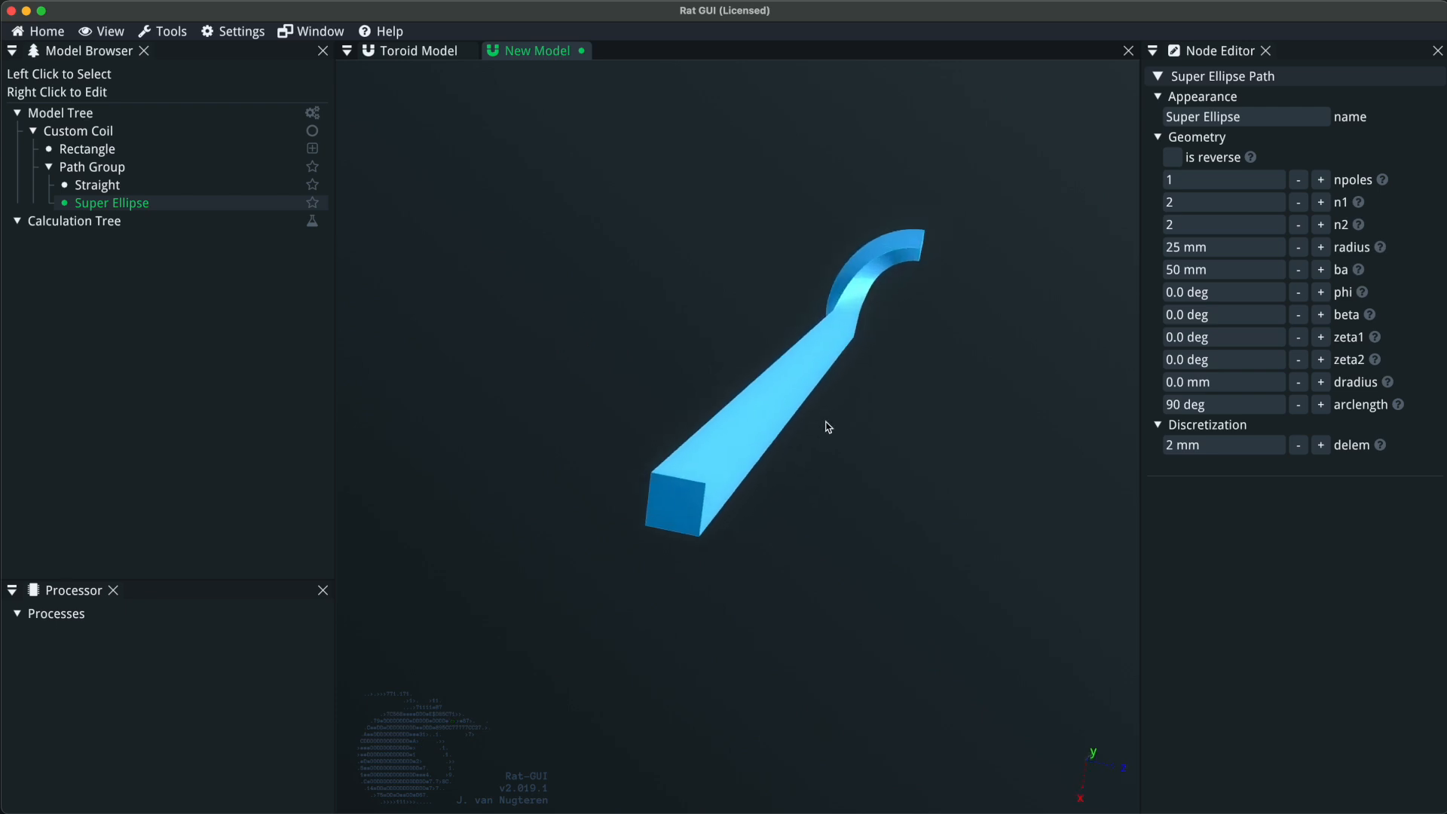
left_click_drag(867, 318, 724, 503)
scroll(722, 497, "down", 10)
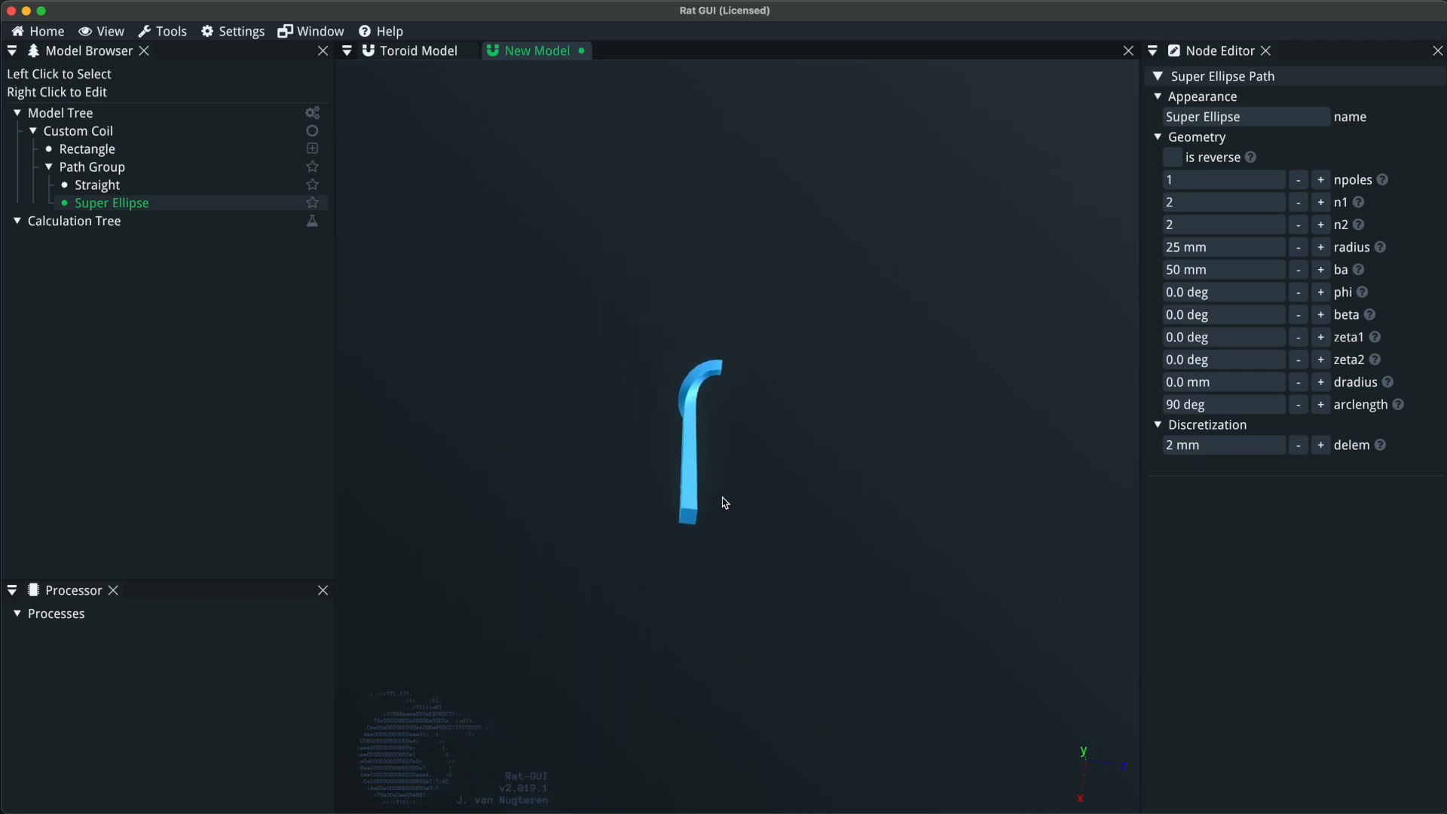
scroll(722, 498, "up", 2)
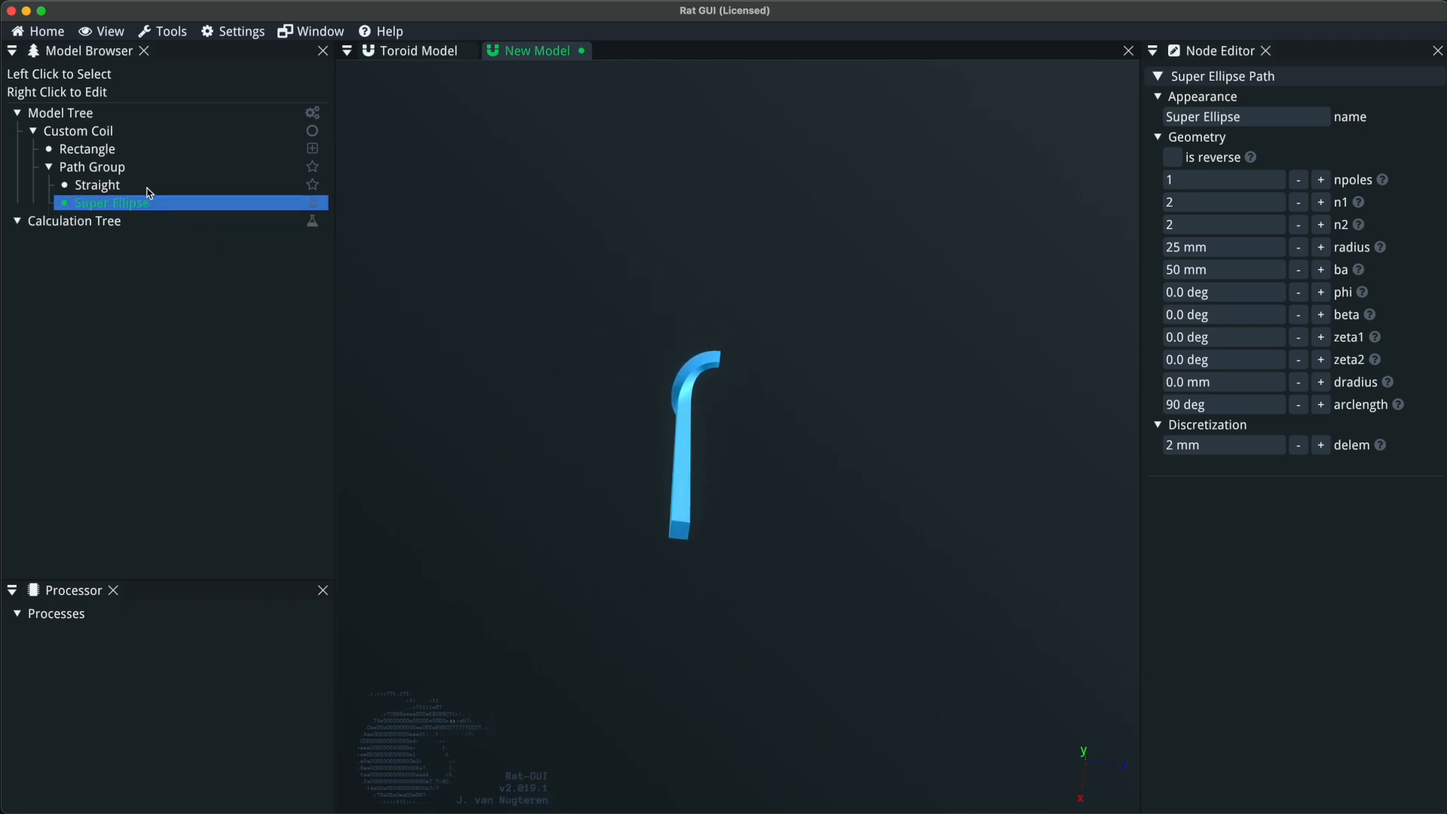
Add a cylinder mesh to the model tree.
right_click(102, 114)
mouse_move(200, 208)
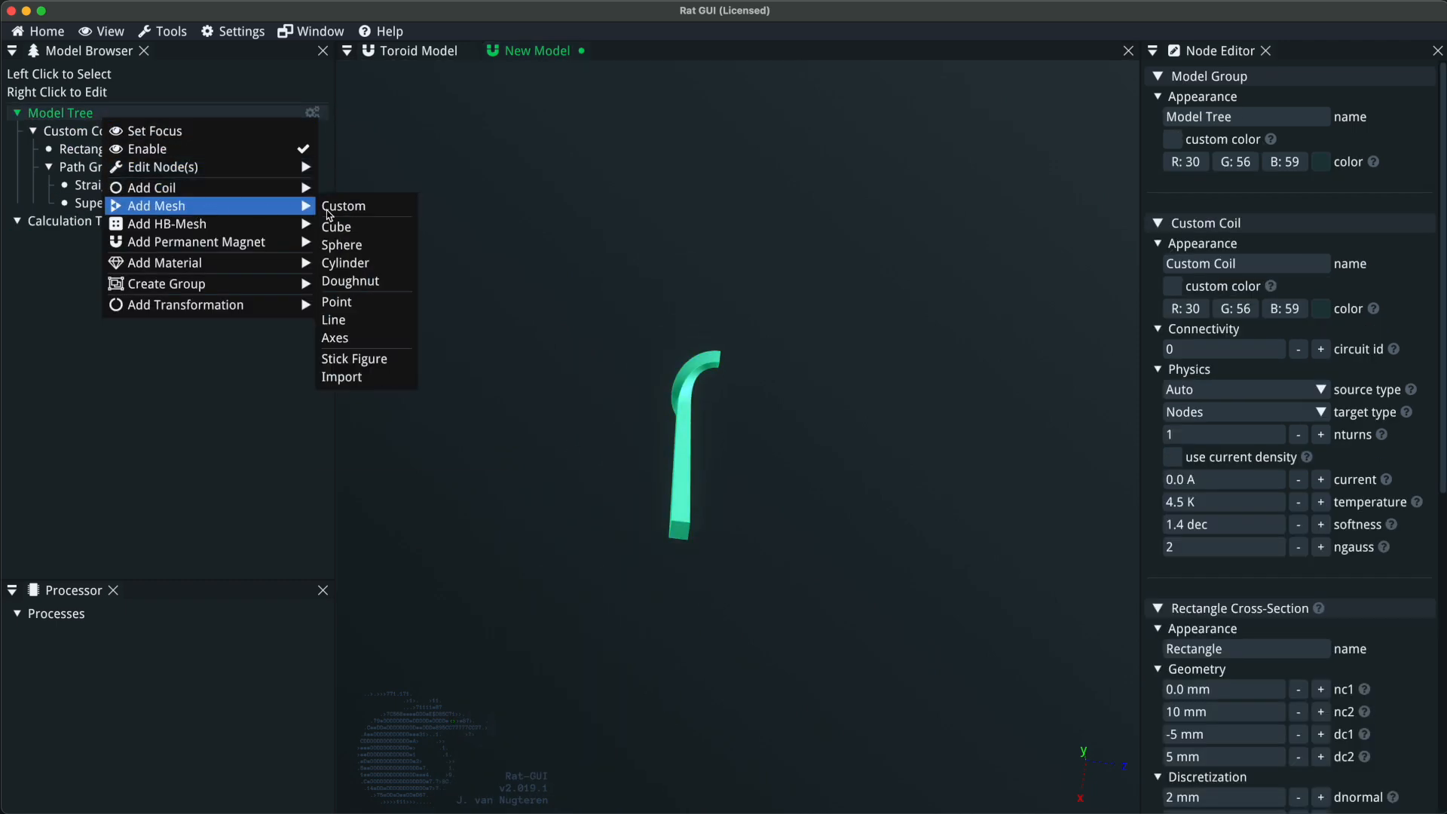
left_click(370, 266)
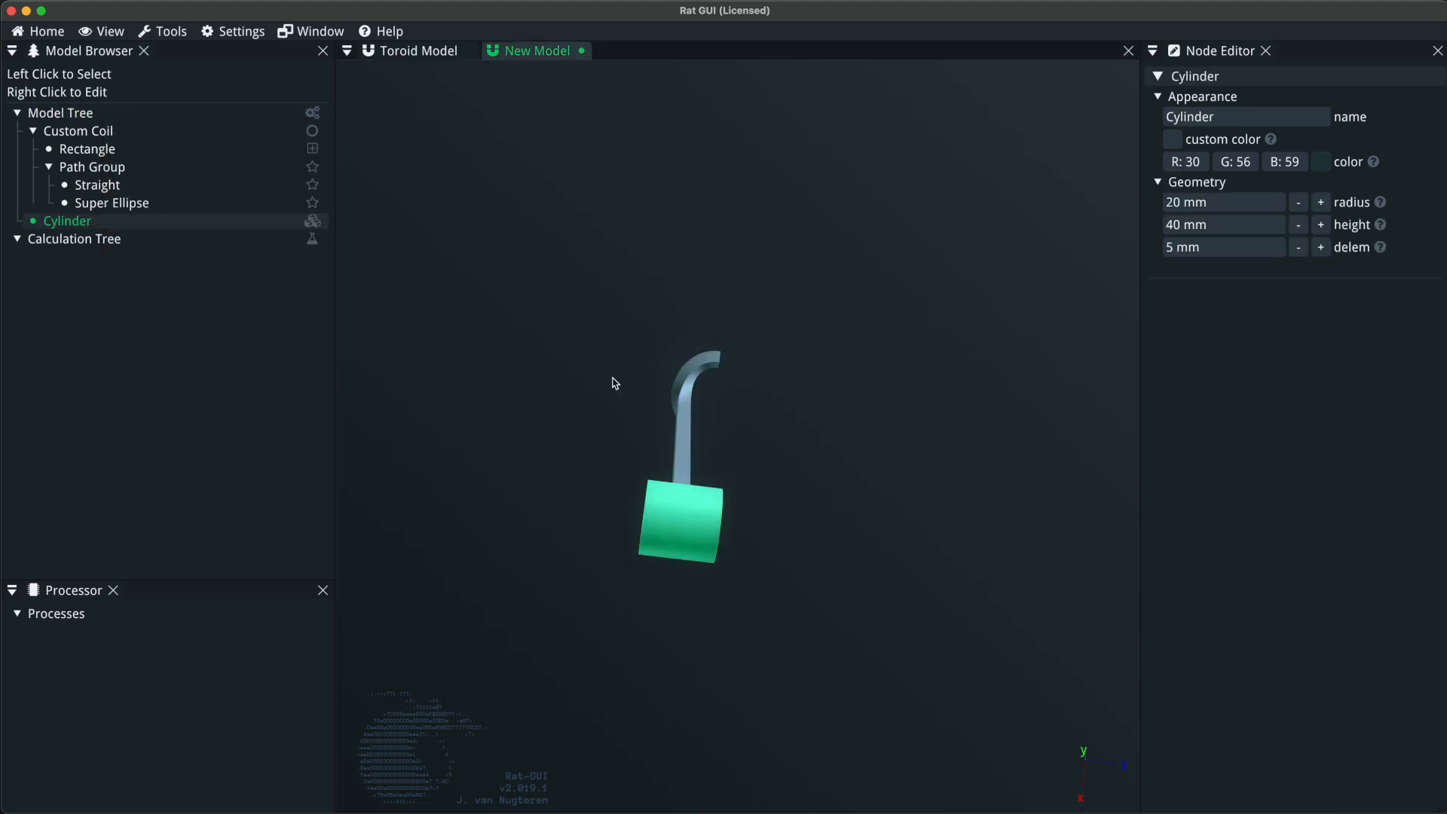
Add a rotation transformation to the cylinder with an alpha of 90 degrees.
right_click(102, 220)
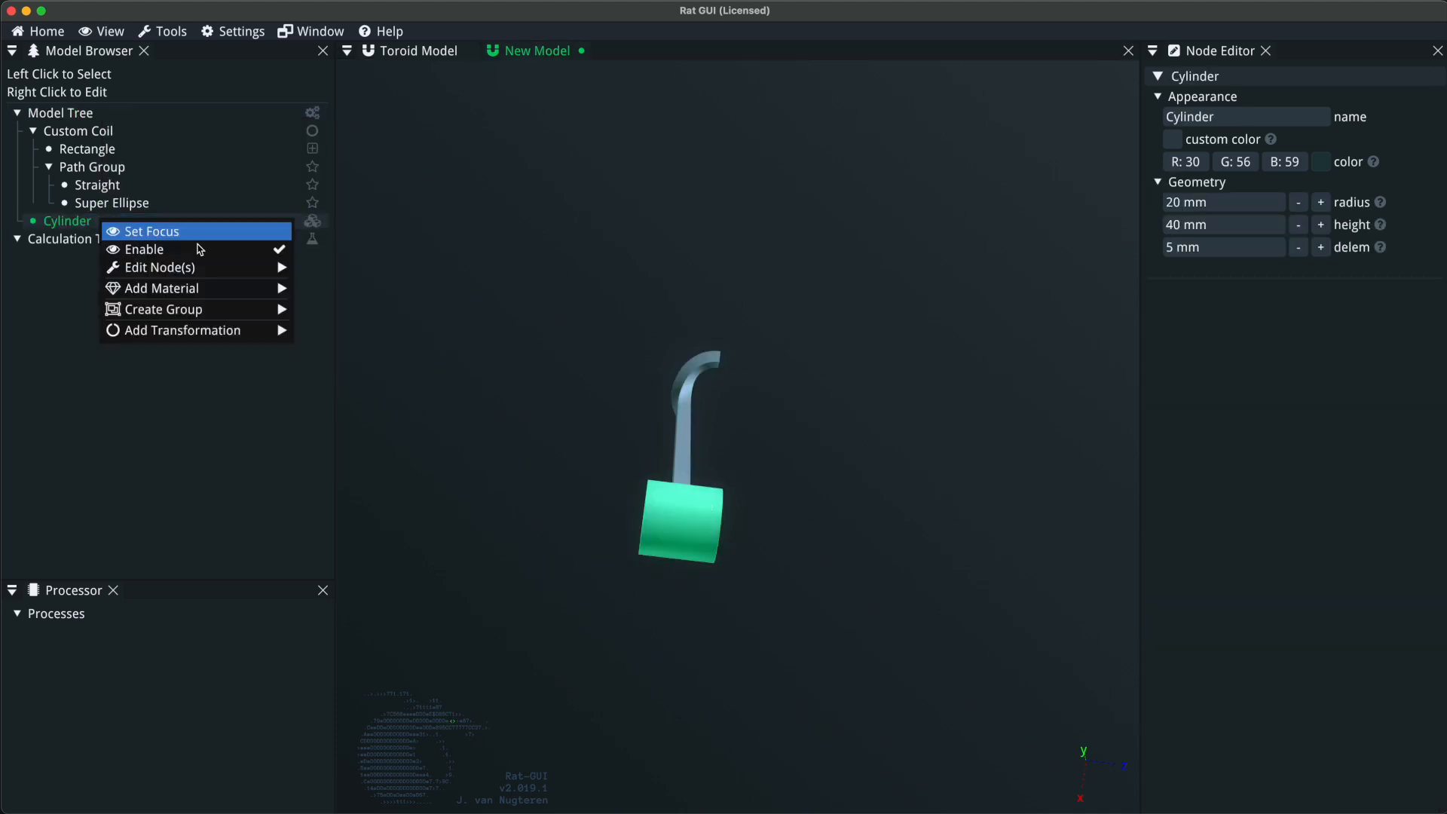
mouse_move(209, 337)
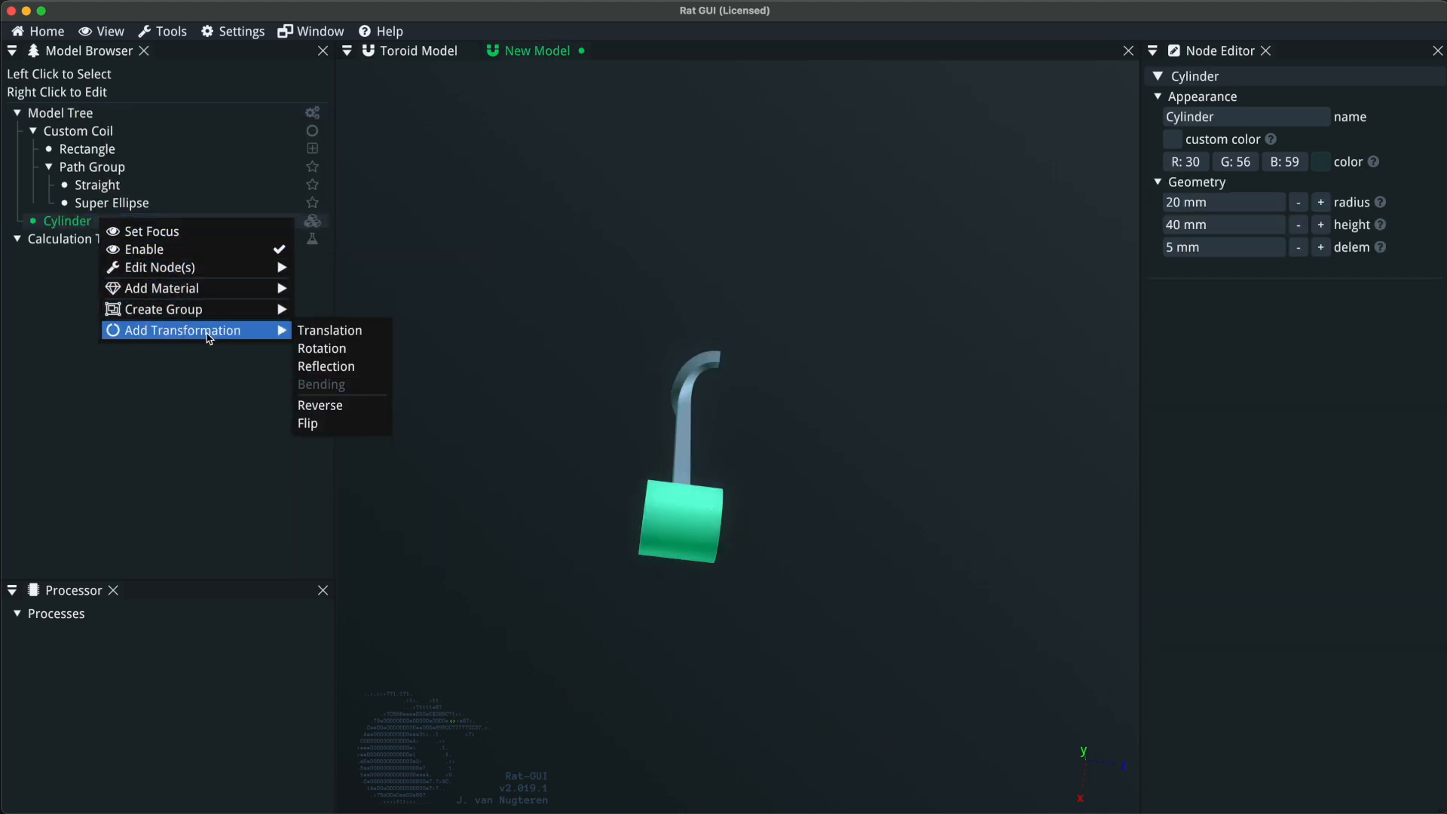
left_click(322, 348)
left_click(1245, 157)
type("90")
key("Return")
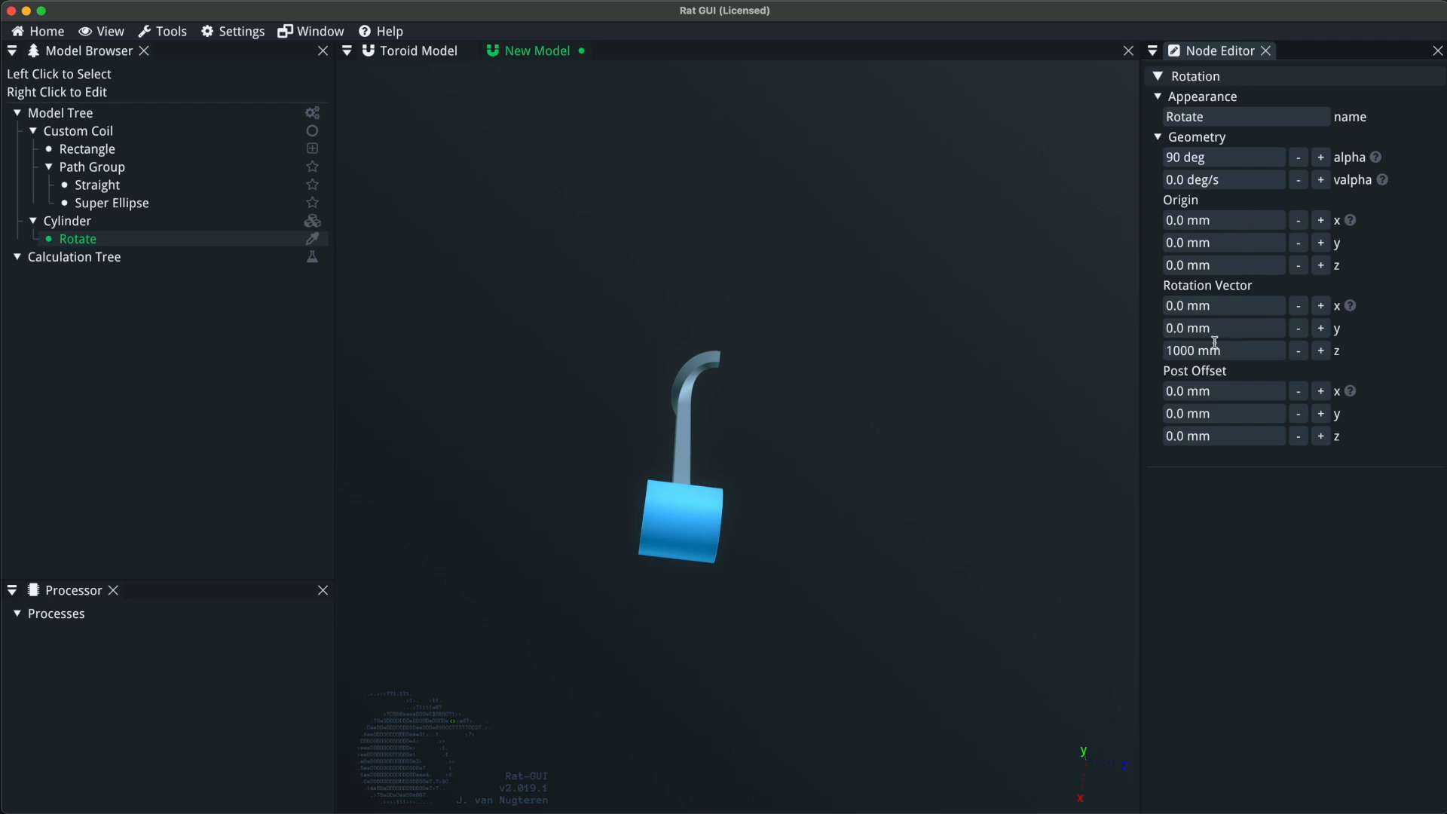
Point the cylinder's rotation vector along x by setting x to 1 mm and z to 0.
left_click(1250, 307)
type("1")
key("Tab")
key("Tab")
type("0")
key("Return")
left_click_drag(735, 552, 836, 551)
right_click(157, 239)
left_click(826, 263)
left_click_drag(686, 537, 627, 535)
left_click(711, 539)
left_click(173, 242)
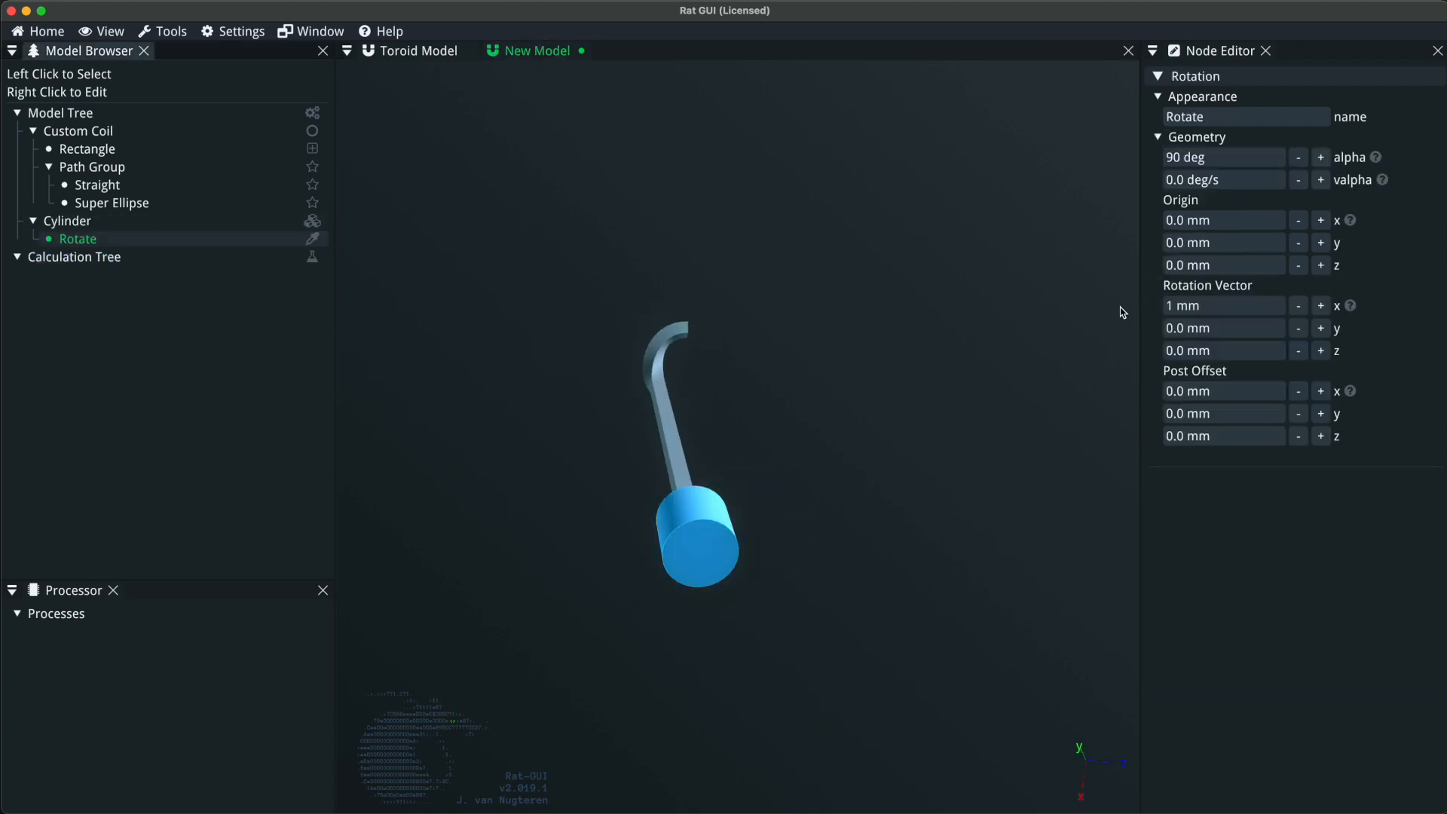
Set the z post offset of the cylinder's rotation to 25 mm.
mouse_move(1360, 394)
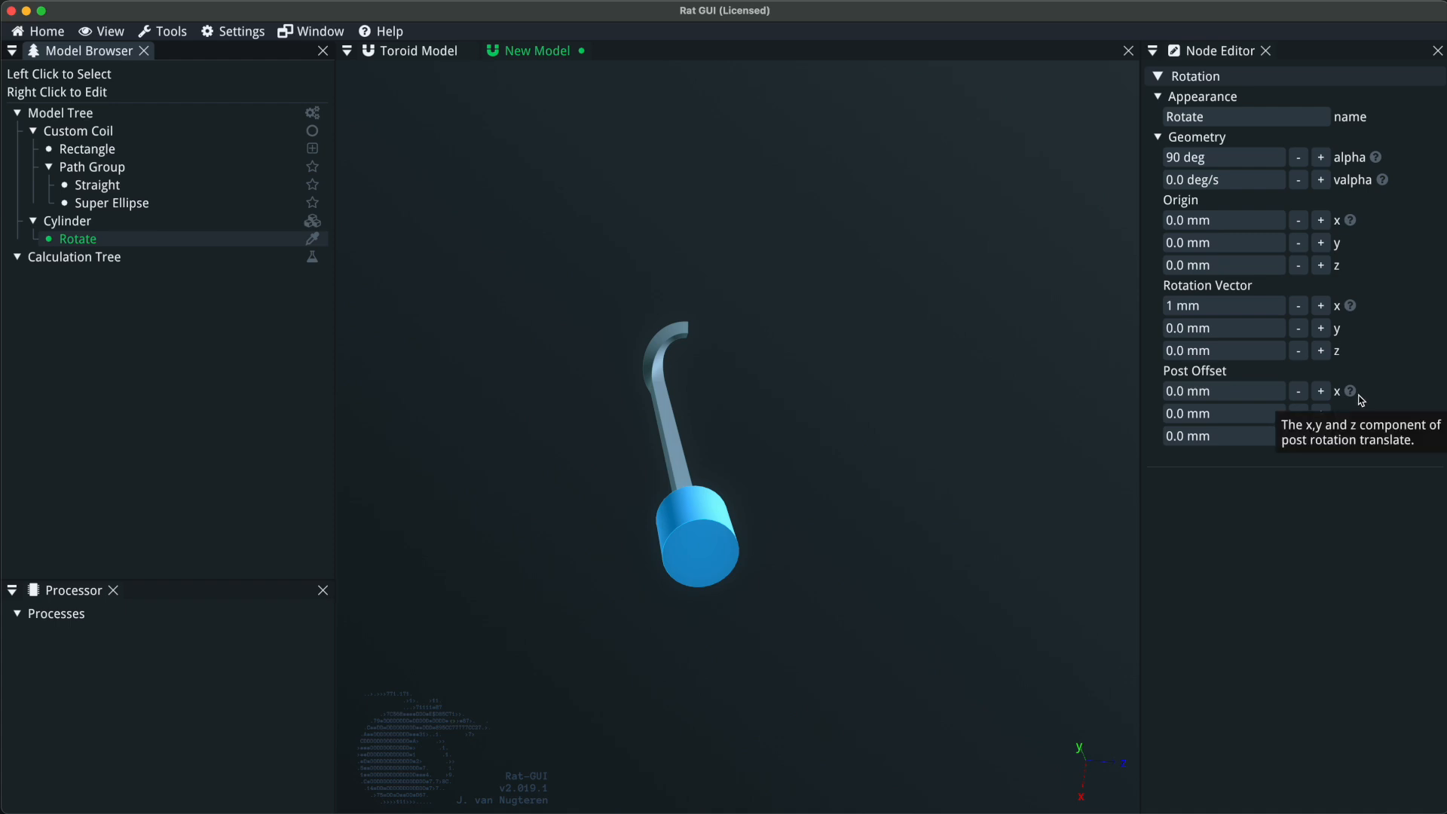
left_click(1321, 435)
left_click(1321, 435)
left_click(1321, 436)
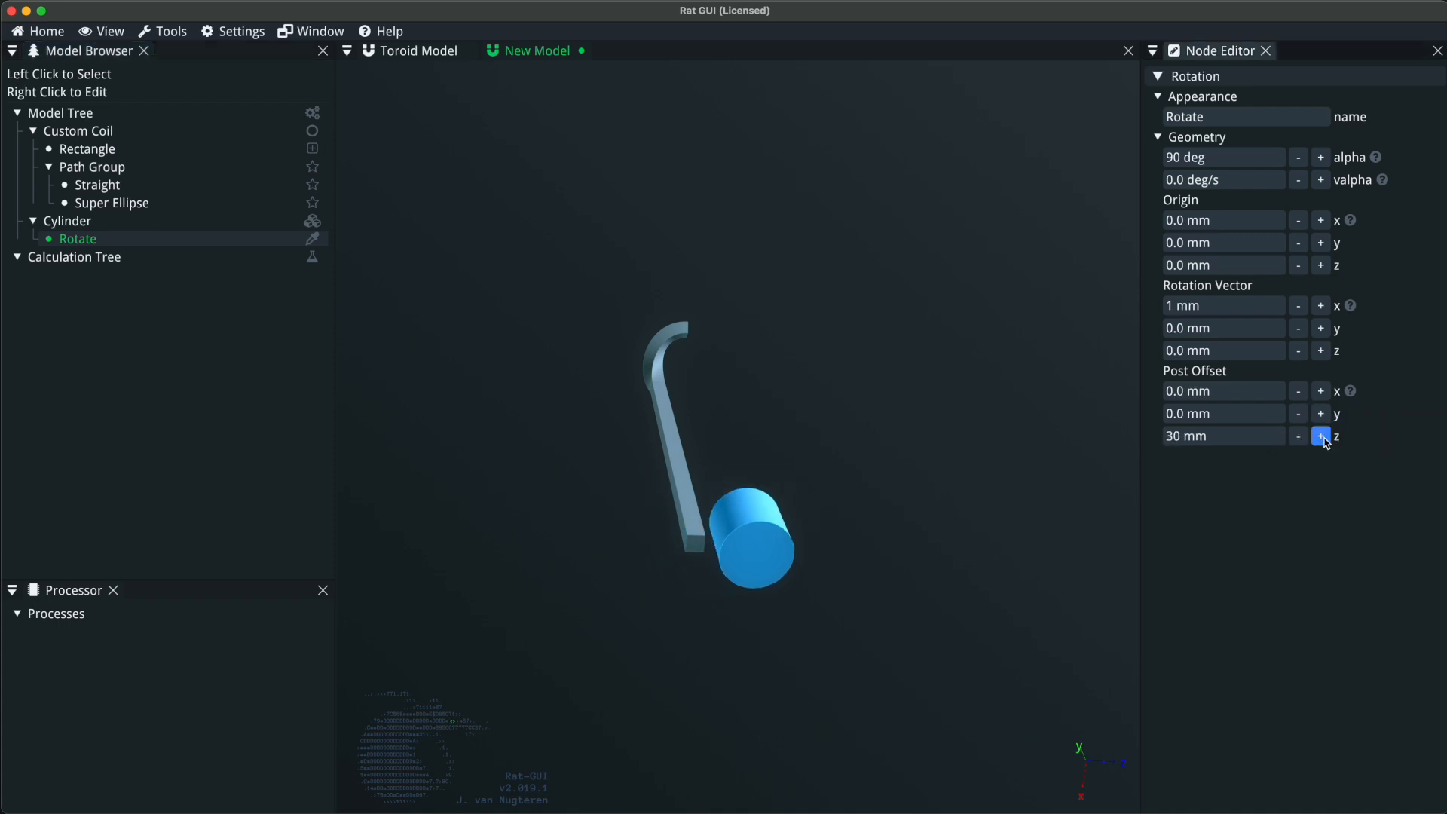
left_click(1302, 438)
Set the cylinder's height to 600 mm.
left_click_drag(742, 559, 680, 503)
left_click(240, 221)
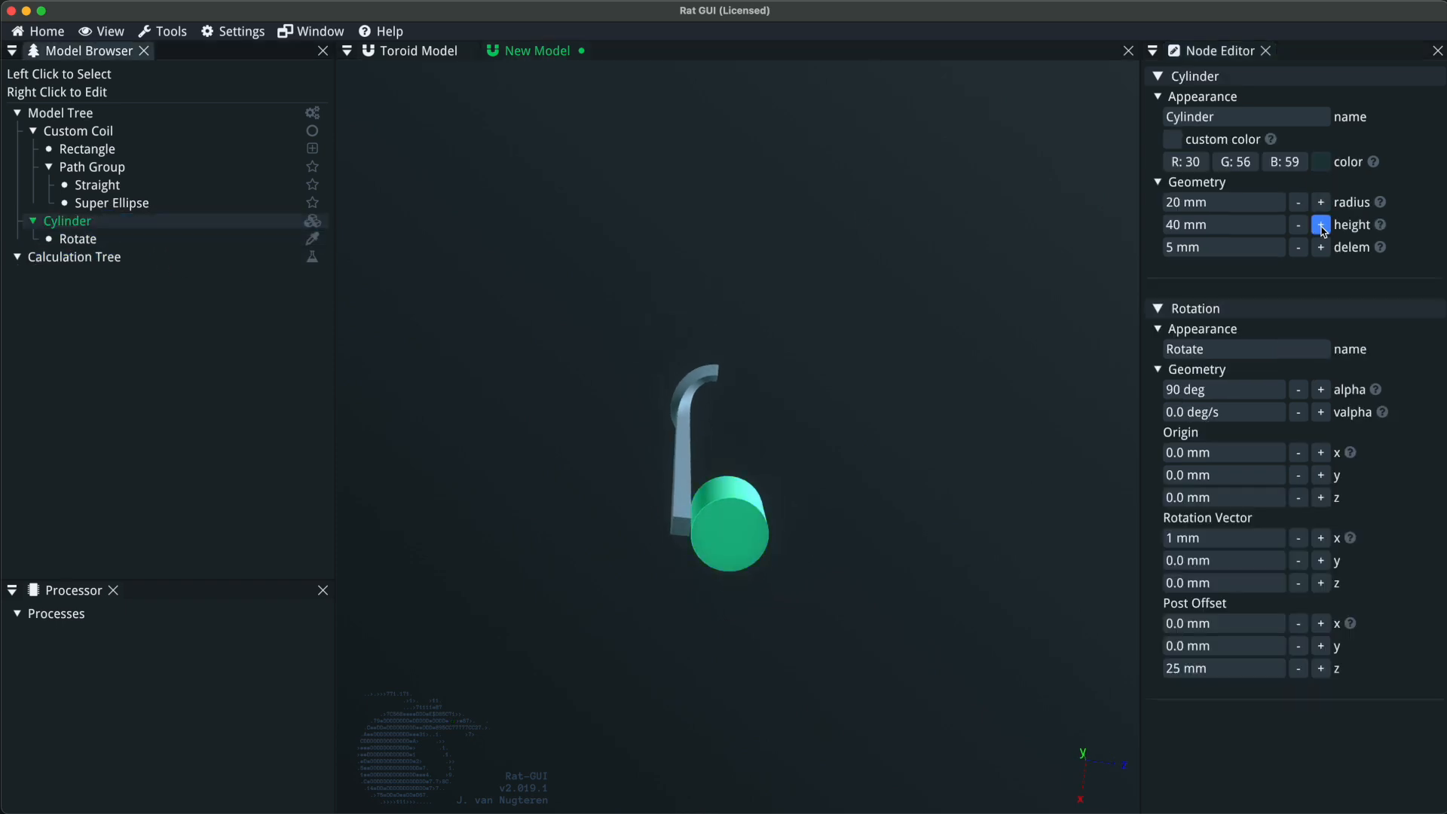
left_click(1285, 227)
type("300")
key("Return")
left_click(1256, 230)
type("600")
key("Return")
Place the cylinder inside a new Mirror group.
left_click_drag(783, 329, 662, 475)
scroll(834, 377, "up", 5)
left_click_drag(908, 400, 742, 333)
left_click_drag(702, 496, 754, 491)
left_click(107, 203)
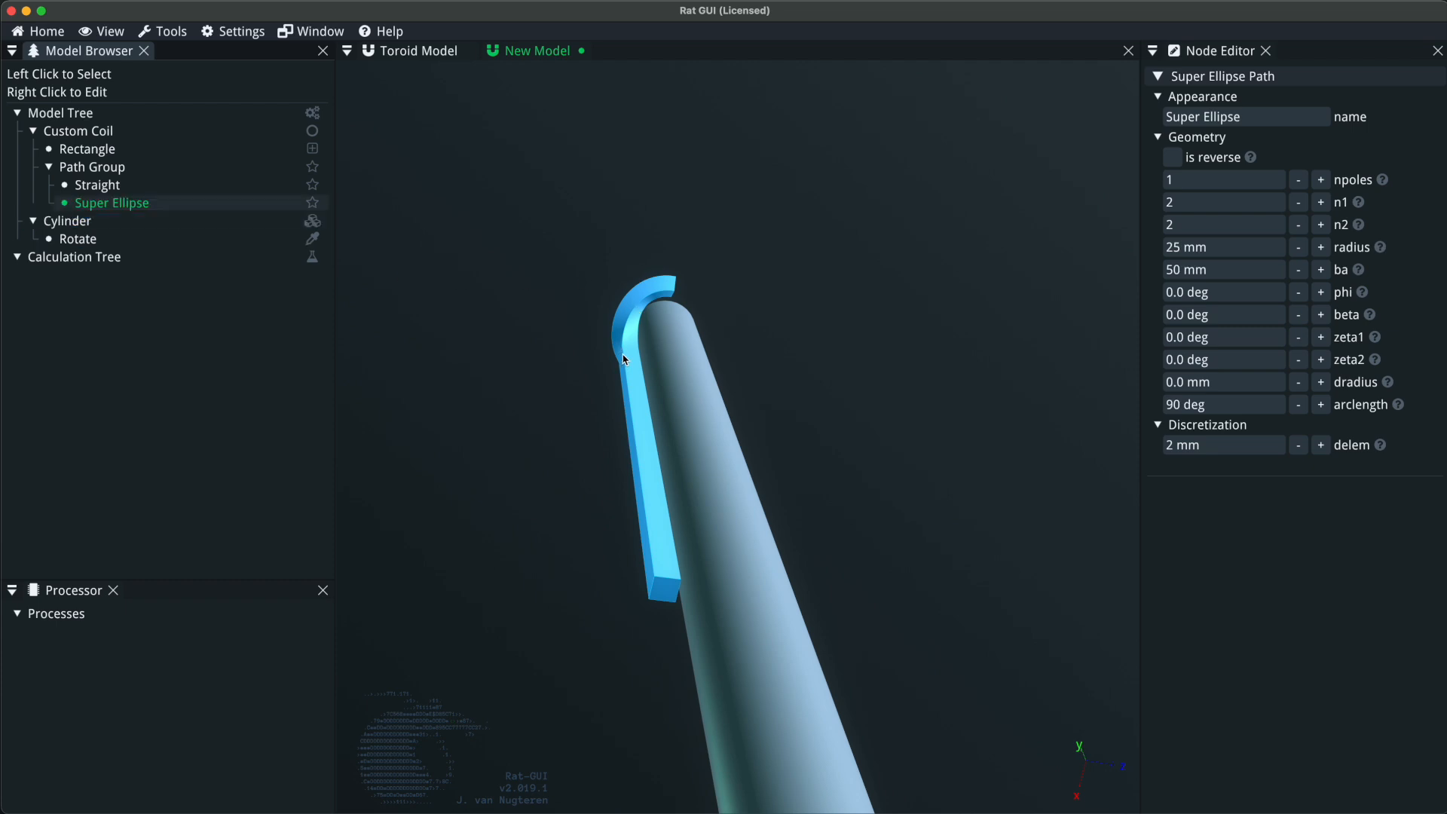
left_click_drag(614, 386, 616, 427)
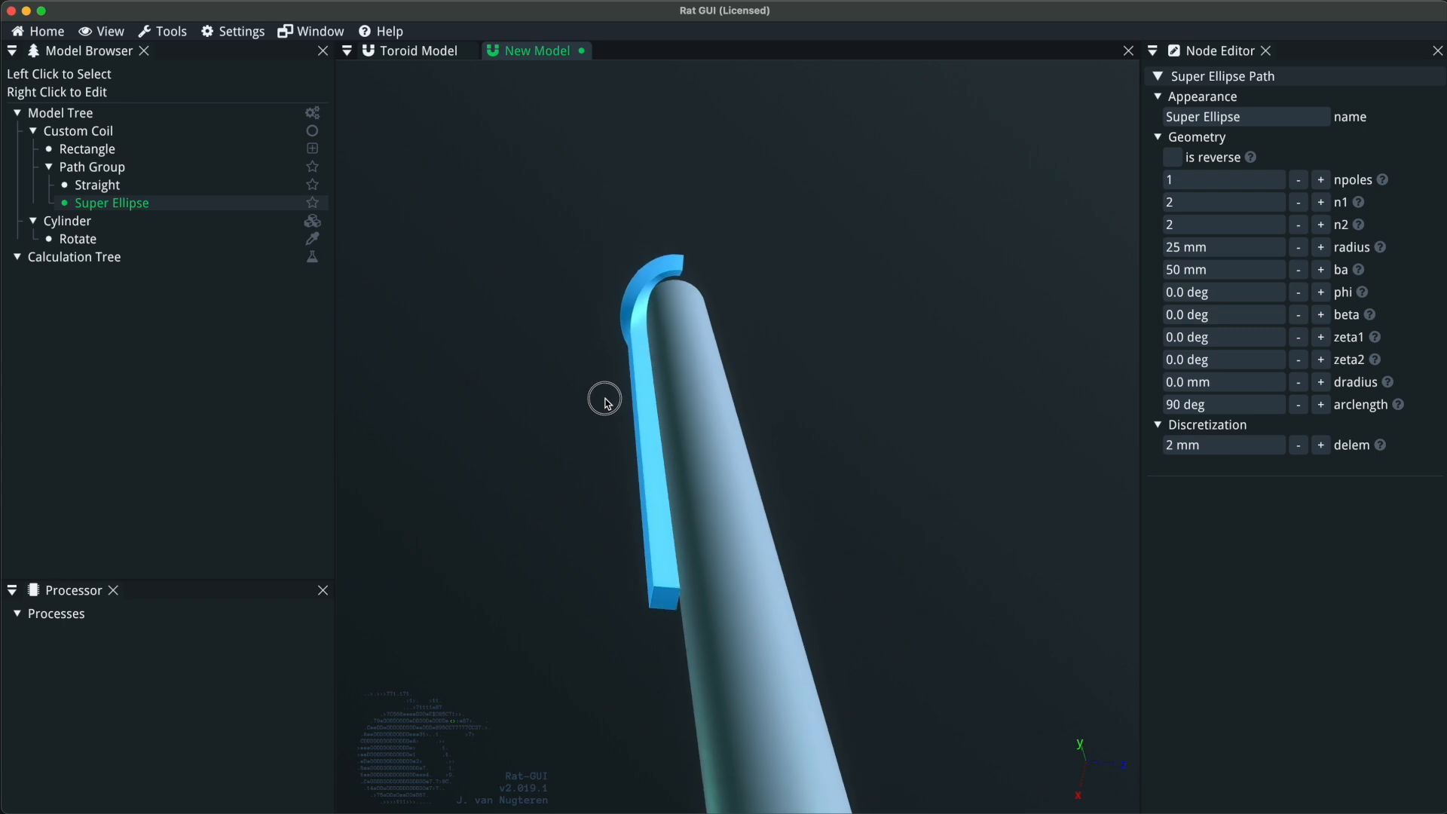
right_click(99, 225)
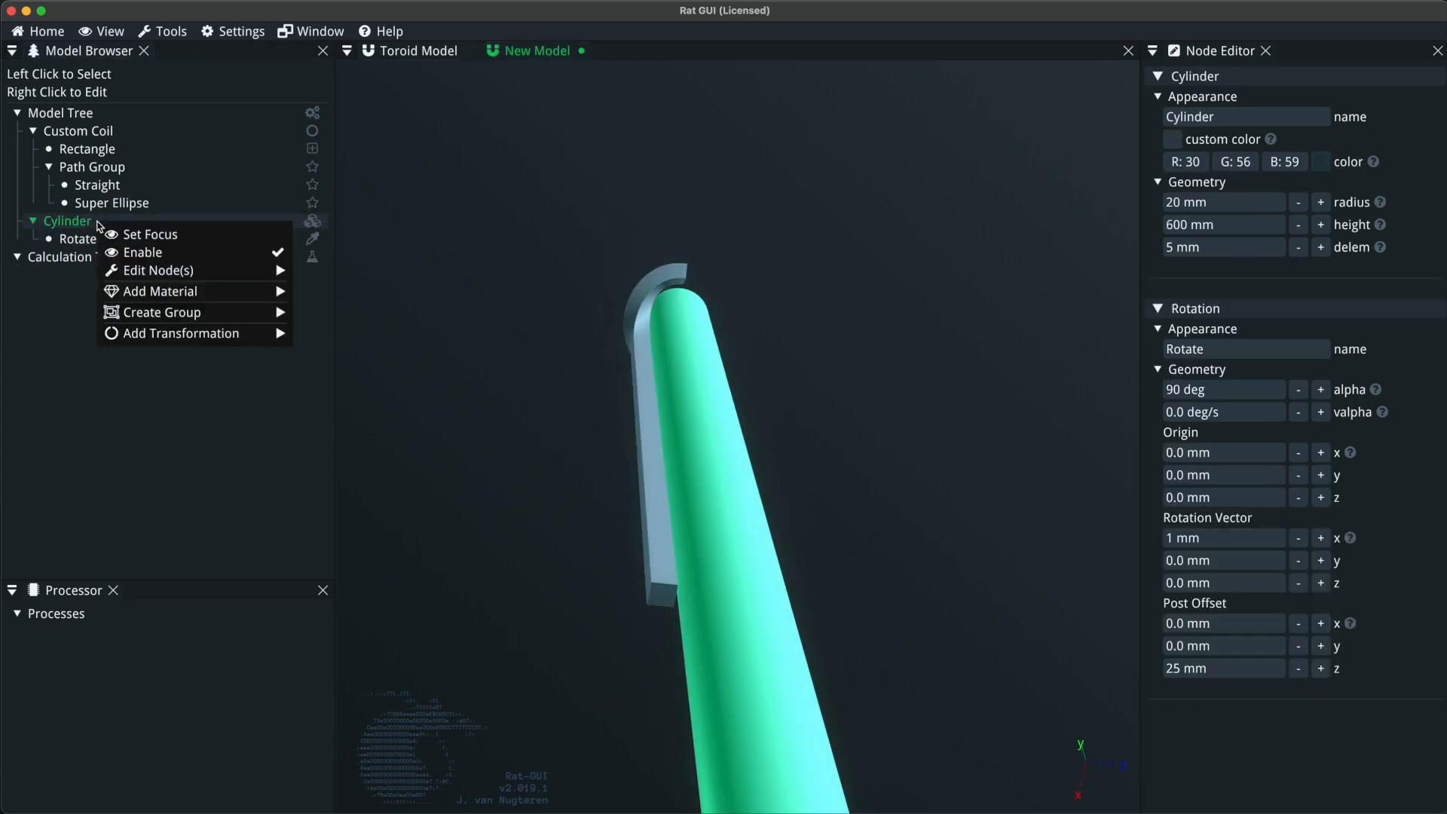
mouse_move(275, 313)
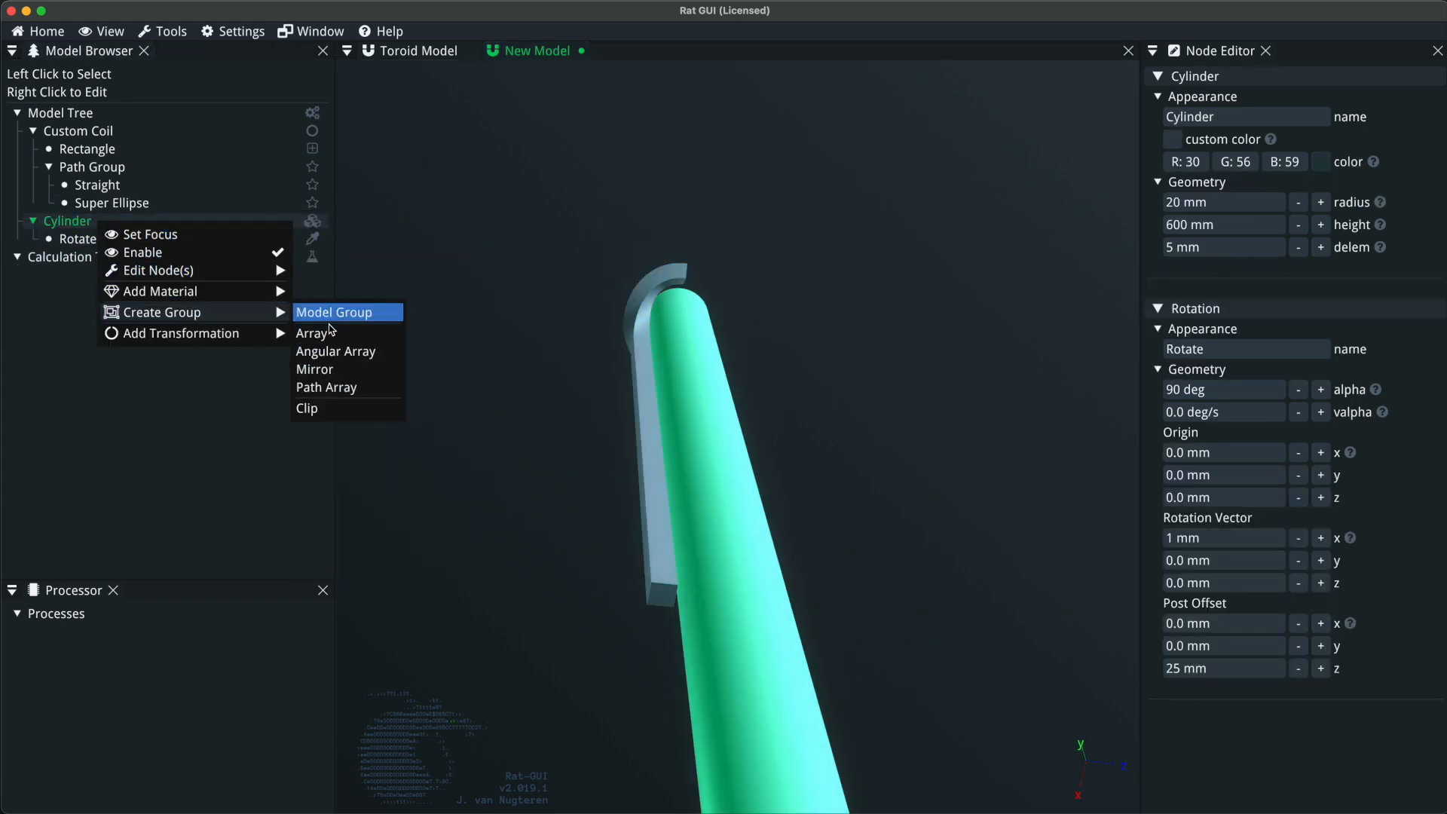
left_click(335, 370)
mouse_move(650, 381)
left_mouse_down()
mouse_move(604, 400)
mouse_move(647, 398)
left_mouse_up()
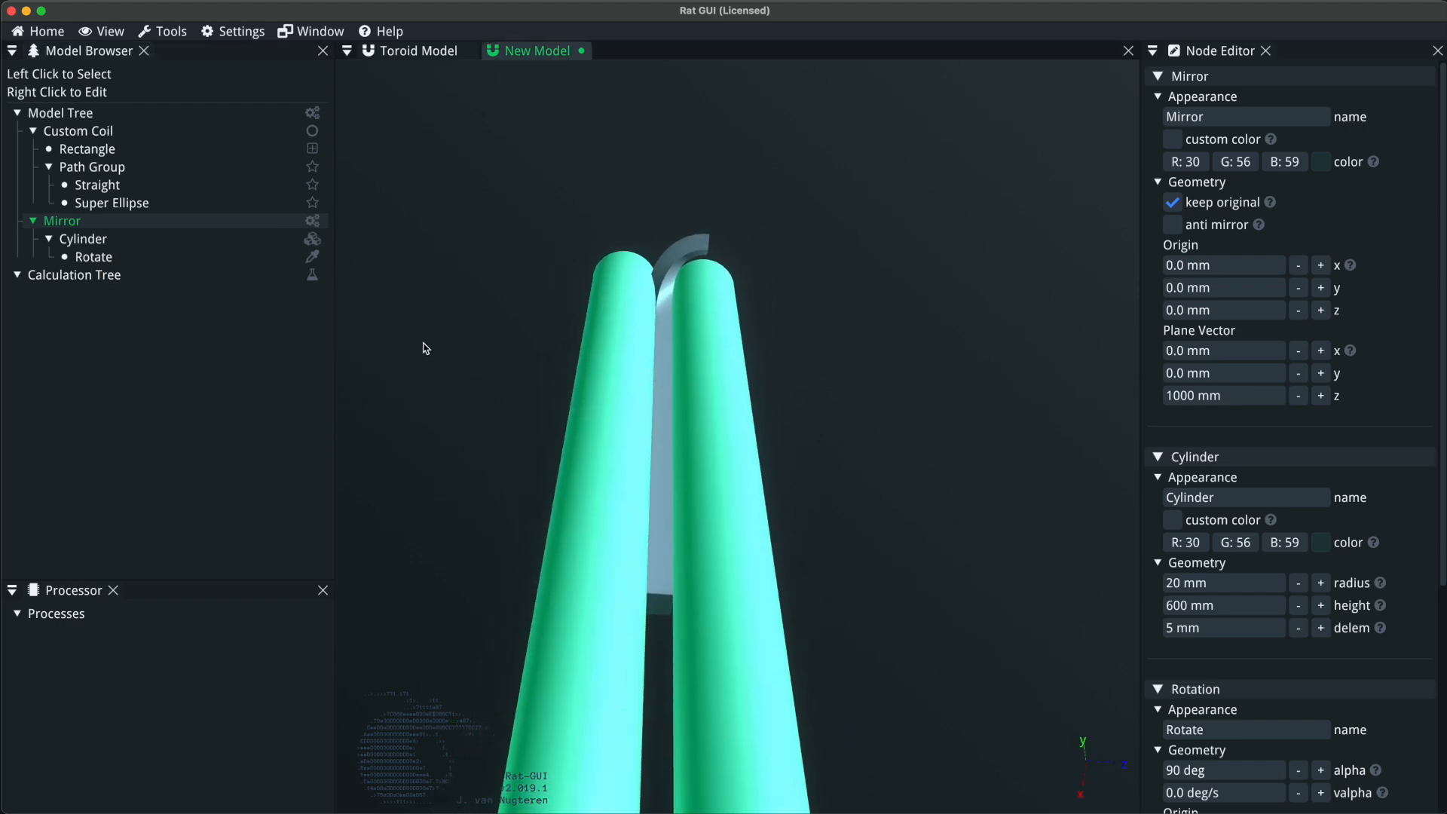
Set the z post offset of the mirrored cylinder's rotation to -25 mm.
scroll(1267, 445, "down", 5)
scroll(1267, 452, "up", 4)
scroll(1281, 528, "down", 4)
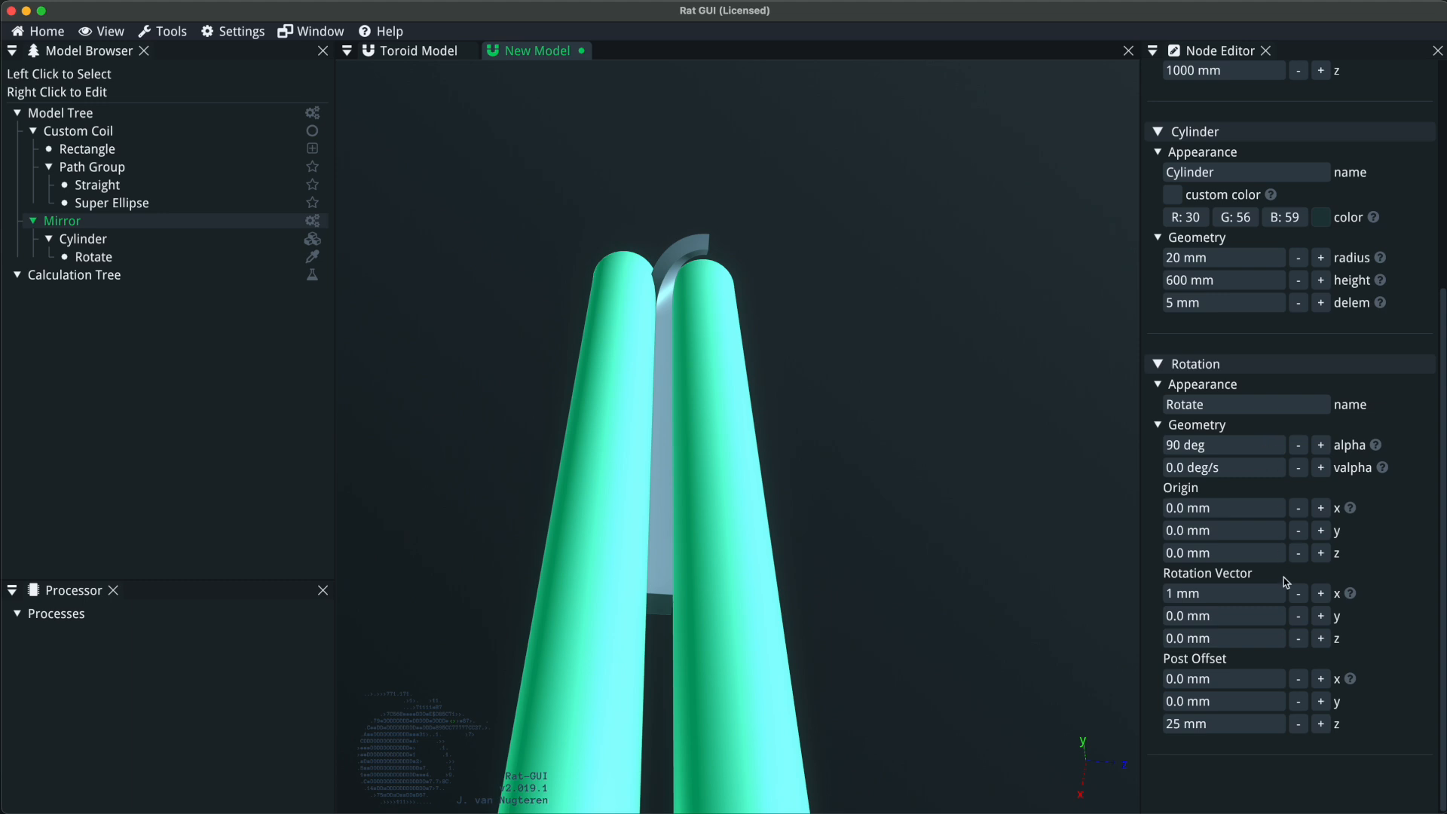
left_click(1270, 725)
type("-")
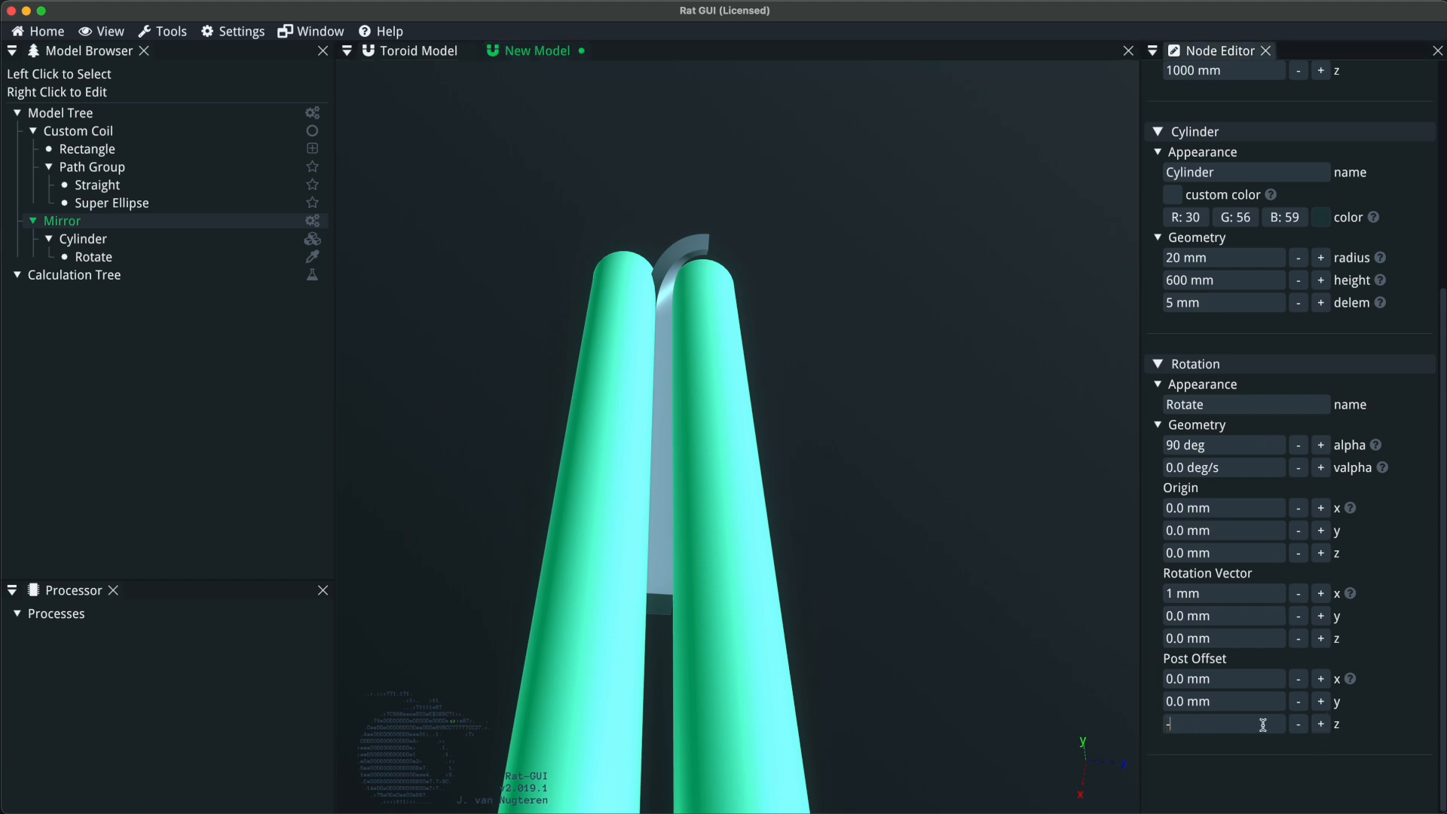
left_click(1264, 725)
type("-50")
key("Return")
left_click(1263, 725)
type("-25")
key("Return")
Add a translation transformation to the Mirror group with a z translation of 50 mm.
right_click(103, 223)
mouse_move(167, 387)
mouse_move(189, 409)
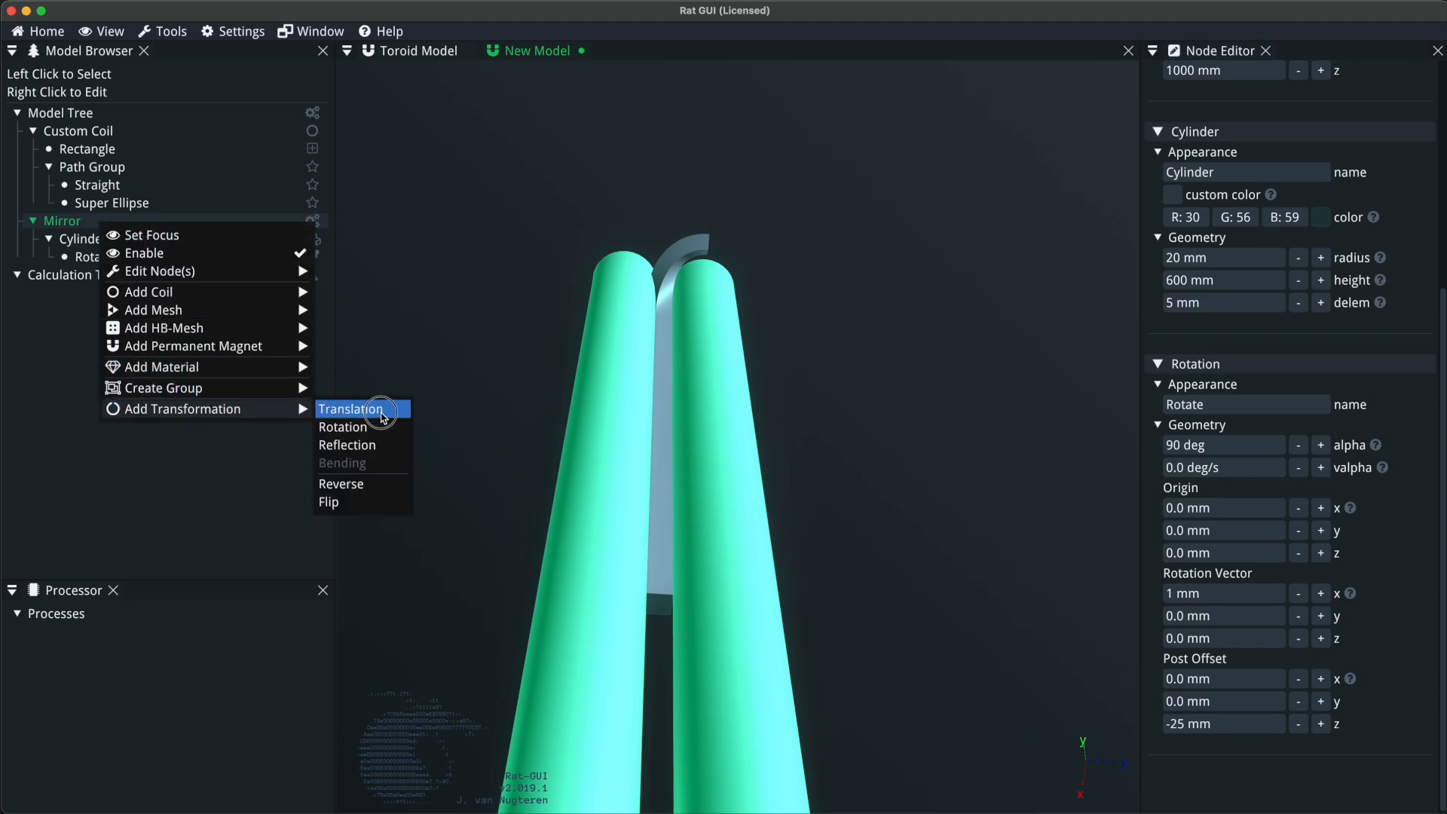
left_click(355, 408)
left_click(1234, 216)
type("-50")
key("Return")
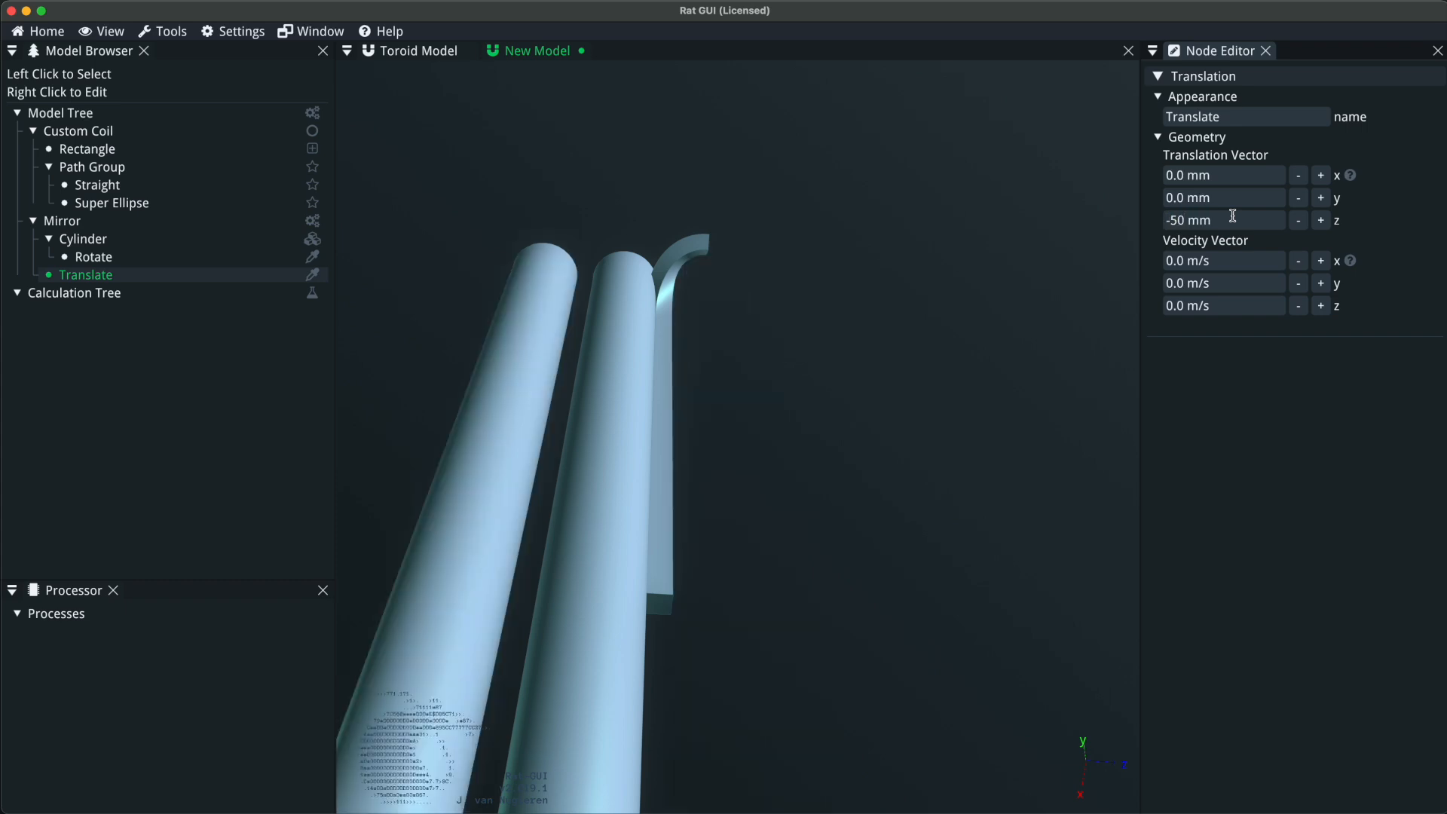
left_click(1233, 217)
type("50")
key("Return")
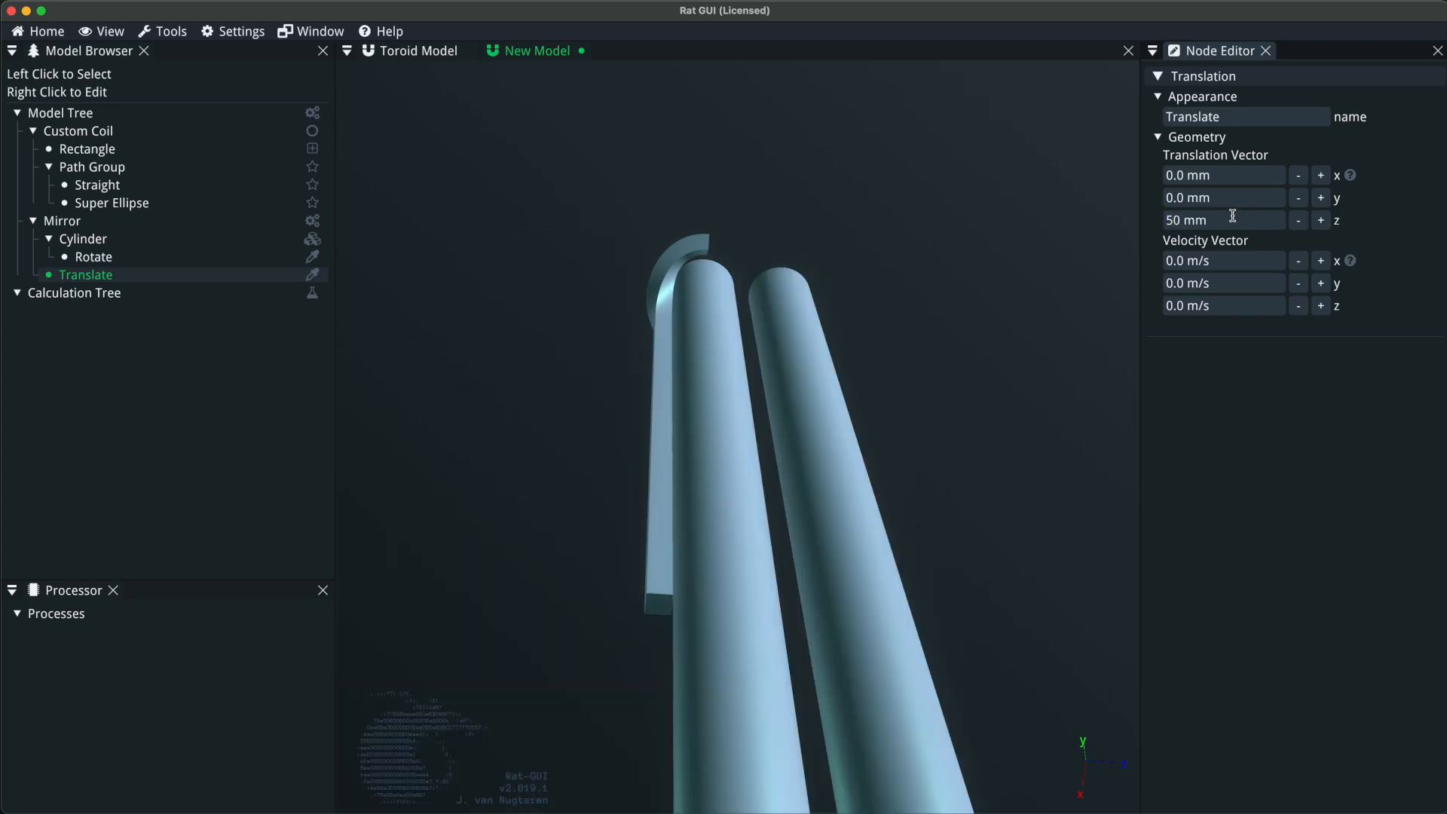
Append a copy of the straight section to the coil's path group and set the copy's length to 30 mm.
left_click_drag(695, 511, 664, 317)
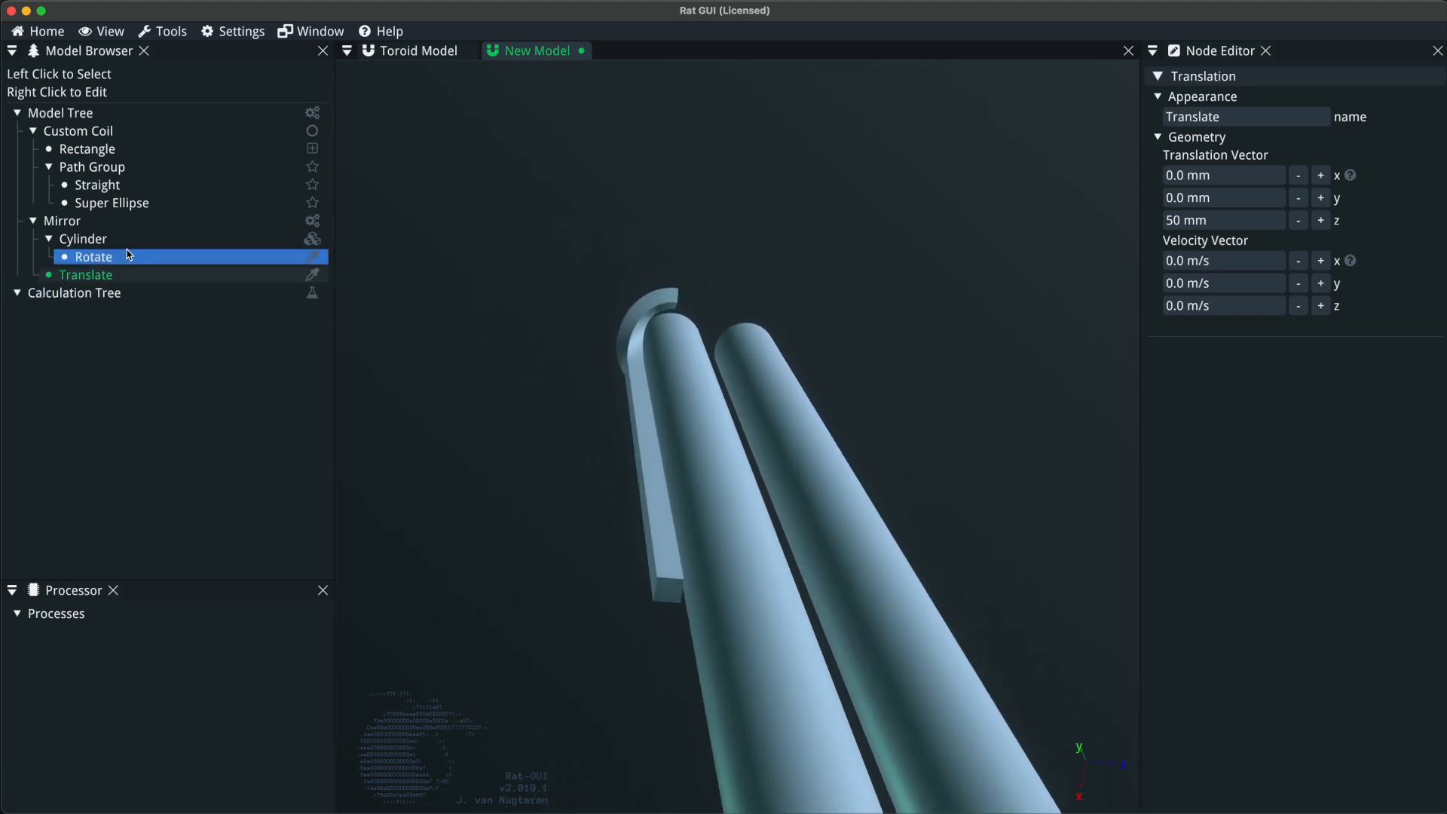
left_click_drag(624, 324, 701, 211)
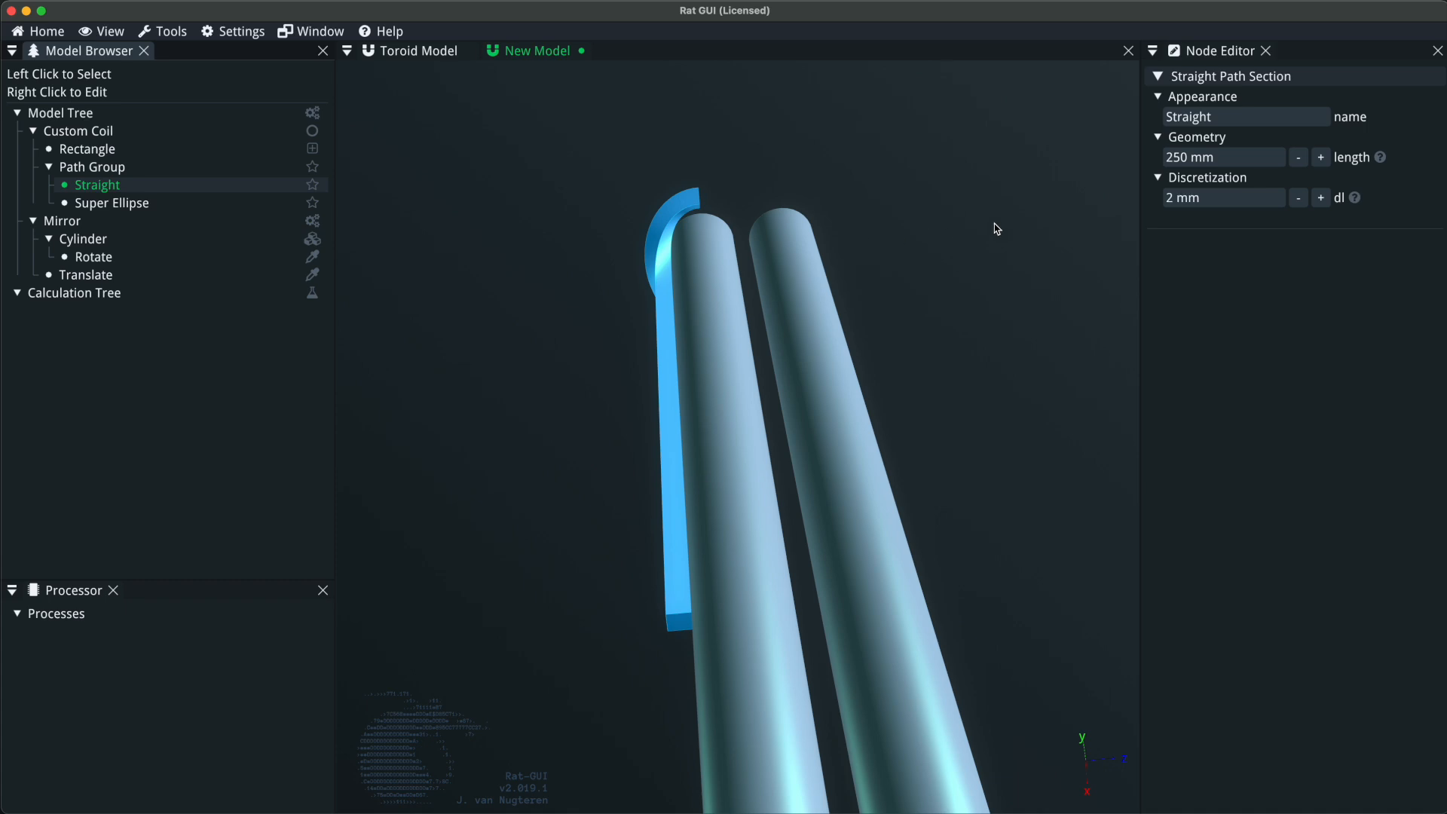
left_click(124, 166)
key("super+v")
left_click_drag(836, 229, 484, 511)
left_click(1227, 156)
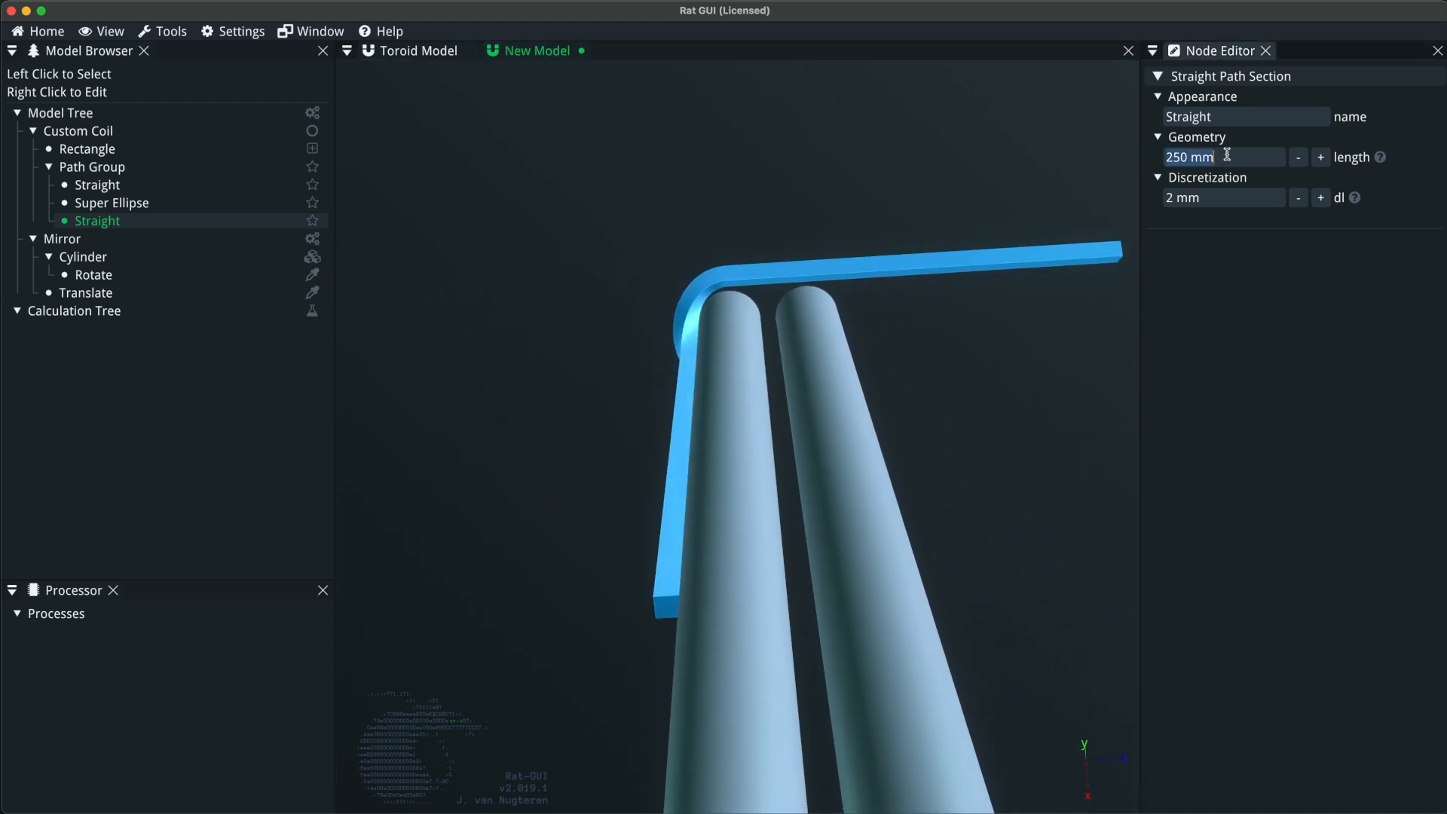
type("25")
key("Return")
left_click(1223, 157)
type("30")
key("Return")
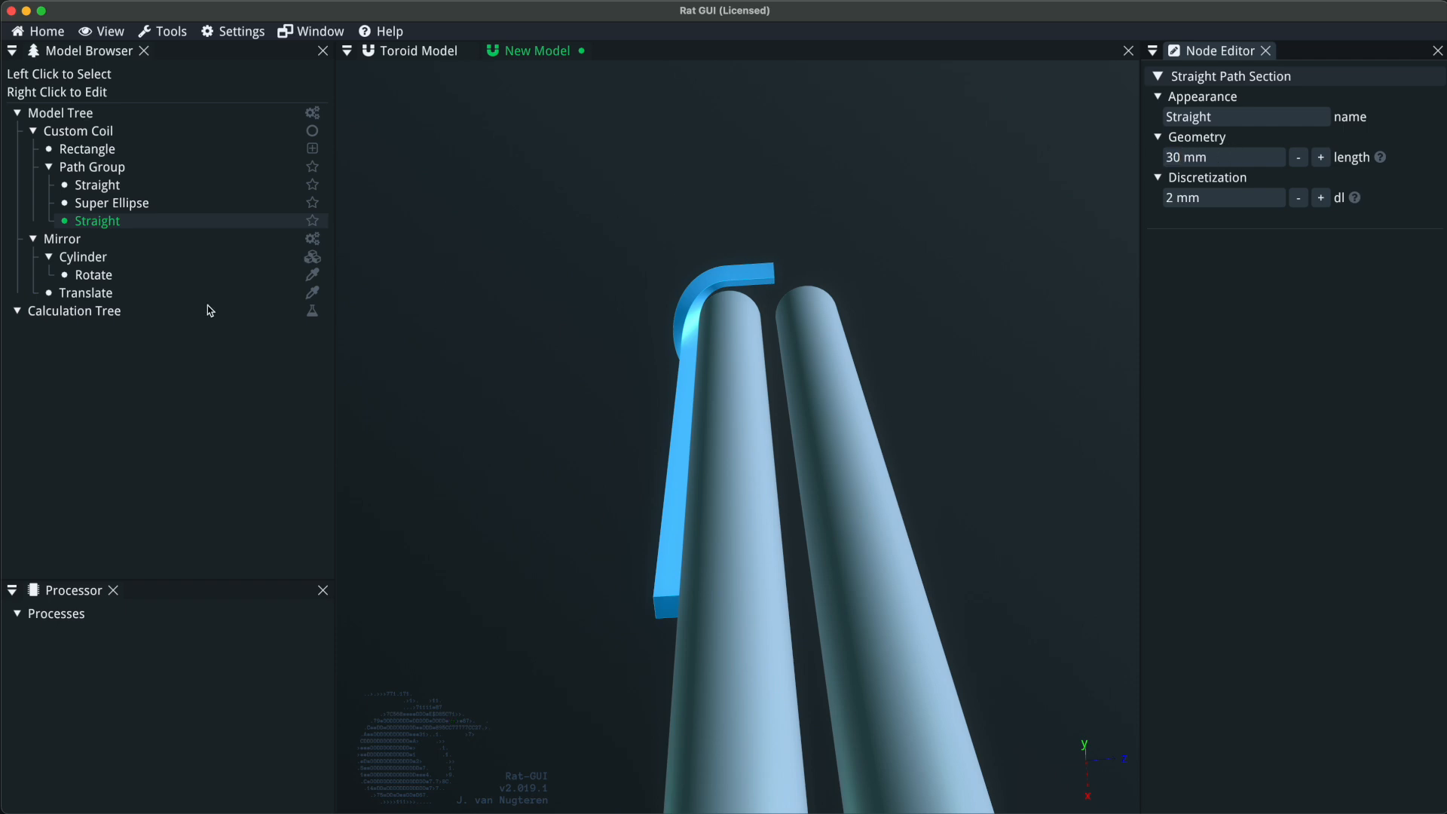
Append a duplicate of the super ellipse section to the path group and make it reversed.
left_click(162, 205)
key("super+d")
left_click_drag(909, 376, 791, 264)
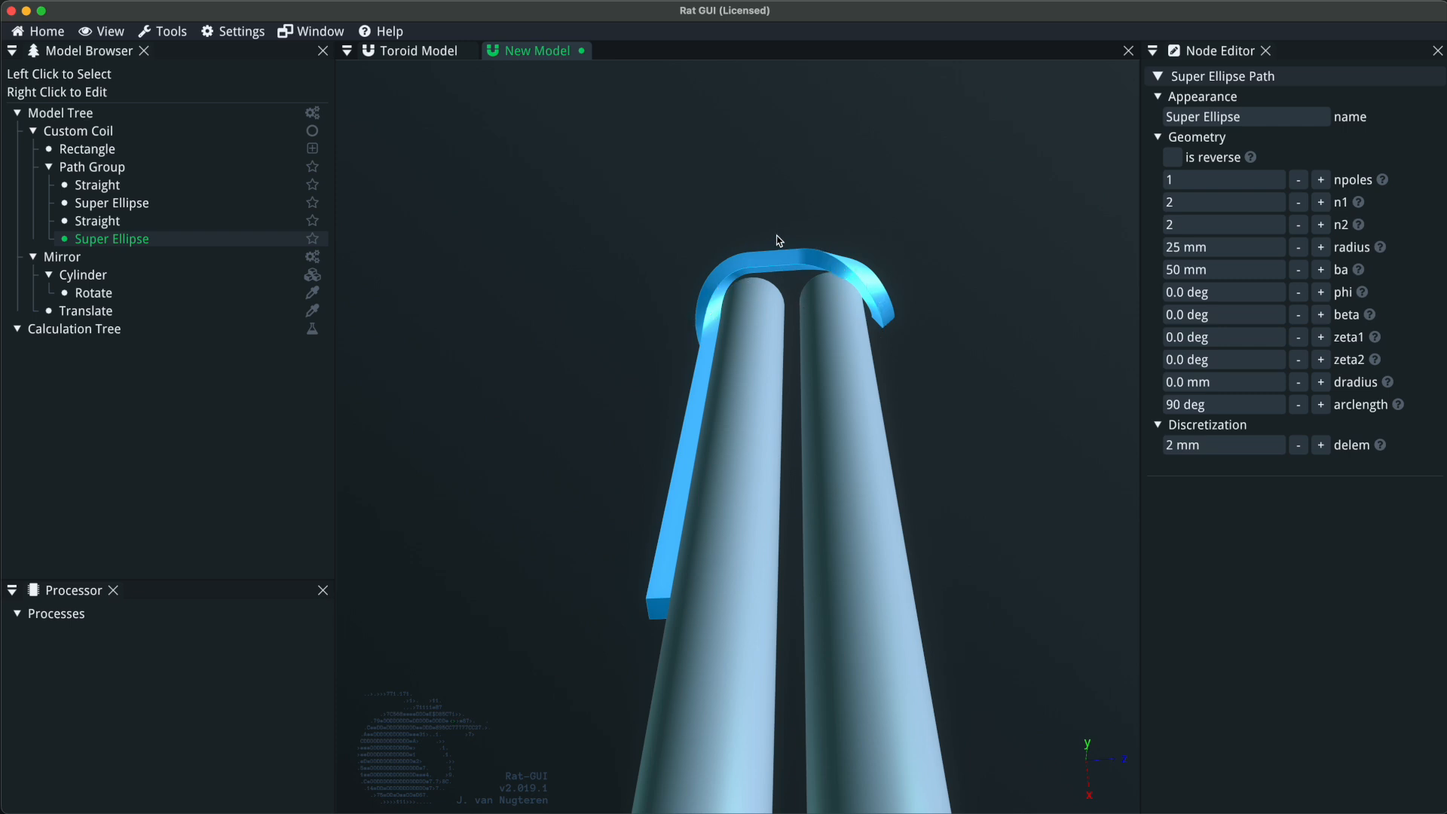
left_click(1173, 158)
left_click_drag(844, 324, 950, 256)
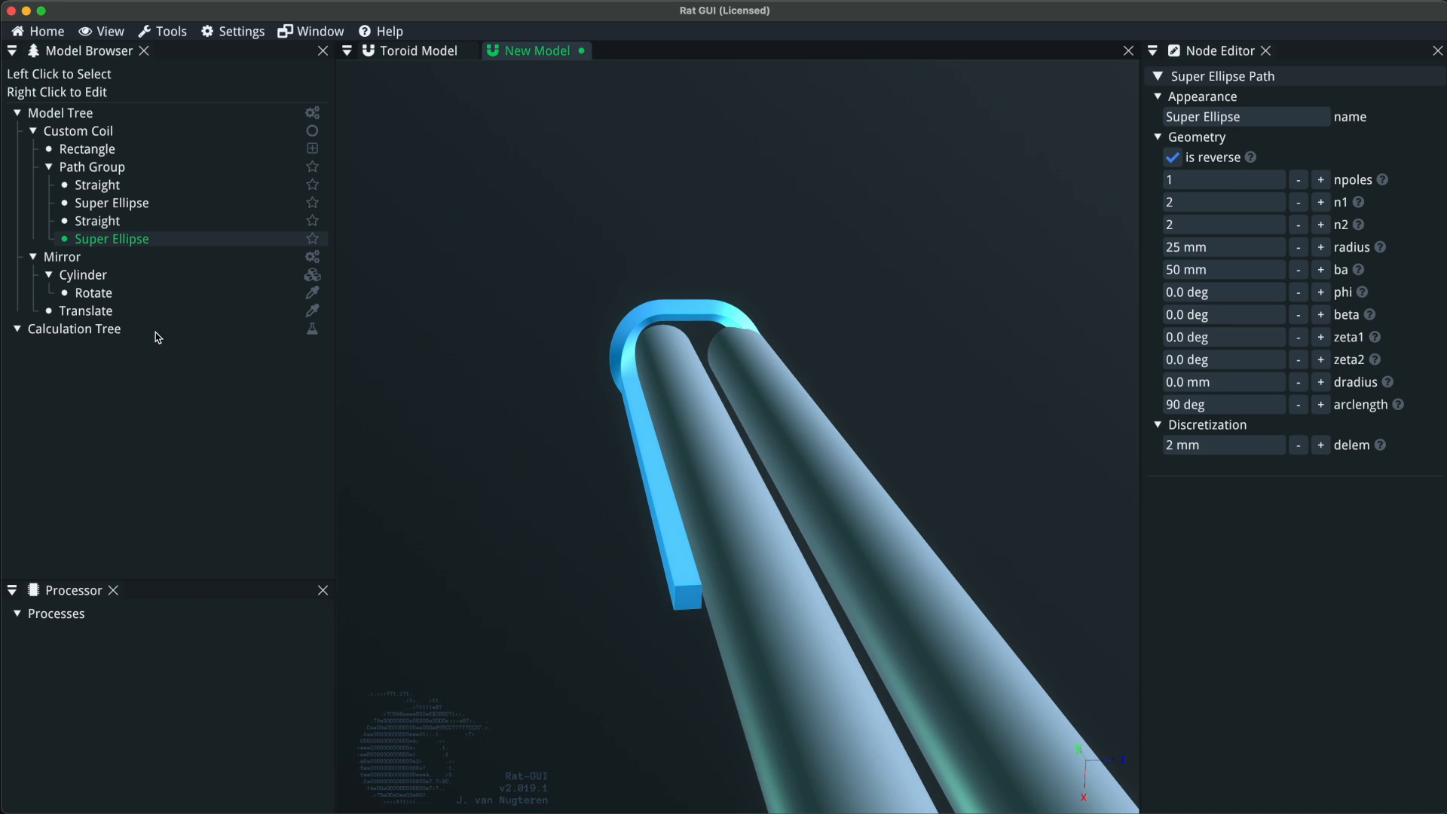
Increase the length of the second straight section to 50 mm.
left_click(151, 221)
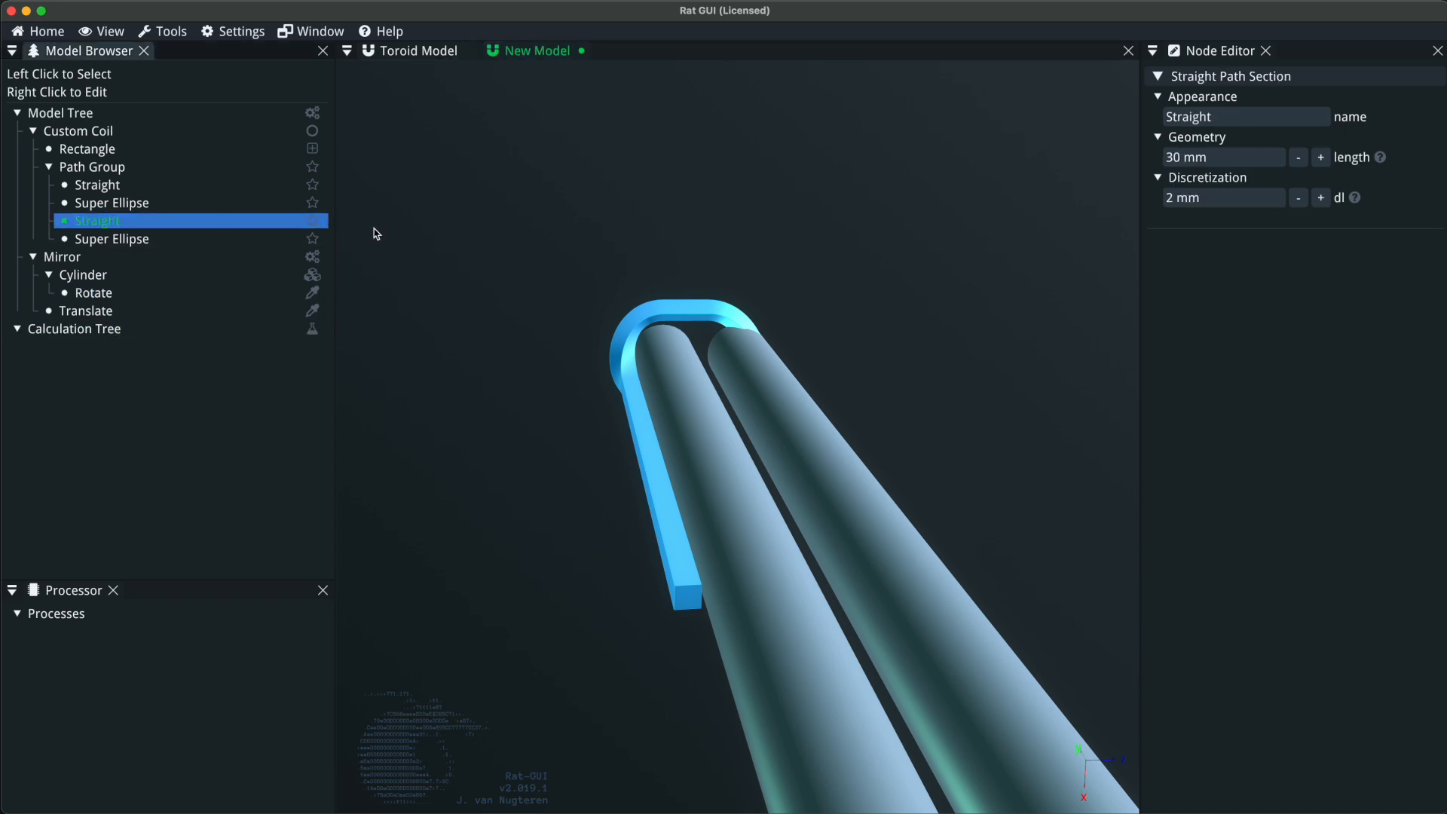
left_click(1323, 159)
left_click(1323, 160)
left_click_drag(754, 588, 988, 396)
Append a copy of the first 250 mm straight section to the end of the path group.
left_click(157, 188)
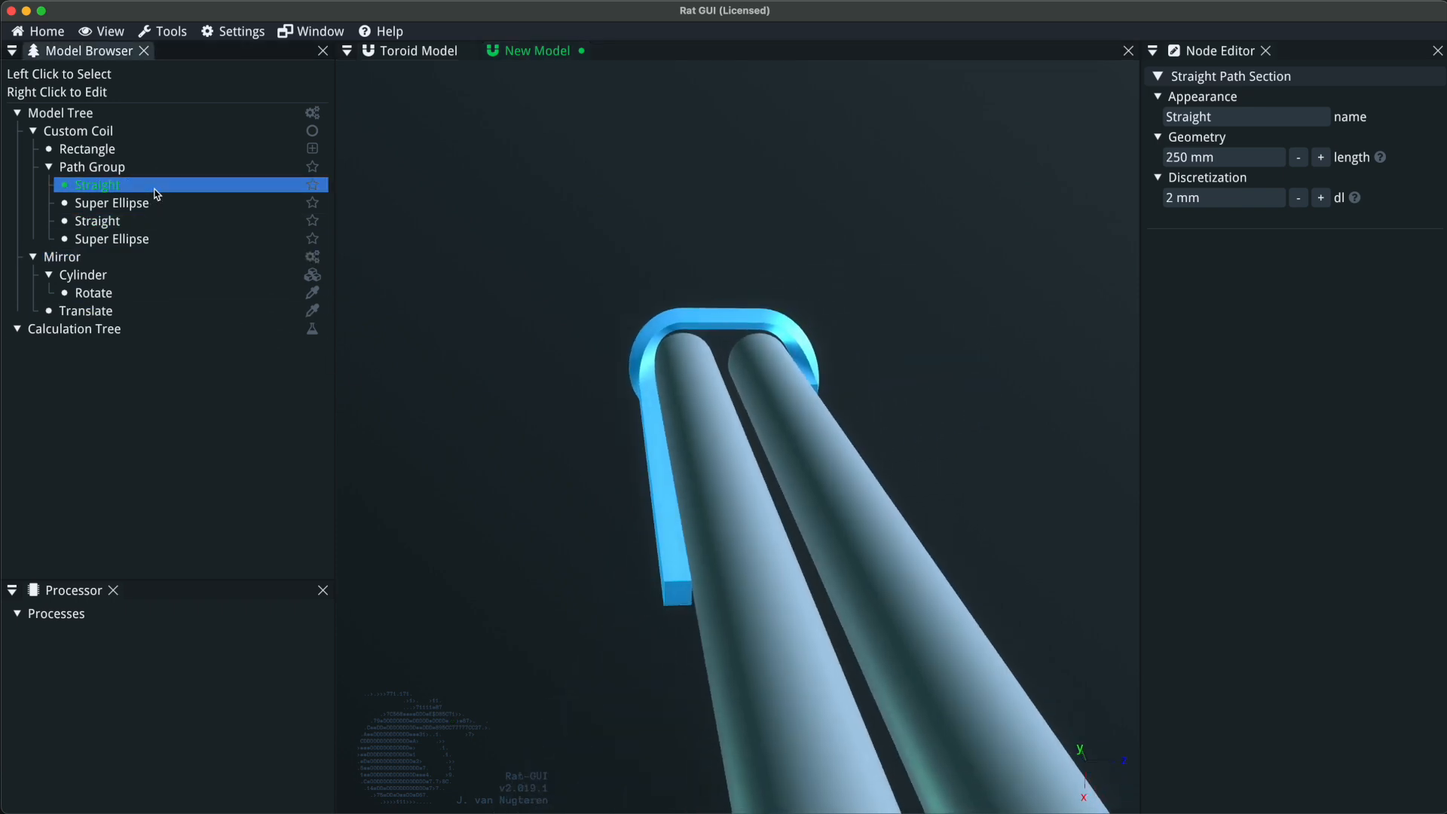
left_click_drag(156, 195, 148, 168)
left_click_drag(668, 516, 641, 490)
Copy the coil-end sections, super ellipse, short straight and reversed super ellipse, to the end of the path group.
left_click(113, 203)
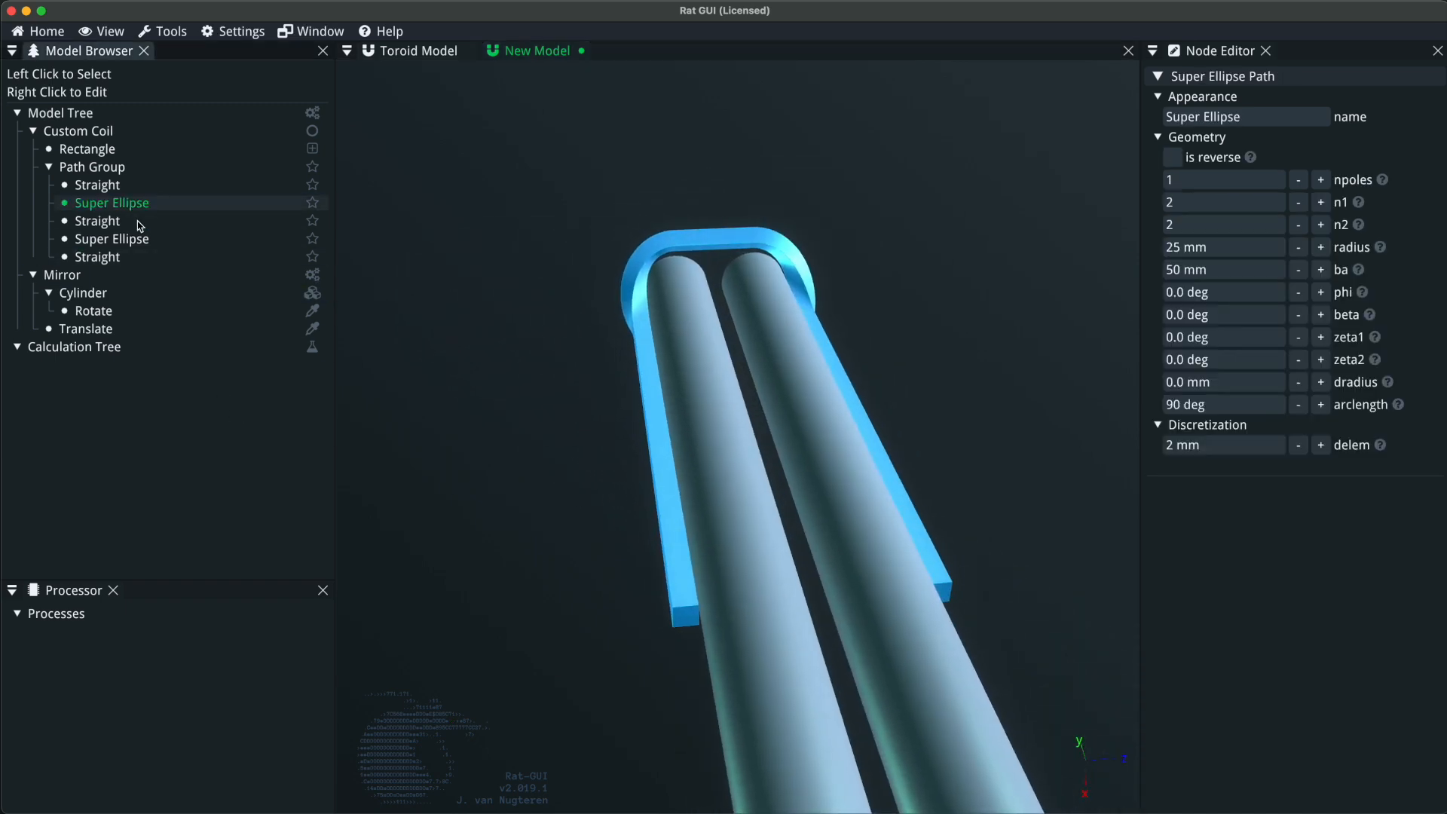
left_click(134, 239, "shift")
left_click_drag(134, 243, 128, 167)
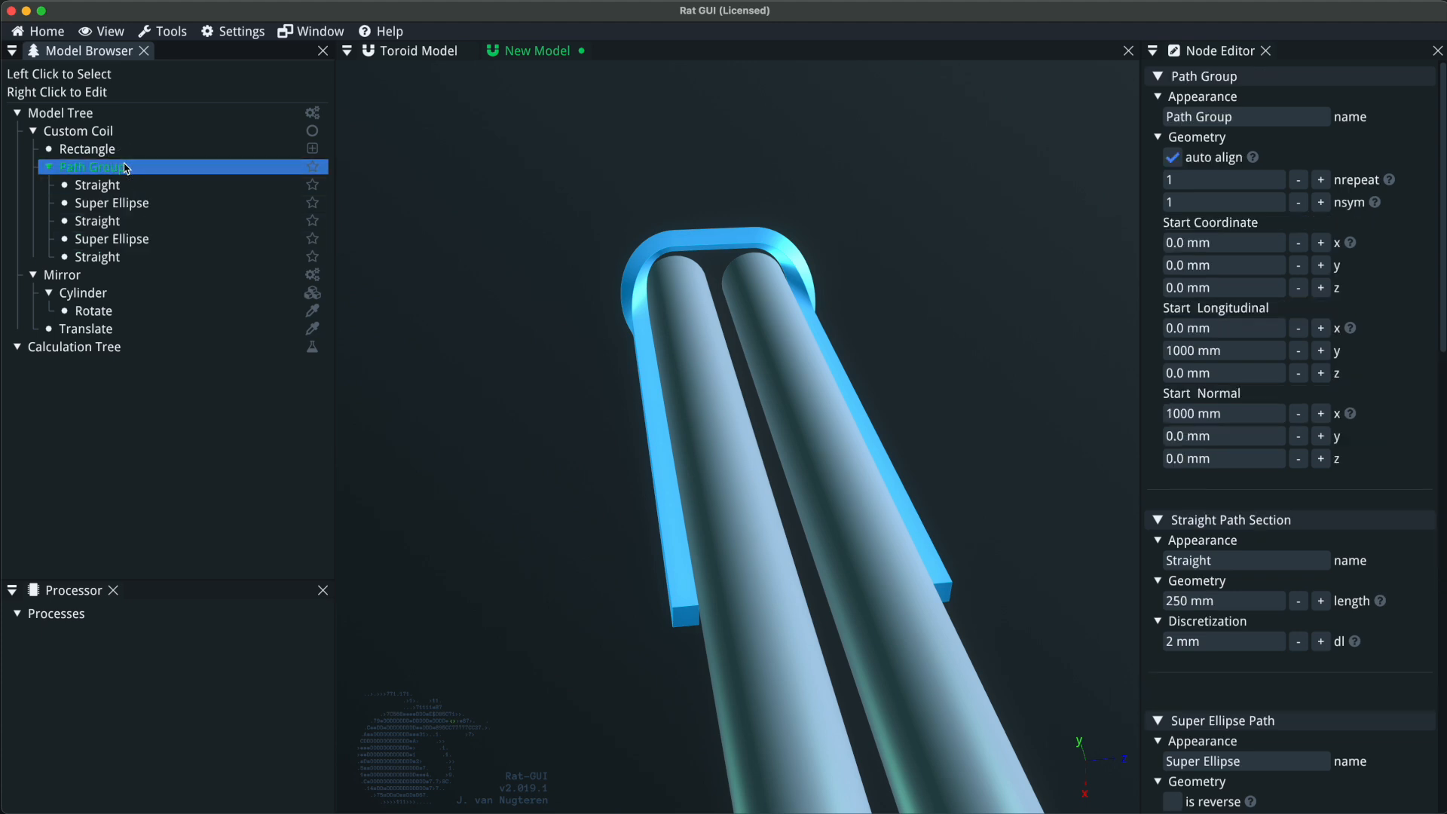
left_click_drag(938, 598, 549, 632)
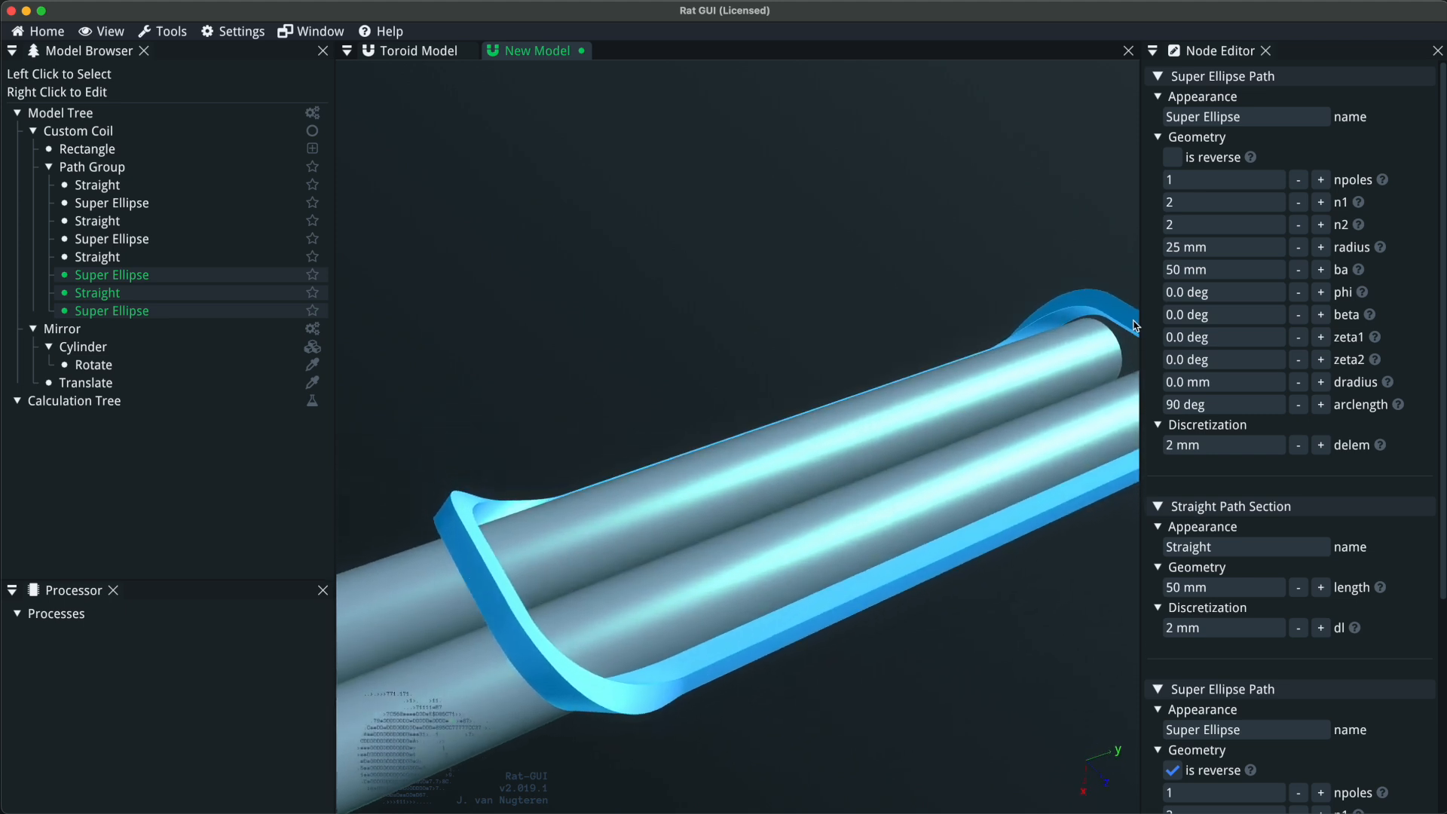
Inspect the coil loop around both cylinders and check the npoles explanation of the first super ellipse.
left_click_drag(861, 573, 892, 565)
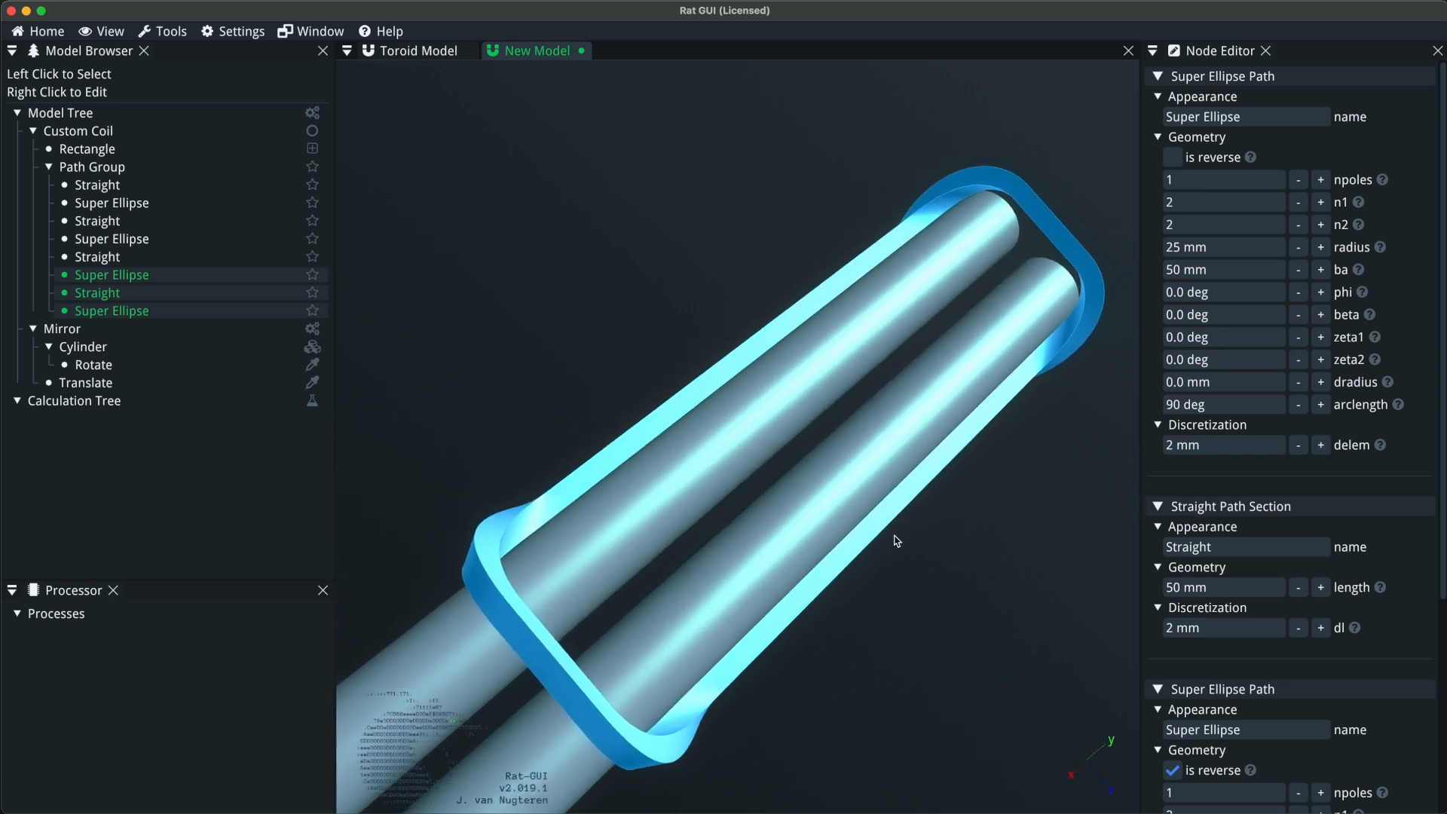
left_click_drag(808, 517, 446, 485)
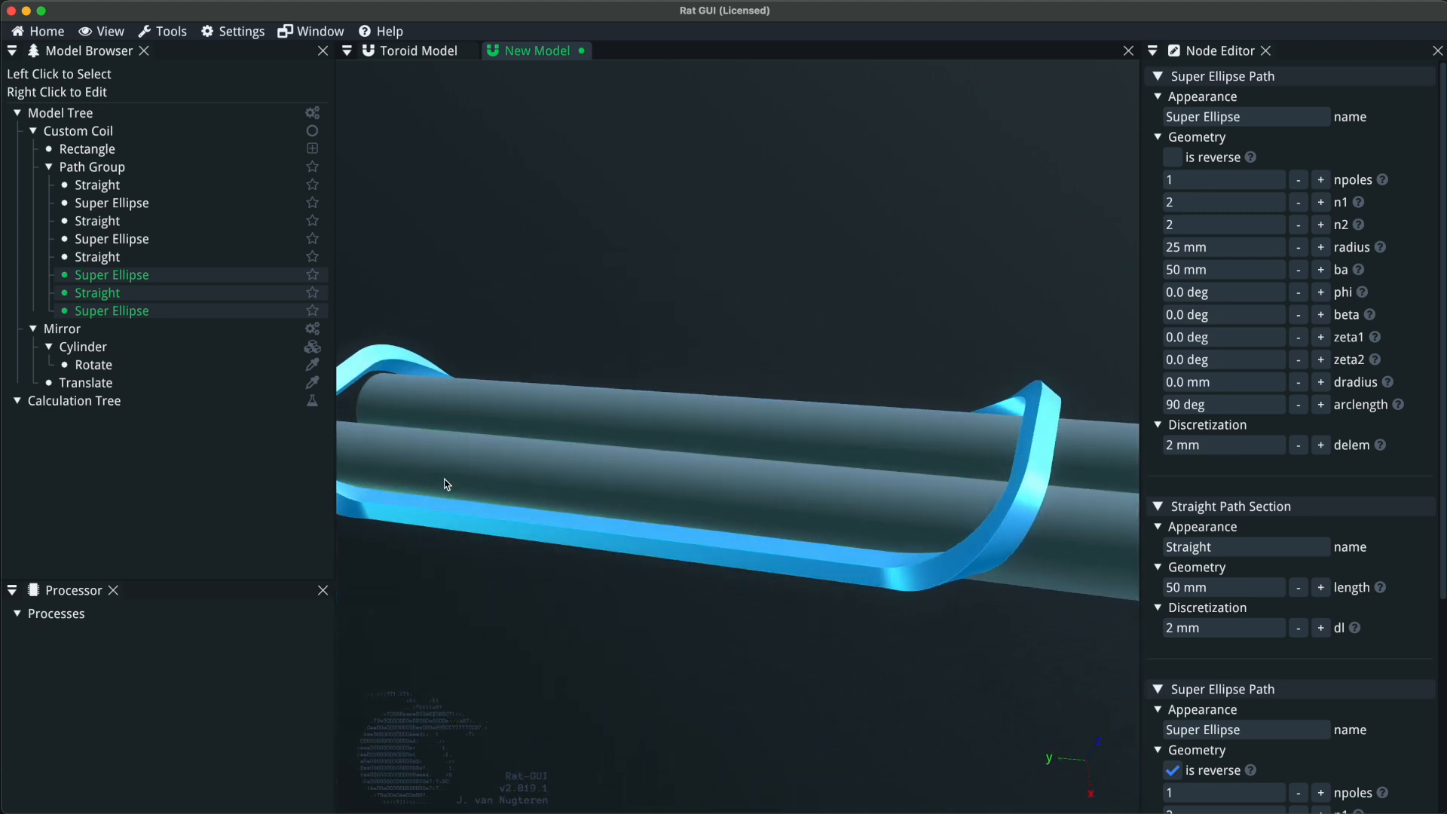
left_click_drag(506, 289, 453, 263)
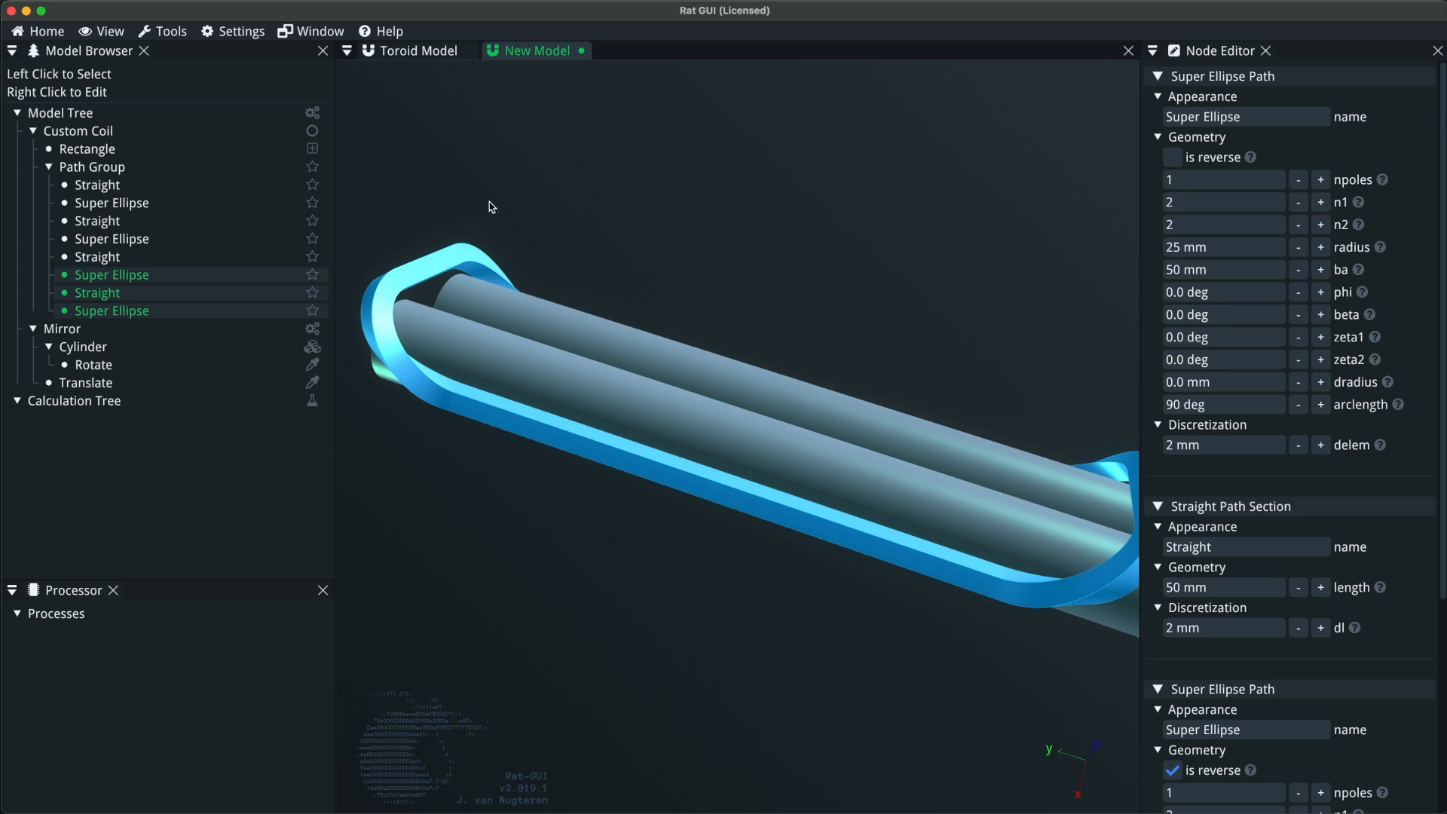
left_click(113, 168)
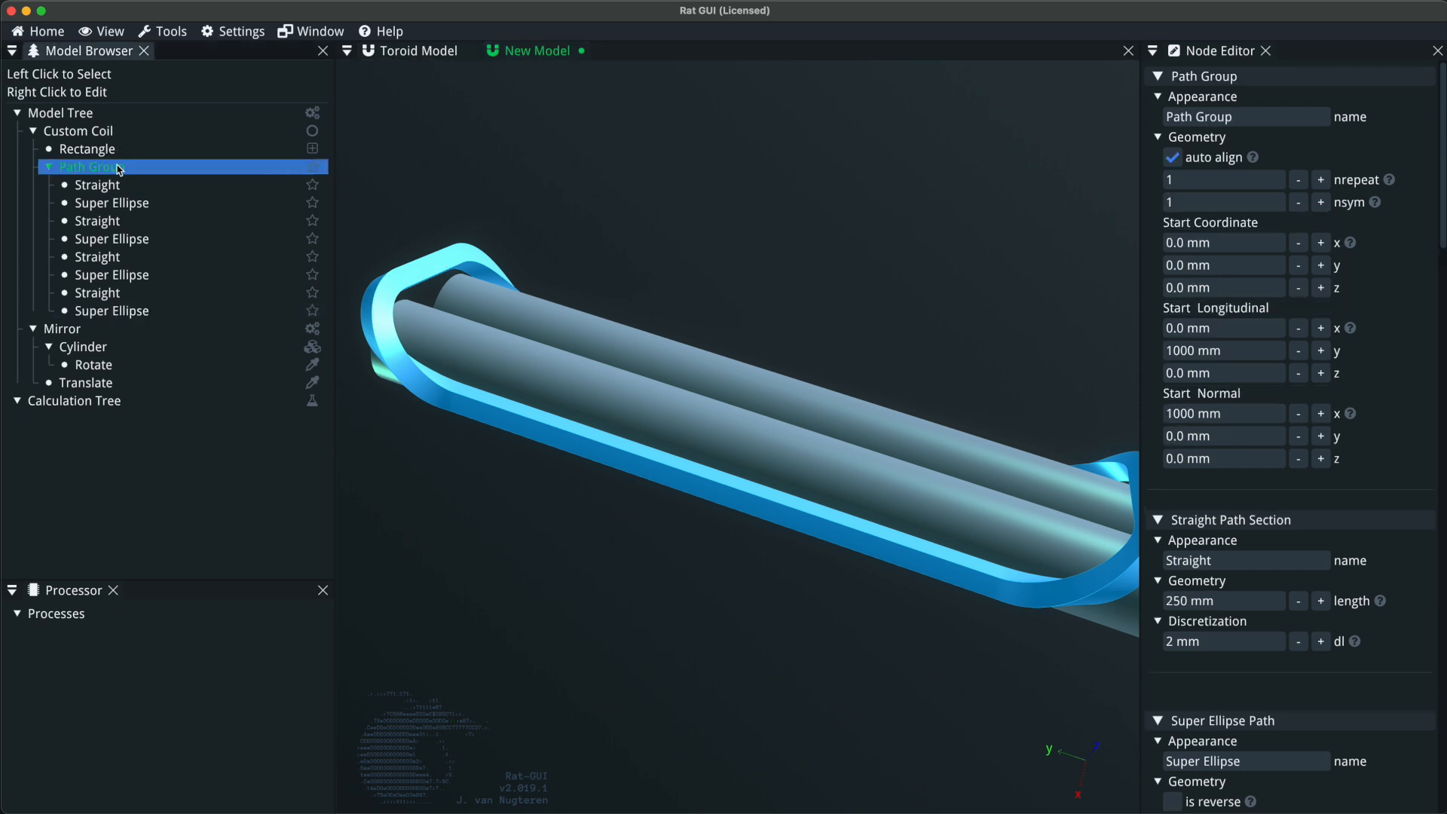
left_click(123, 205)
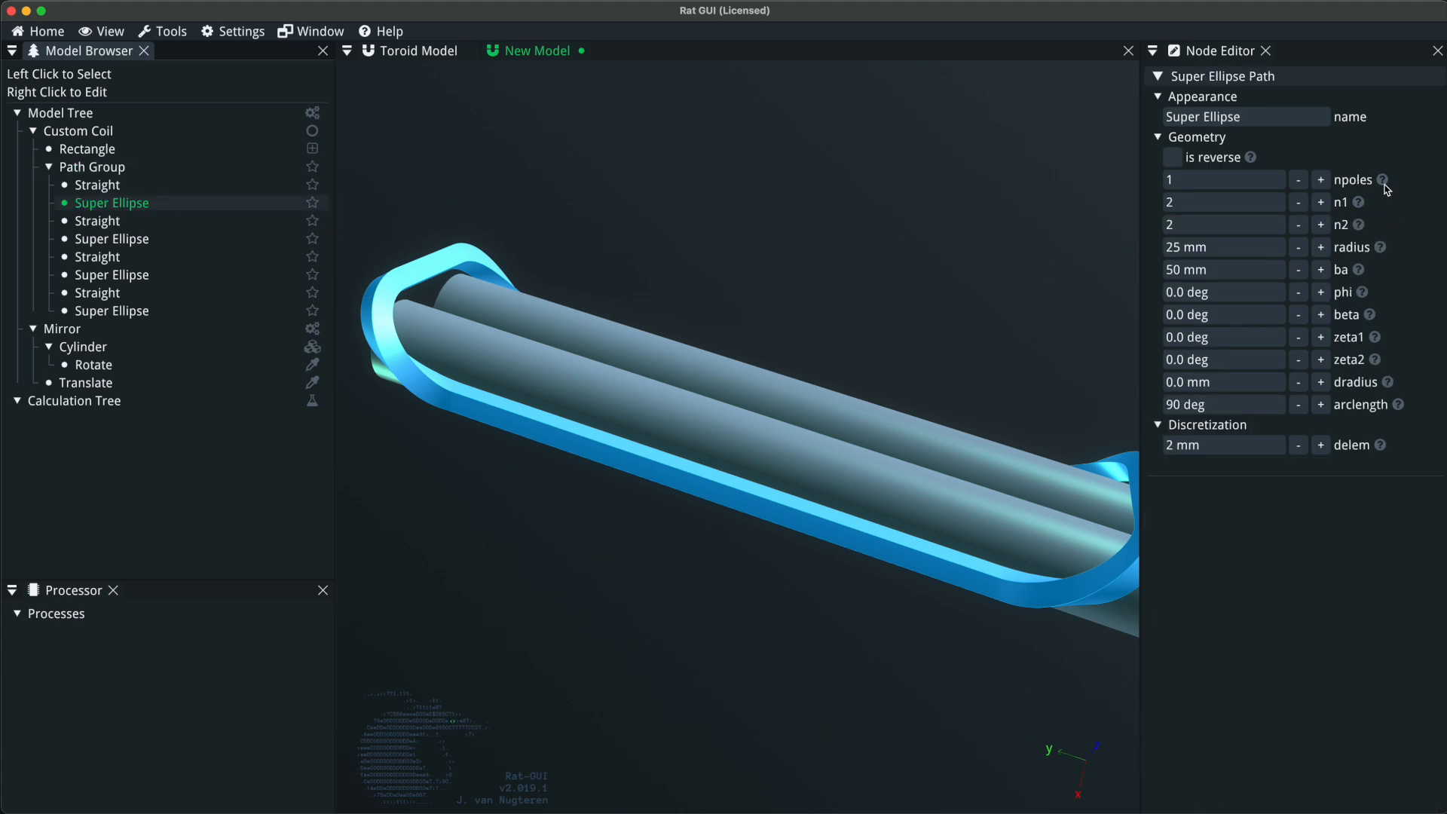
mouse_move(1385, 181)
left_click_drag(666, 367, 559, 404)
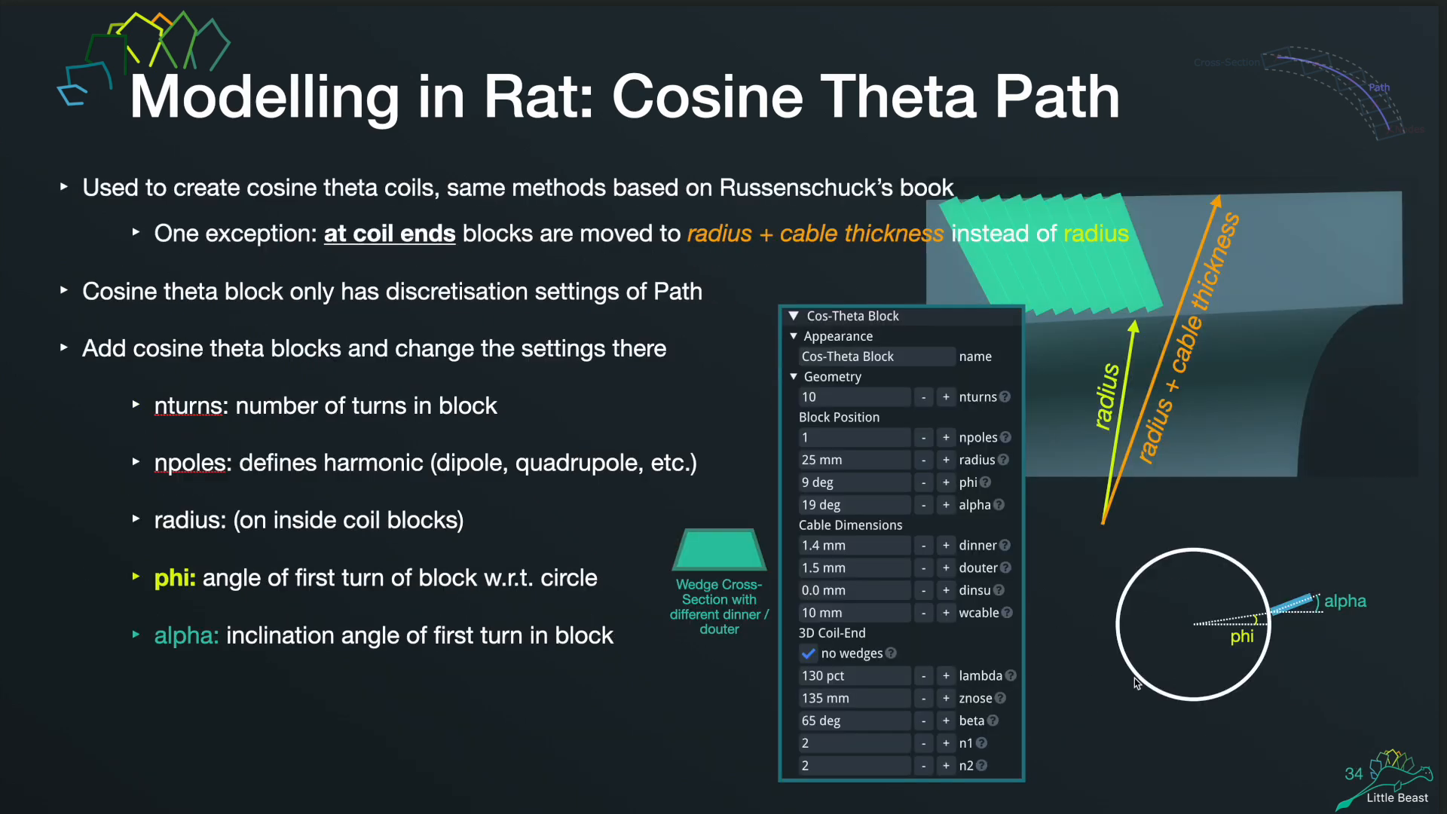
Switch from the presentation back to Rat GUI and check the explanation of the super ellipse's ba parameter.
key("ctrl+Up")
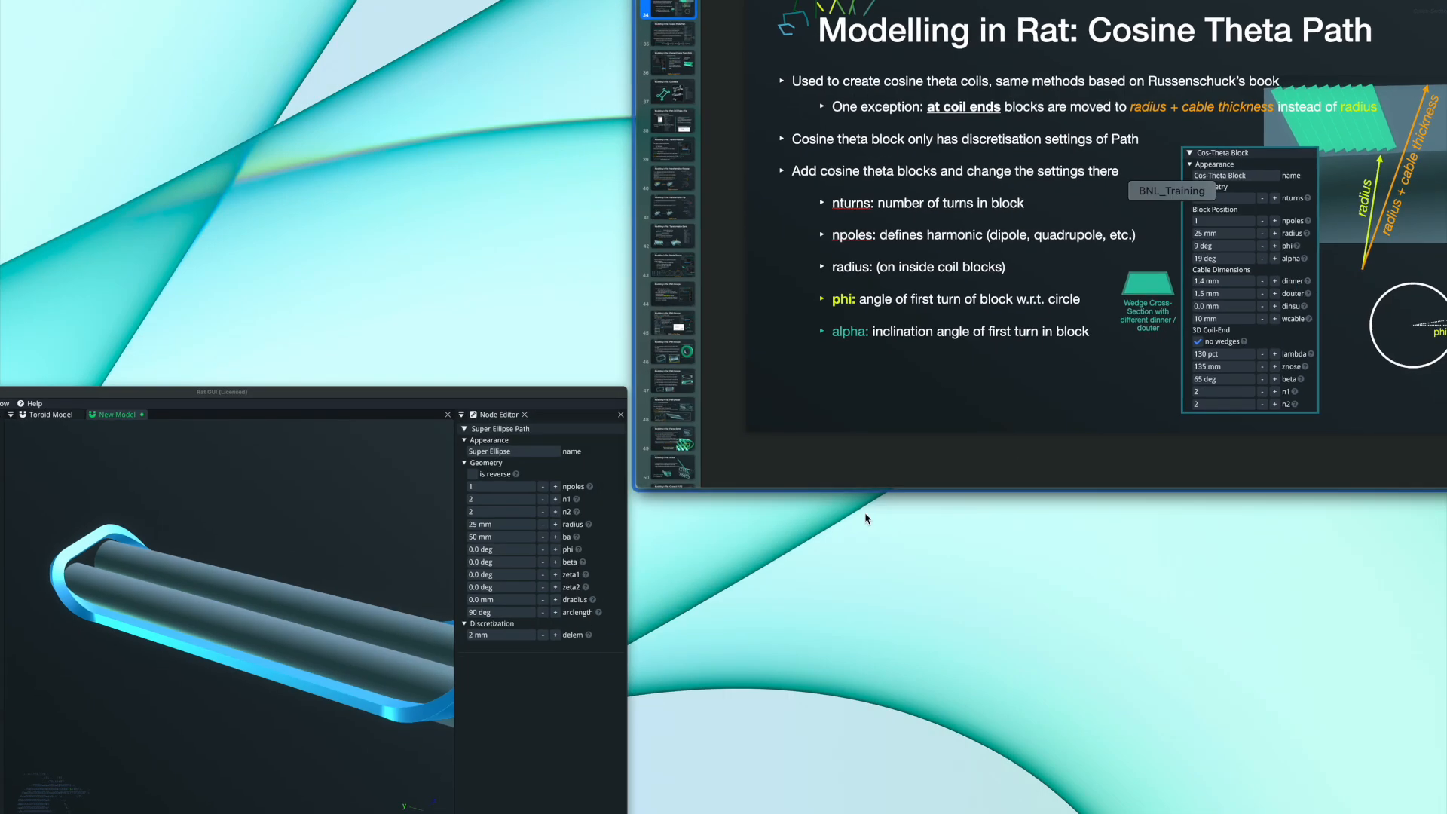
left_click(478, 659)
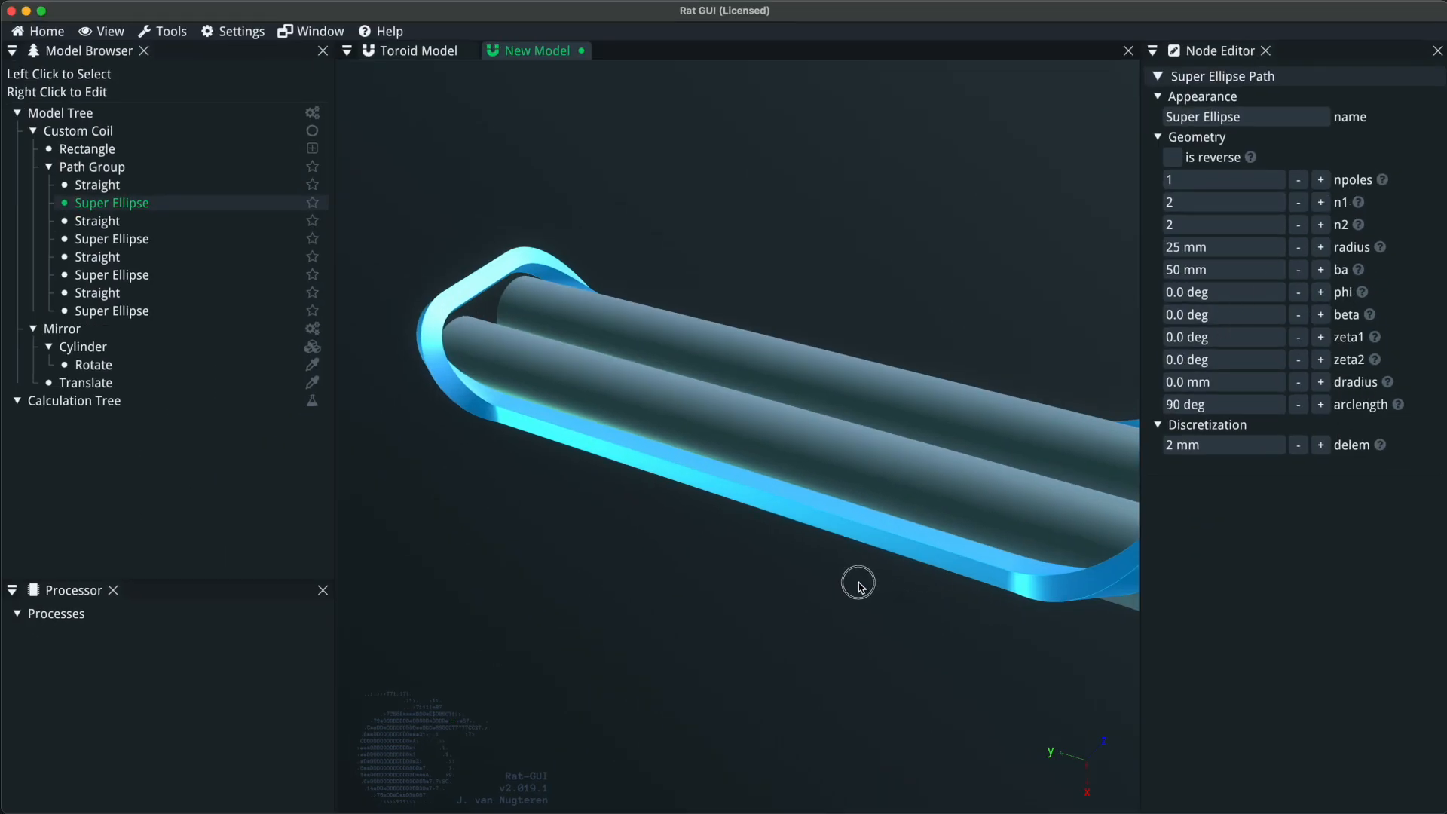
left_click_drag(860, 585, 778, 581)
mouse_move(1362, 273)
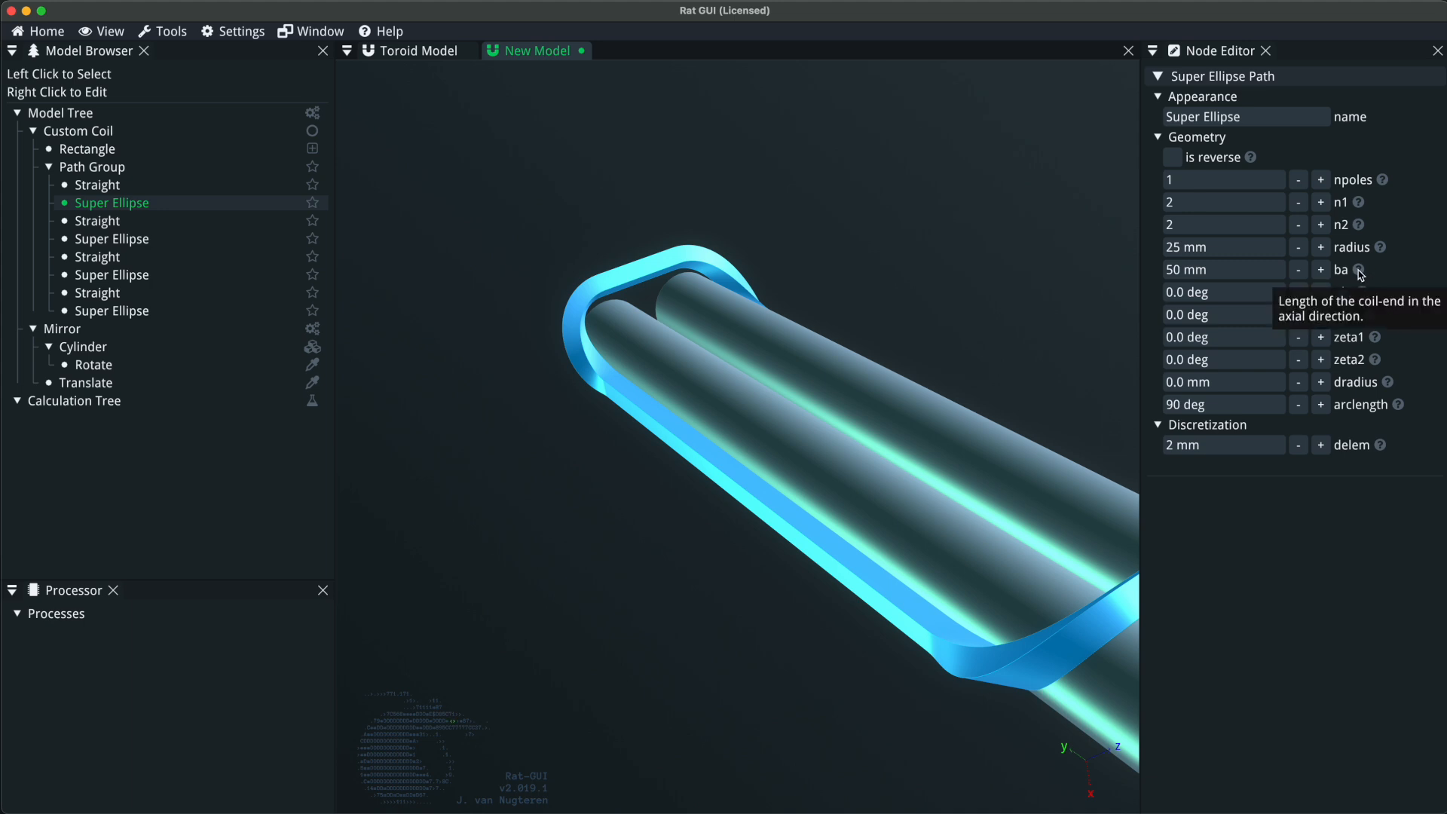
Increase the ba length of the first super ellipse to 72 mm.
left_click(1327, 273)
left_click(1327, 272)
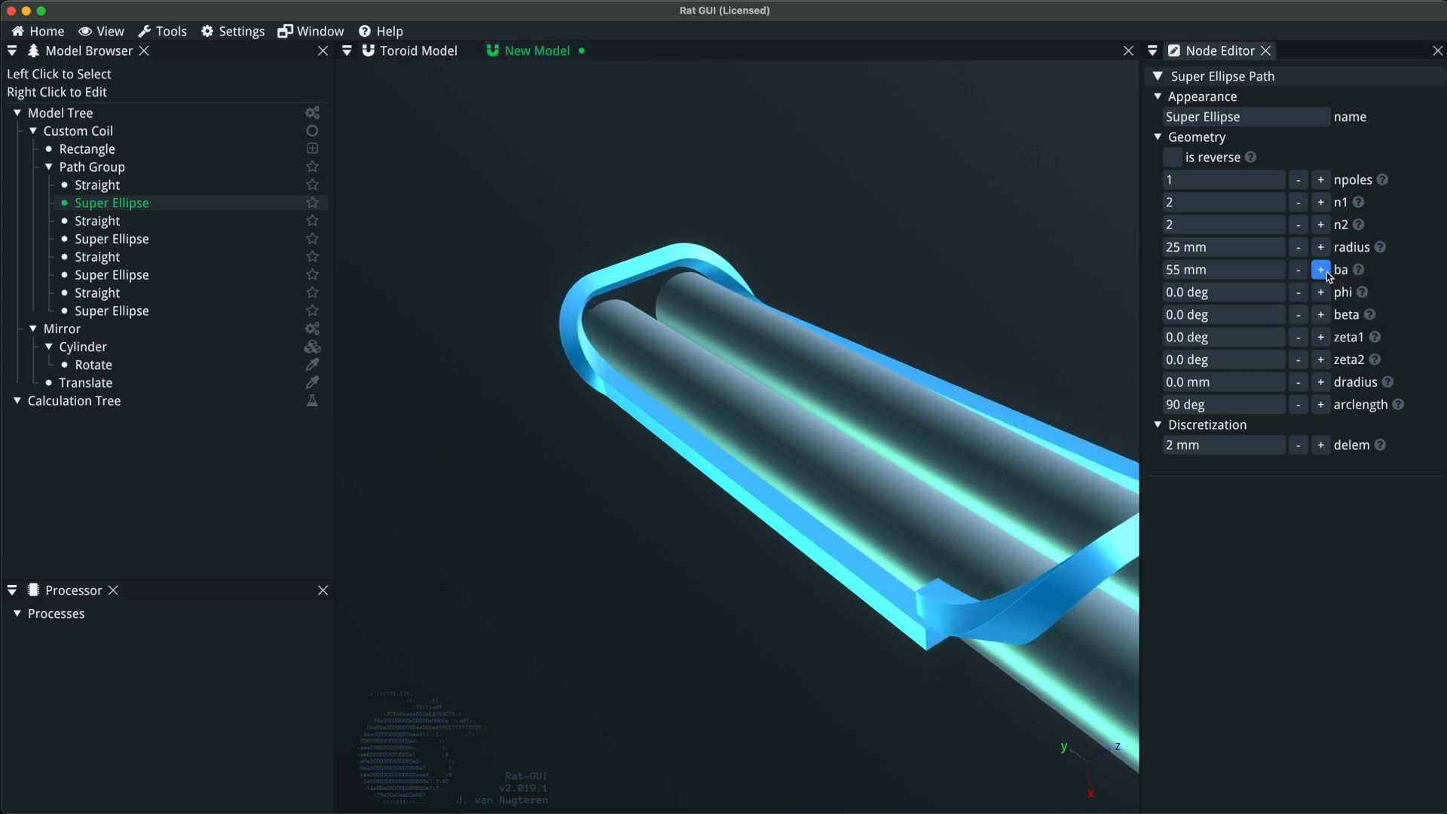
left_click(1327, 273)
left_click(1327, 272)
left_click(1326, 272)
left_click(1323, 271)
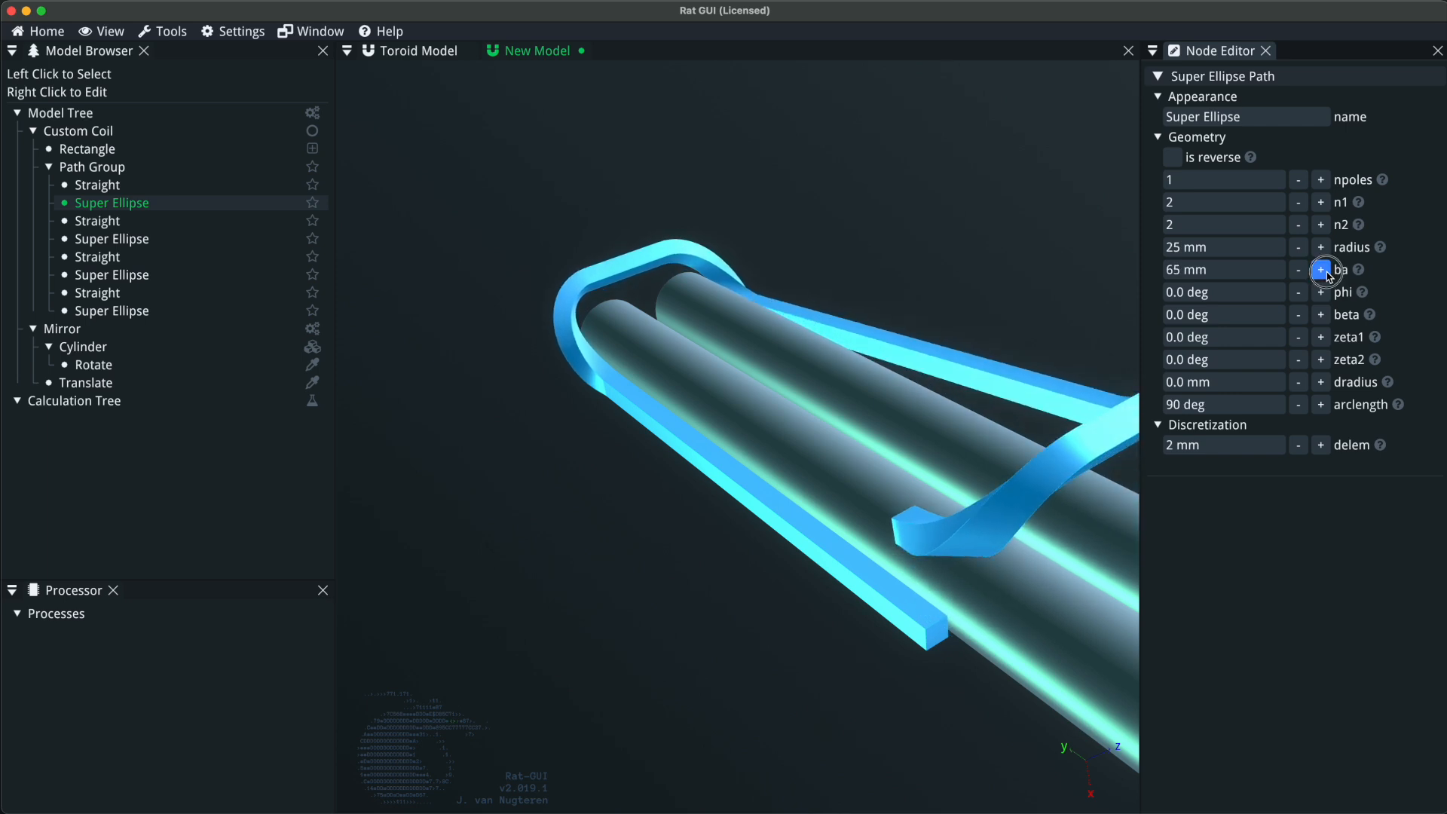
left_click(1323, 271)
left_click(1323, 271)
left_click(1324, 271)
Check the ba explanation of the first super ellipse and set its ba length to 0 mm.
mouse_move(1363, 273)
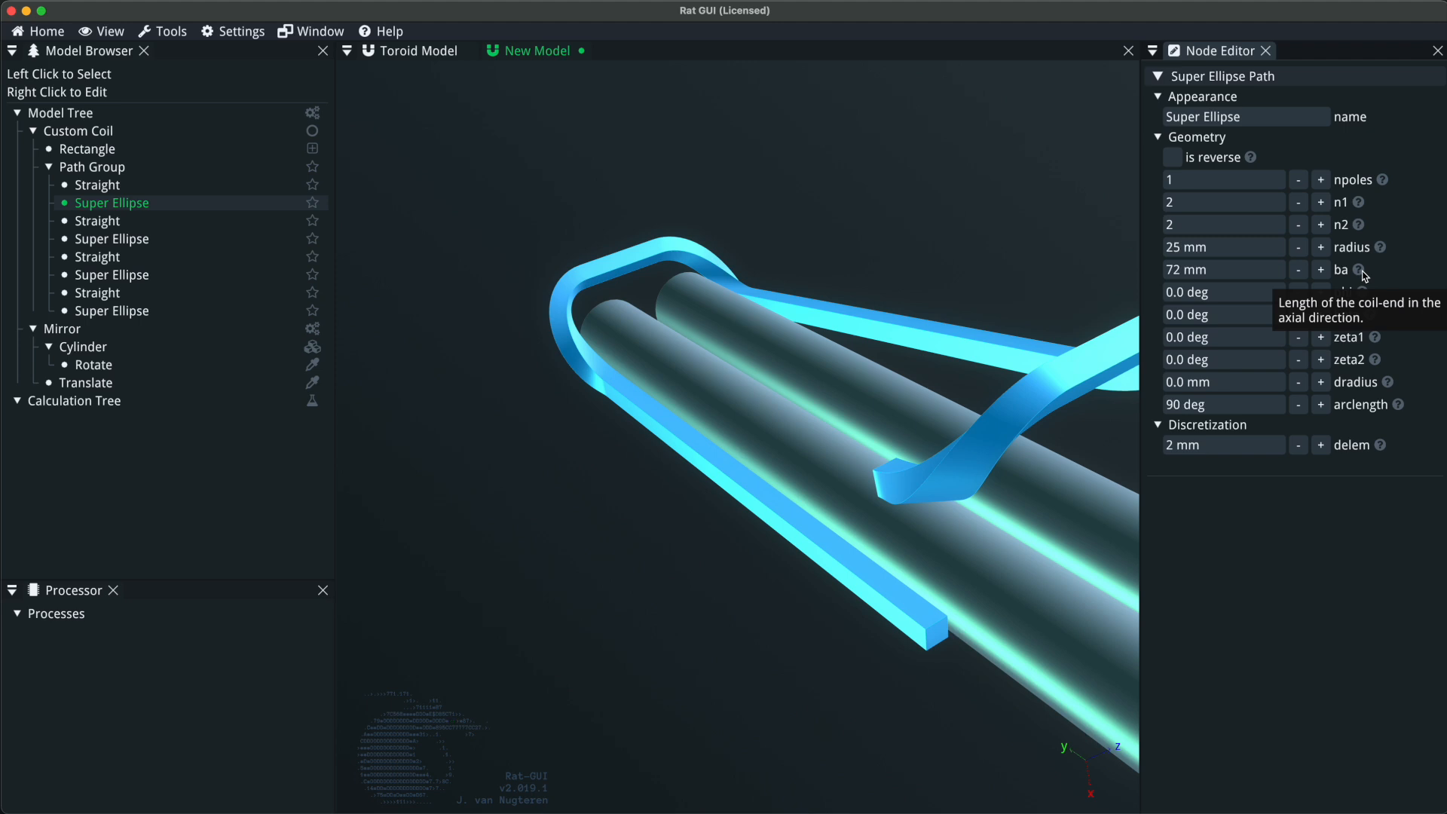
left_click(1300, 271)
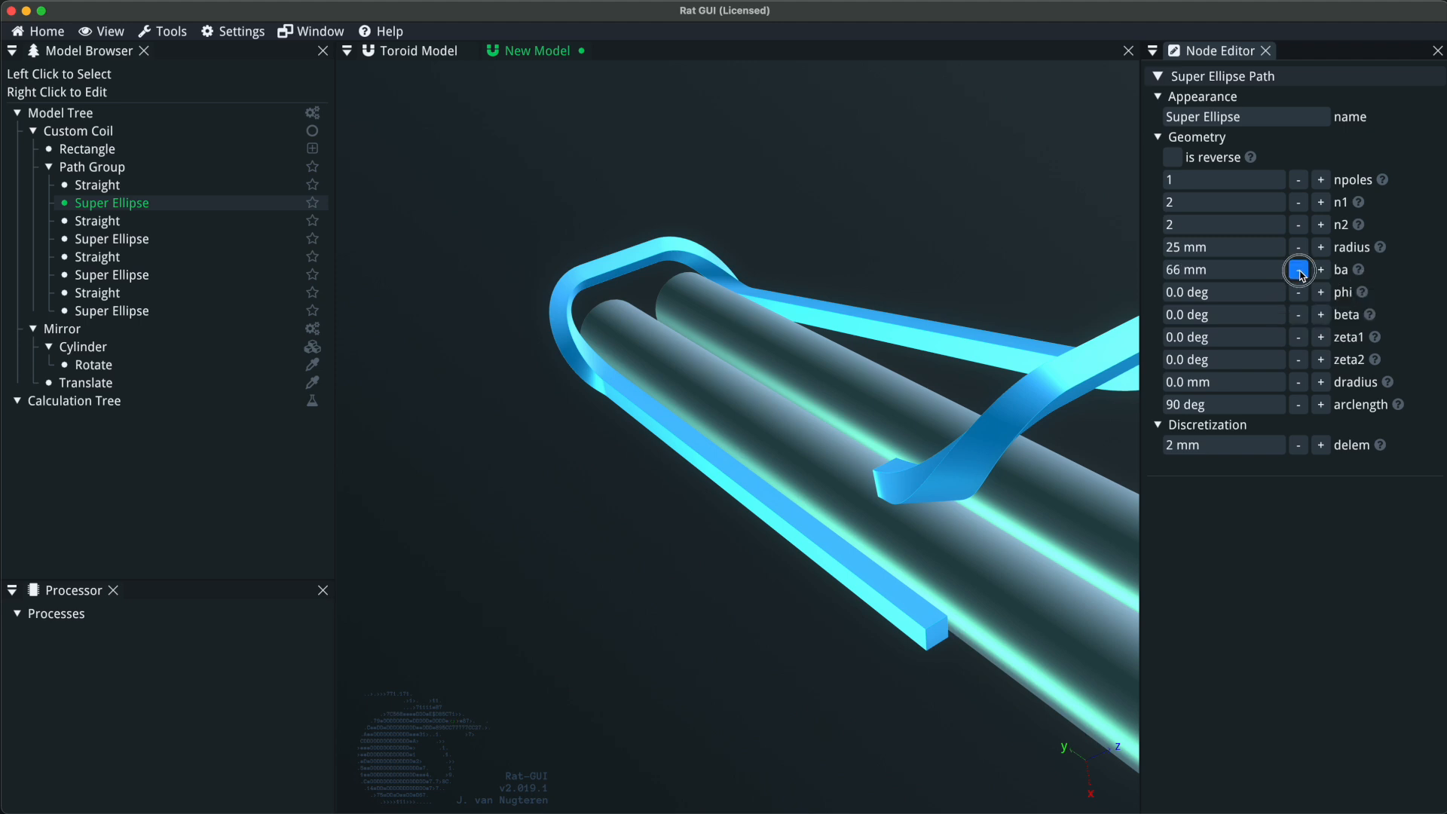
left_click(1251, 272)
type("0")
key("Return")
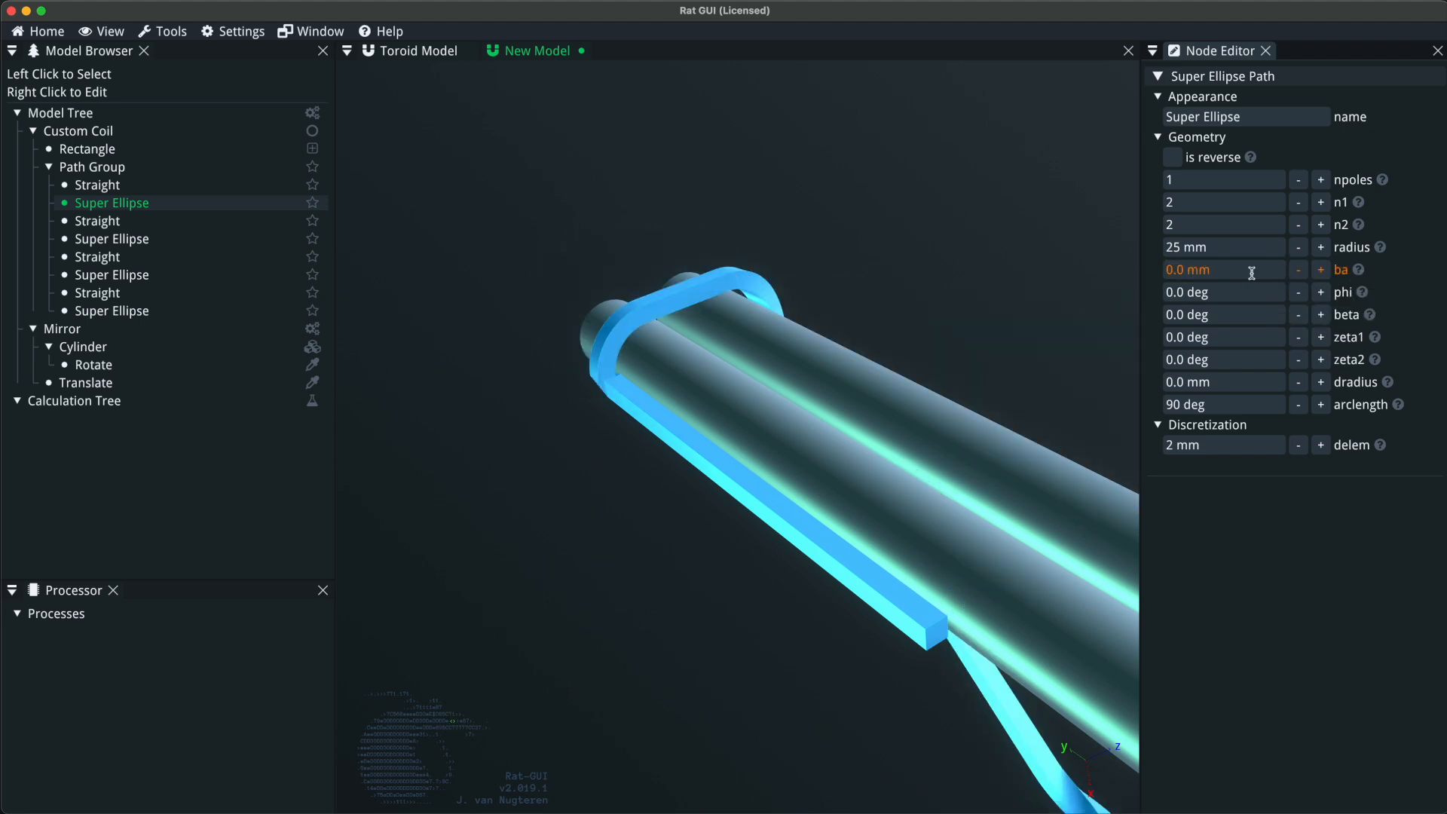
Set the first super ellipse's ba length to 50 mm.
left_click(1252, 272)
type("50")
key("Return")
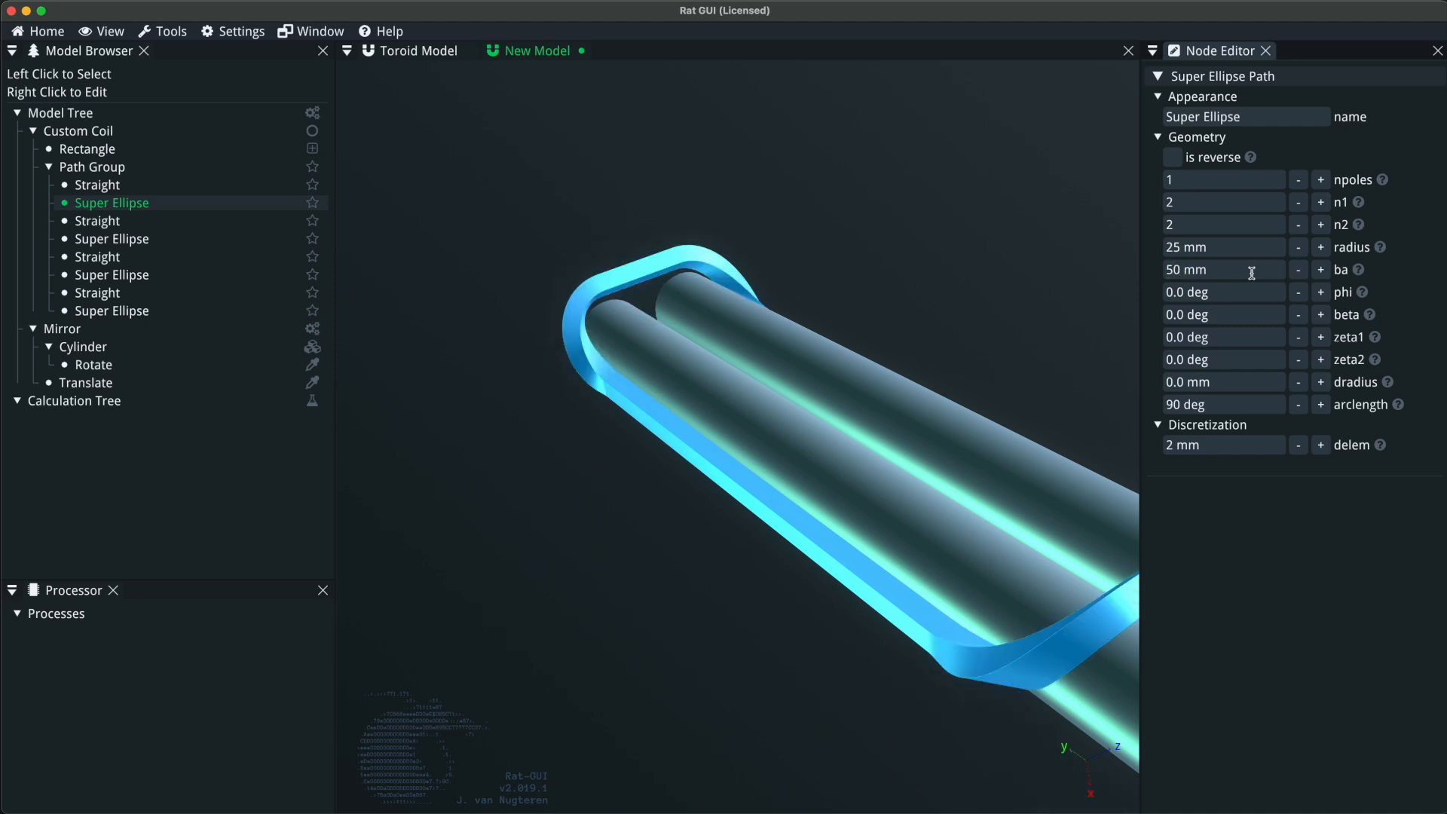
Increase the first super ellipse's beta angle to 4 deg and inspect the tilted leg along the cylinder.
left_click_drag(1030, 445, 985, 442)
mouse_move(1370, 317)
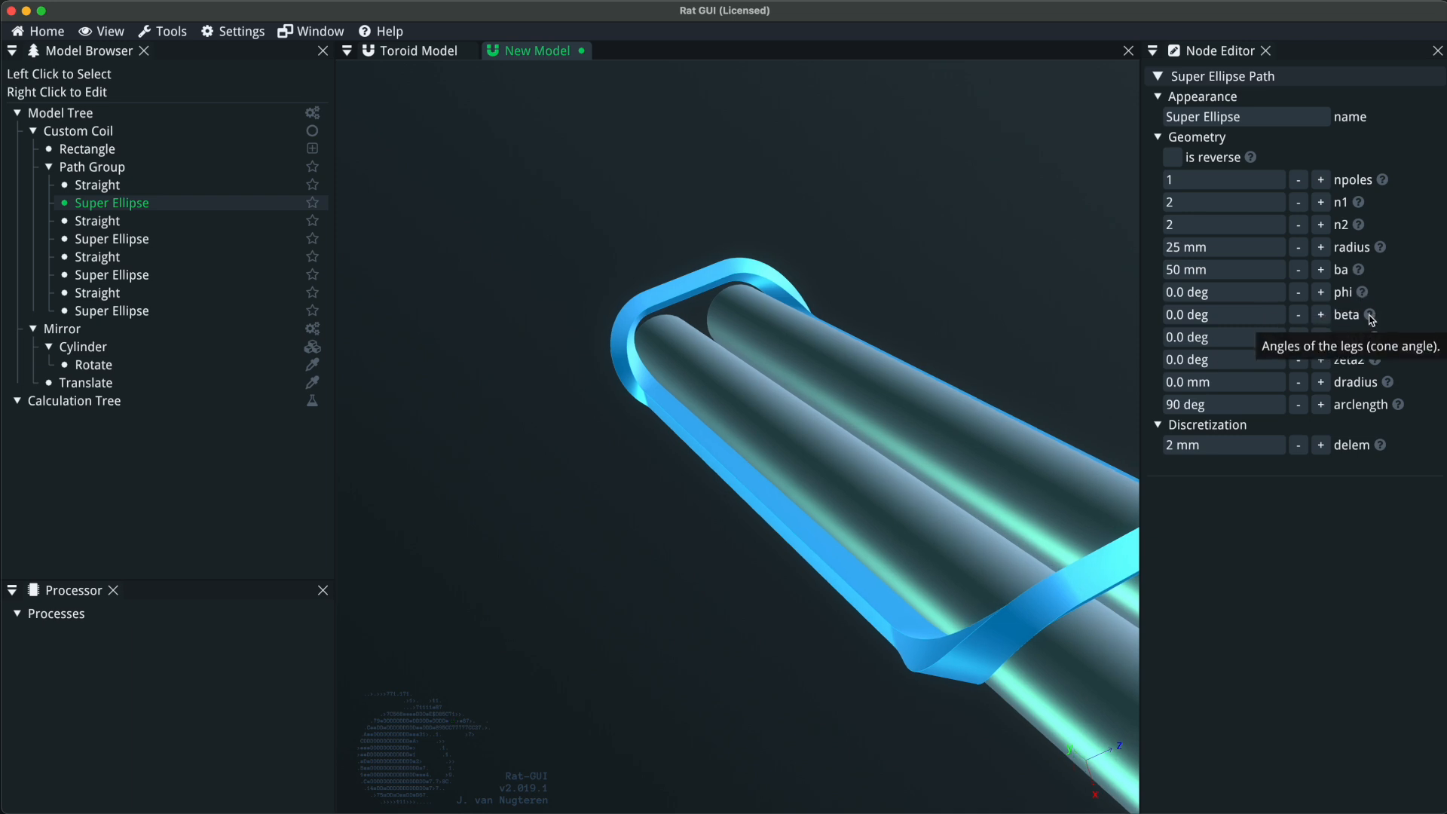
left_click(1323, 316)
left_click(1323, 316)
left_click(1323, 317)
left_click(1323, 317)
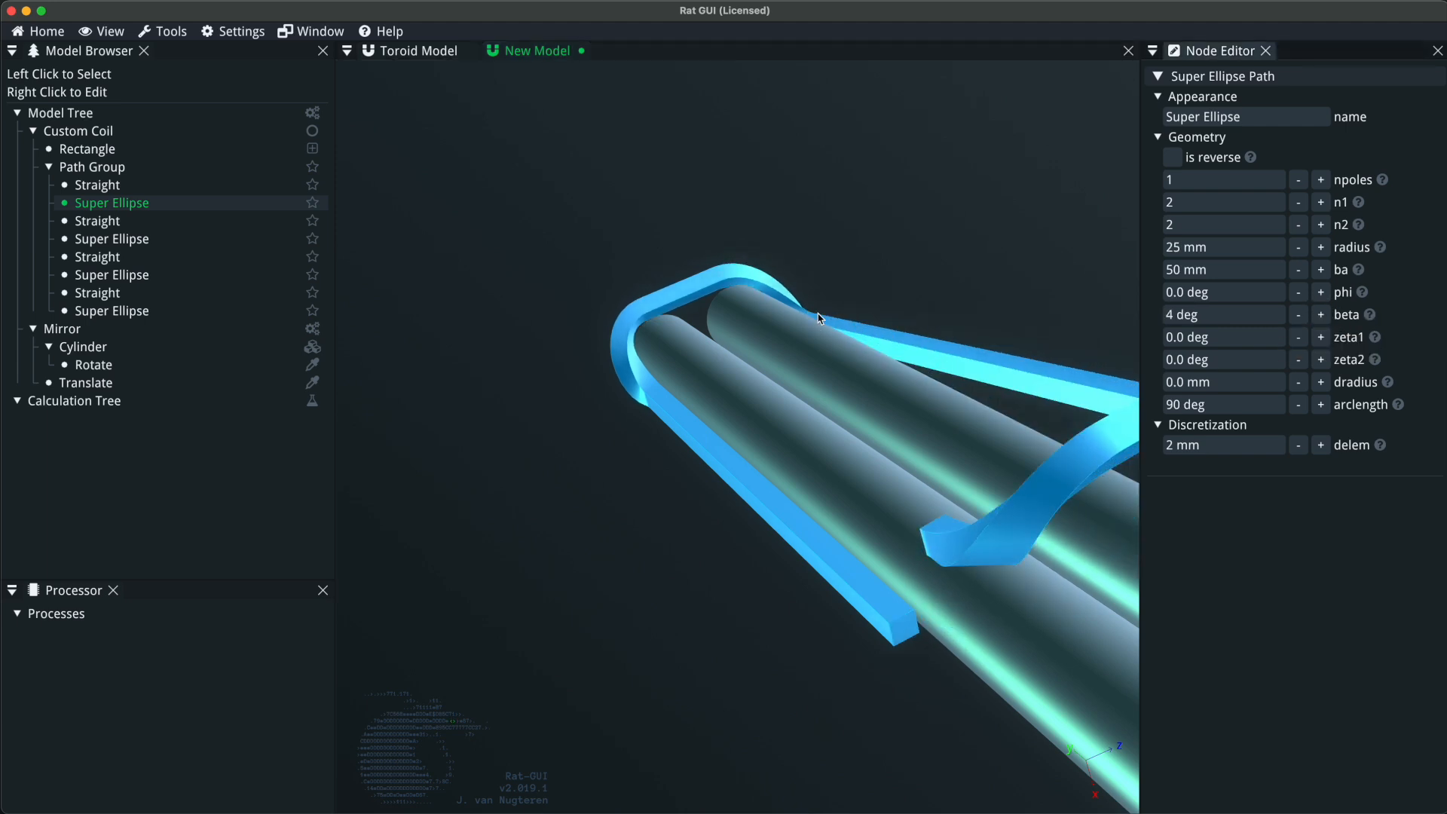
left_click_drag(849, 464, 655, 489)
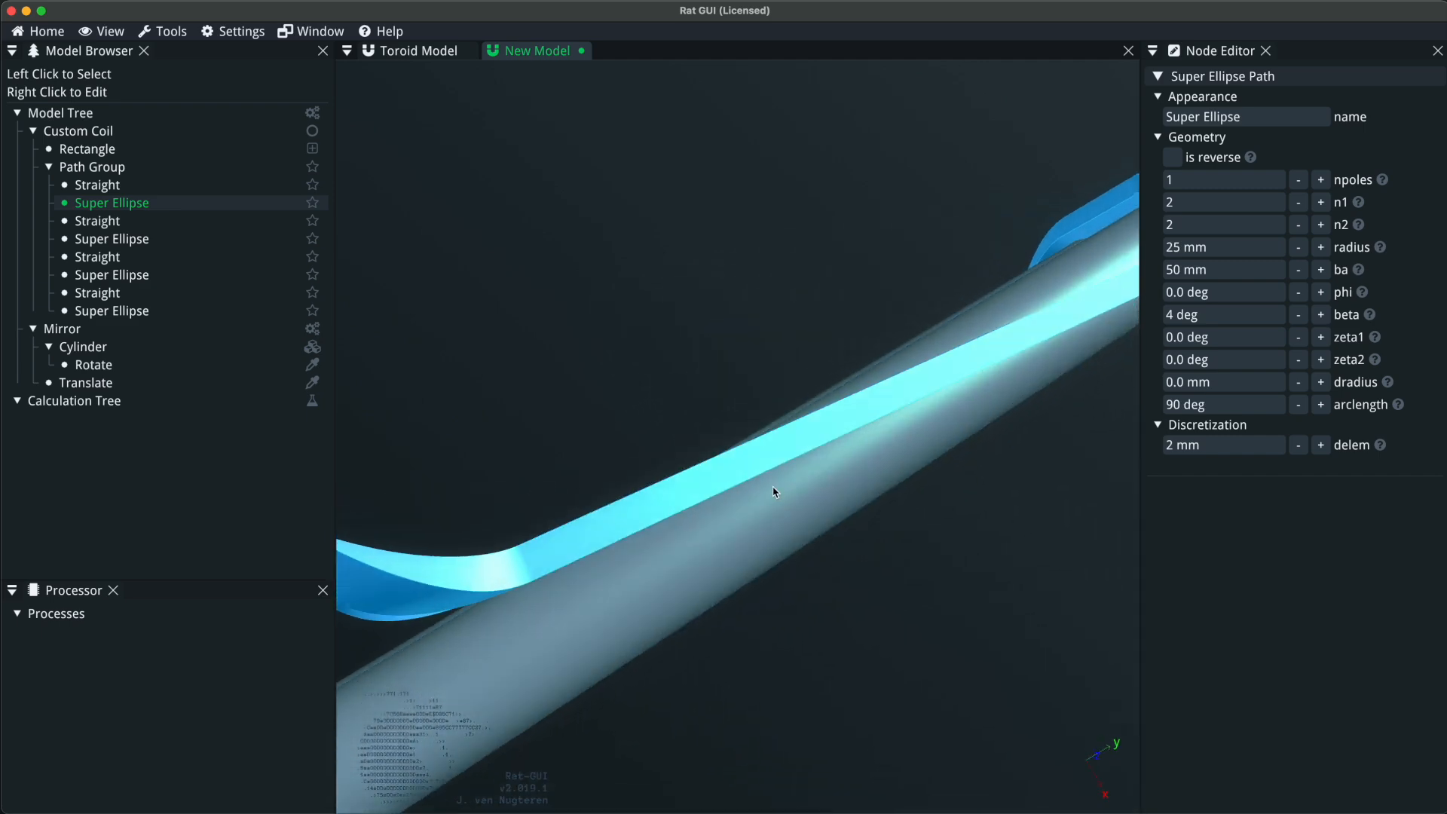
right_click_drag(1018, 447, 657, 519)
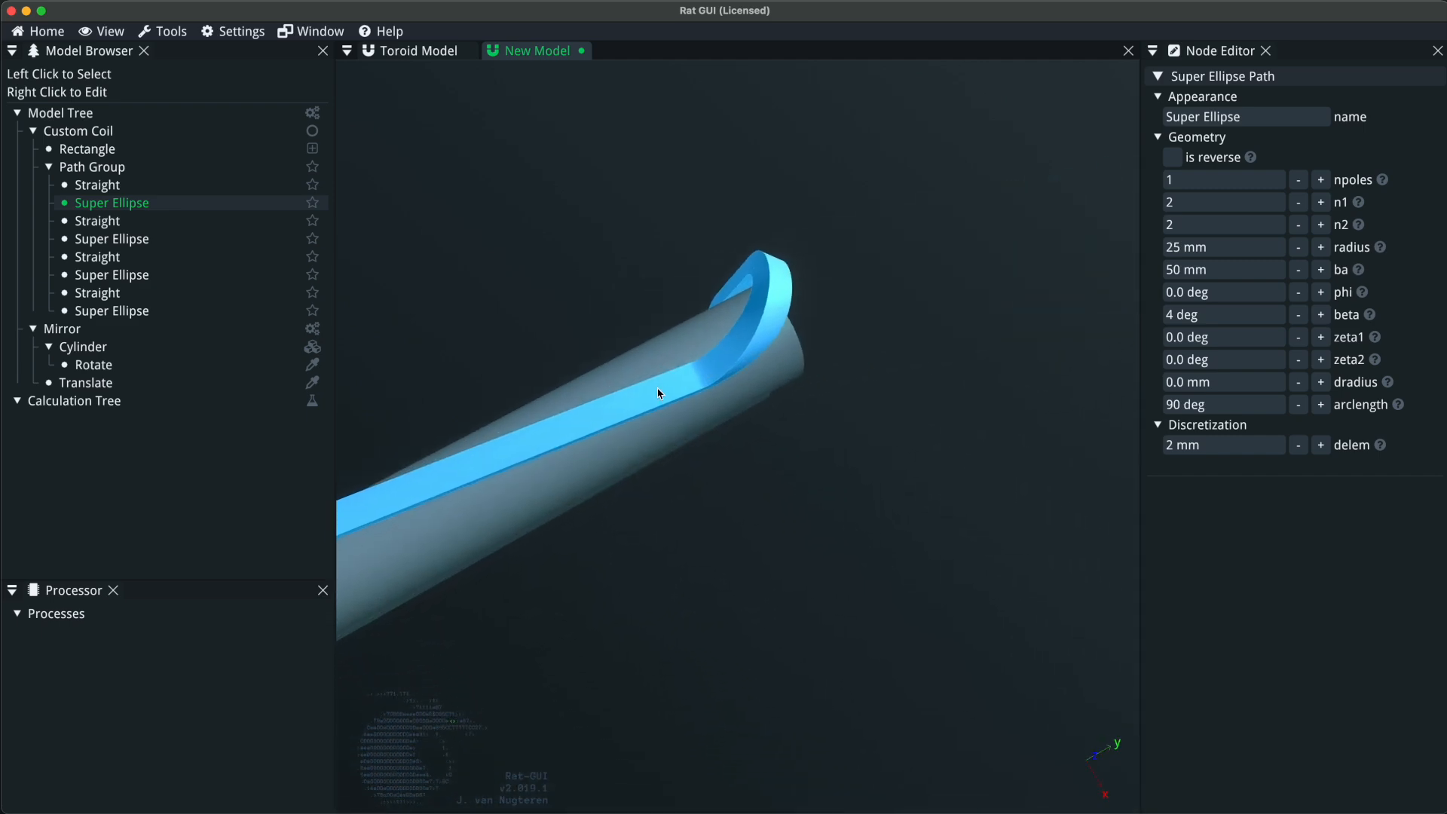
Reset the first super ellipse's beta angle to 0 deg and inspect the leg against the cylinder.
left_click(1244, 317)
type("0")
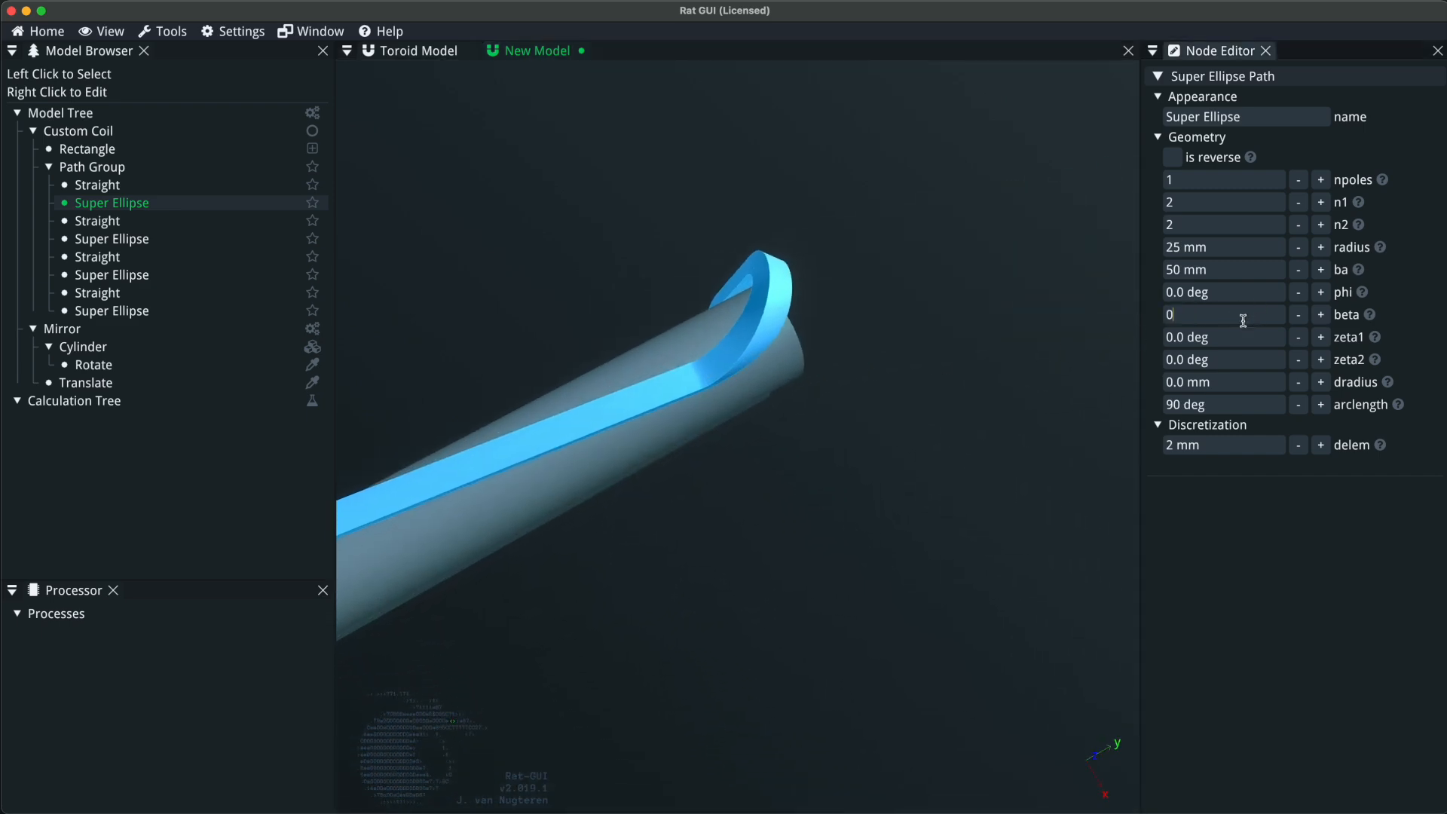
key("Return")
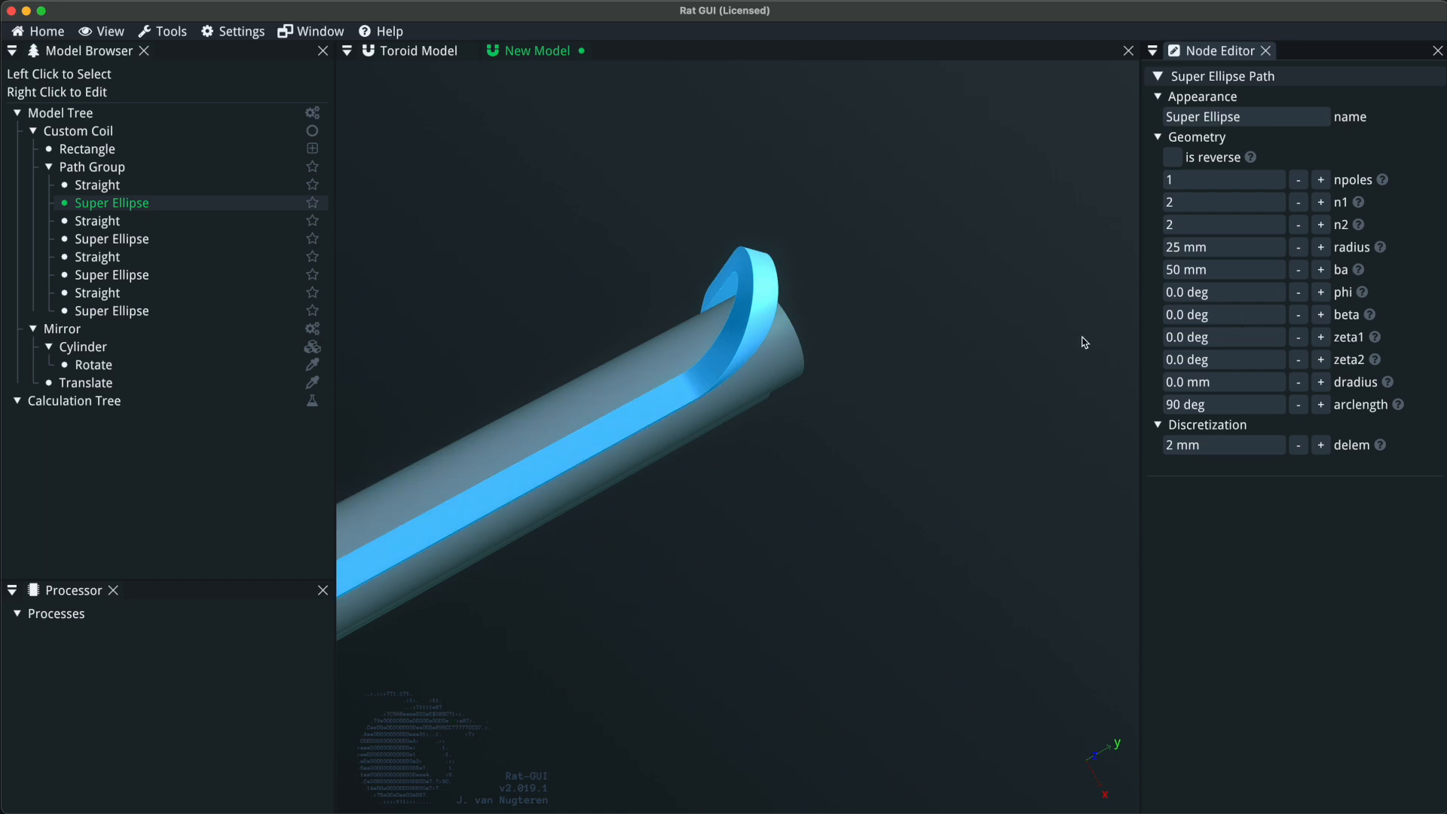
left_click_drag(886, 386, 1050, 389)
mouse_move(1372, 343)
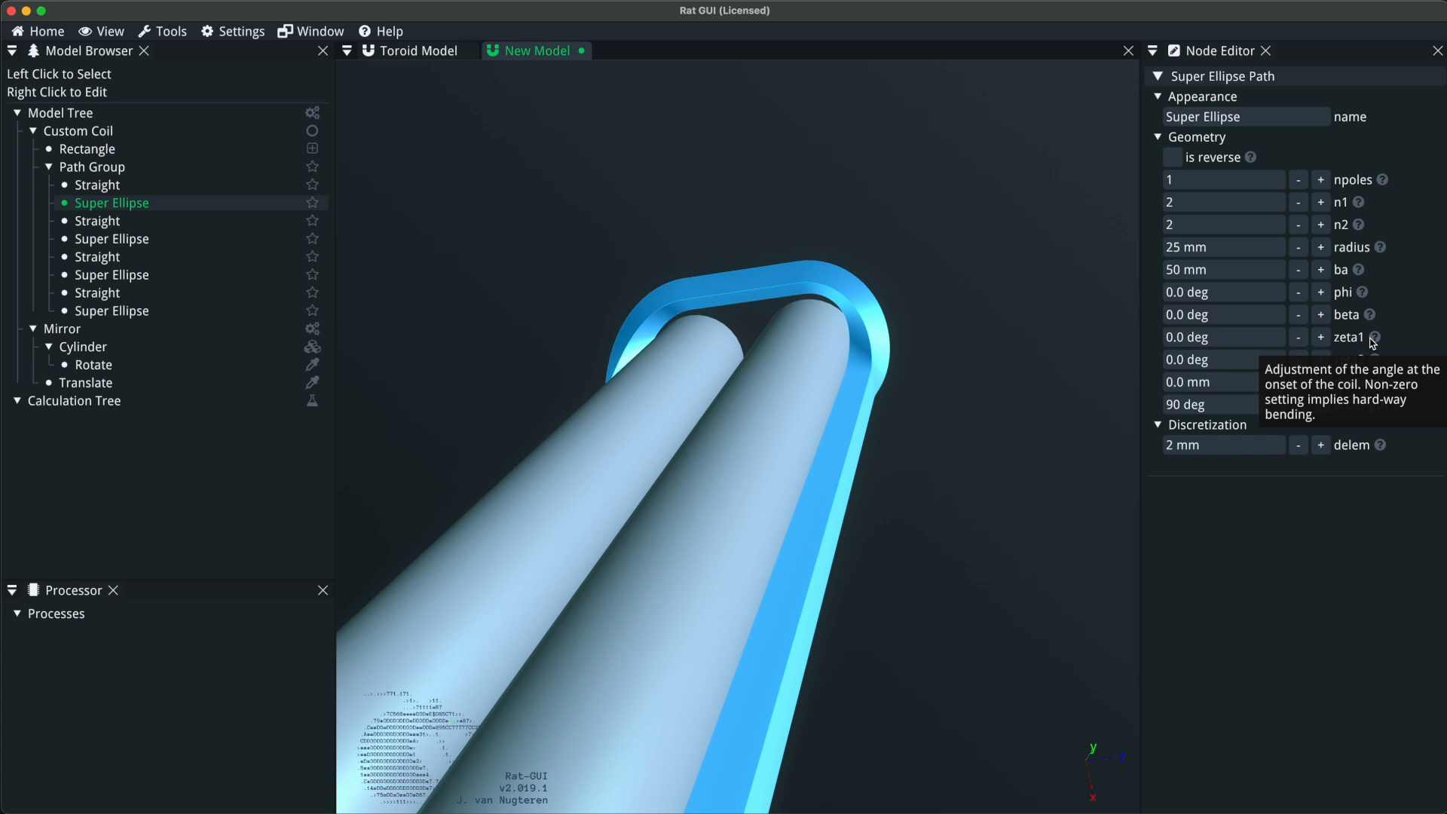
Delete all path group sections after the first super ellipse, keeping only the first straight and that super ellipse.
left_click(126, 258)
left_click(139, 315, "shift")
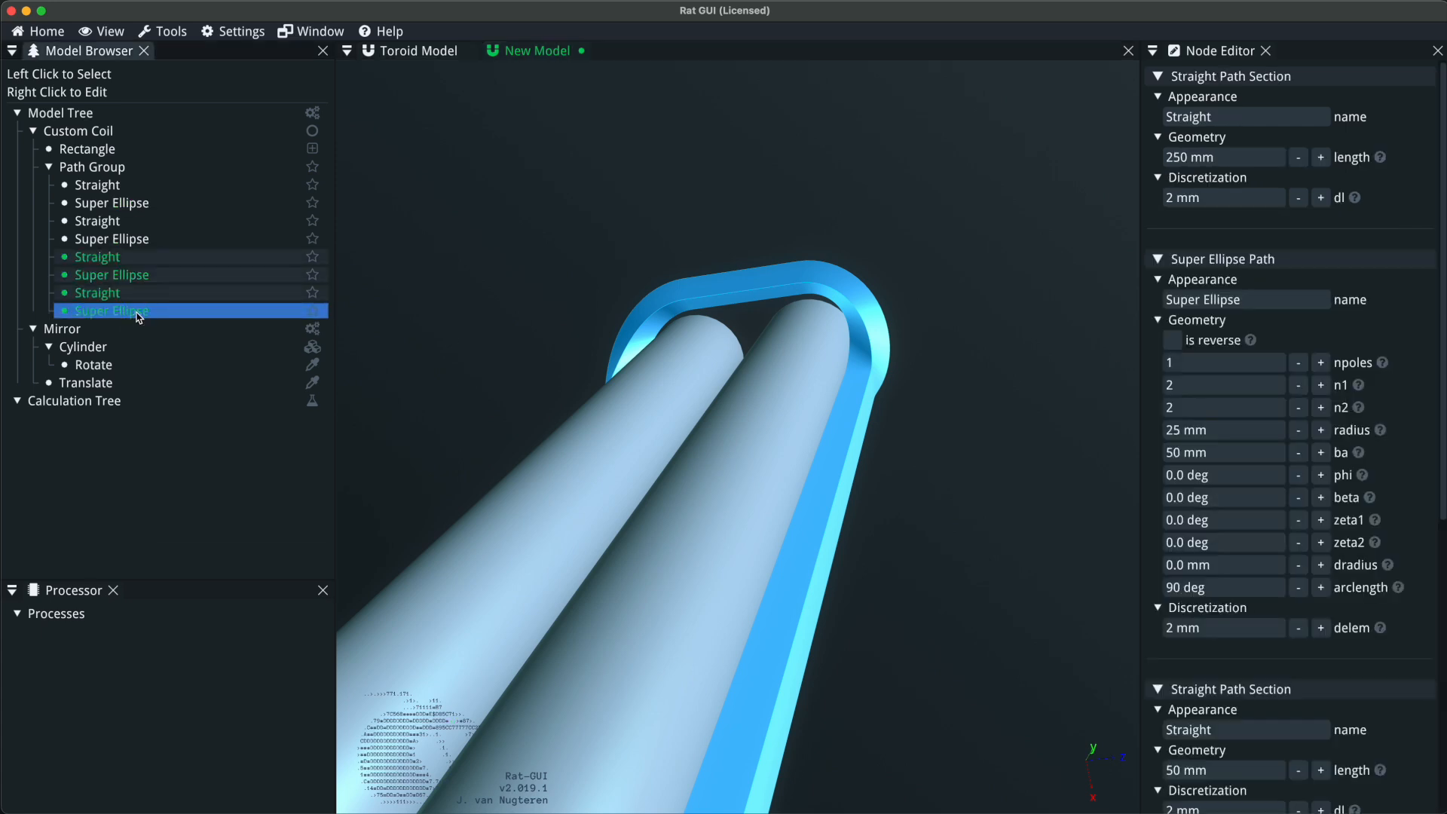
key("Delete")
left_click(130, 240)
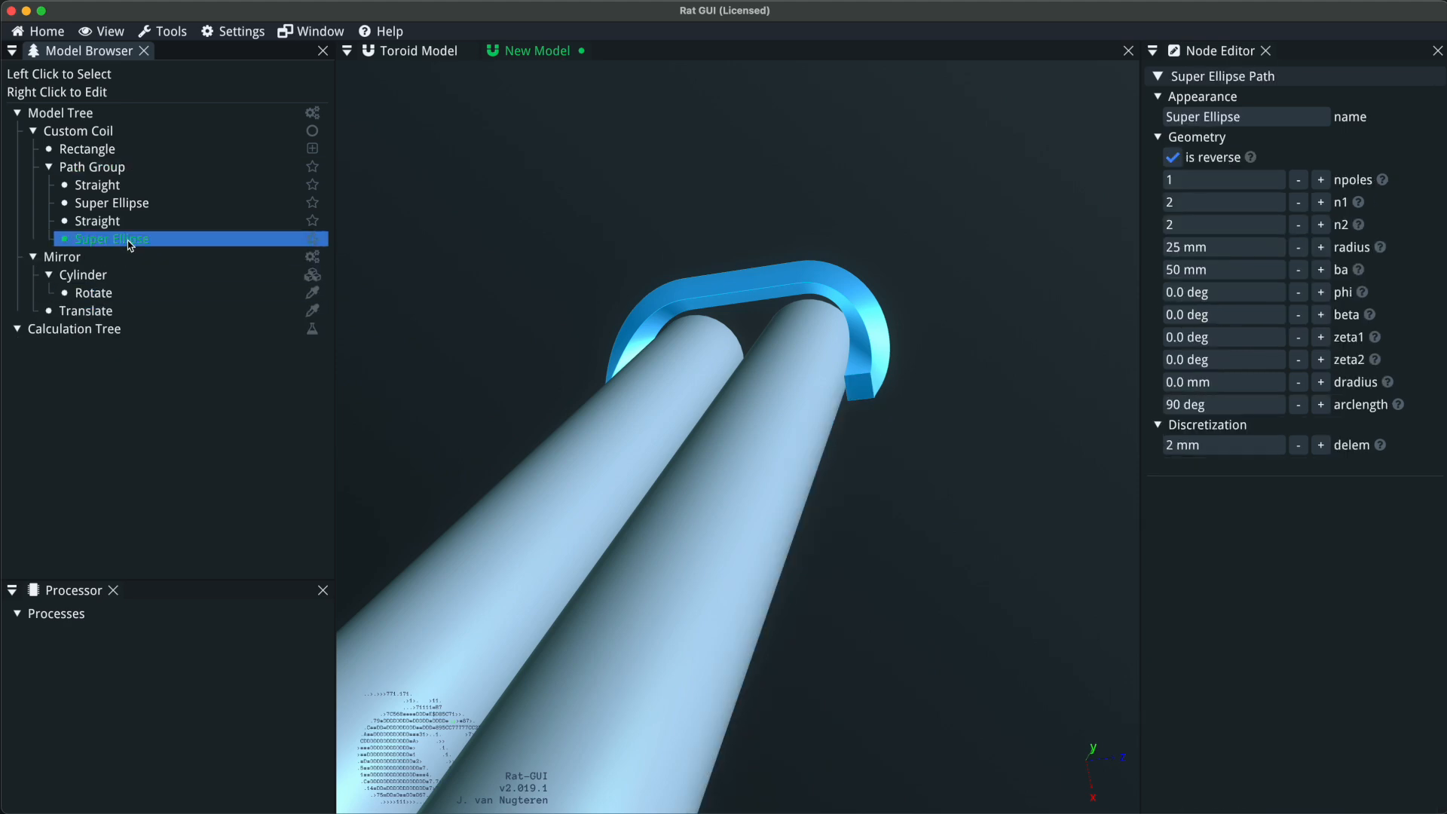
key("Delete")
left_click(96, 221)
key("Delete")
left_click_drag(814, 345, 934, 374)
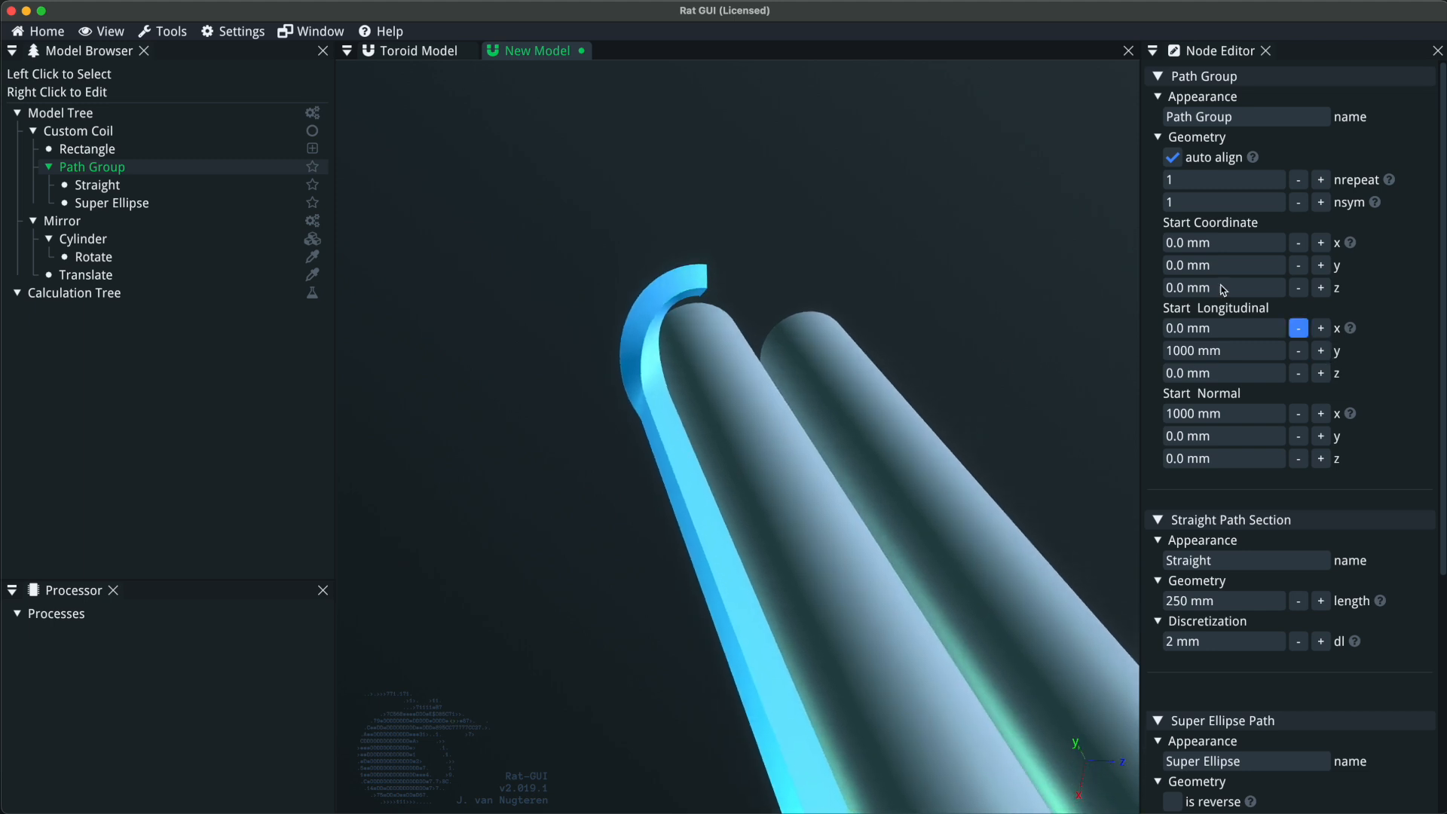
Increase the remaining super ellipse's zeta1 angle to 15 deg and inspect the onset of the coil end.
left_click(112, 203)
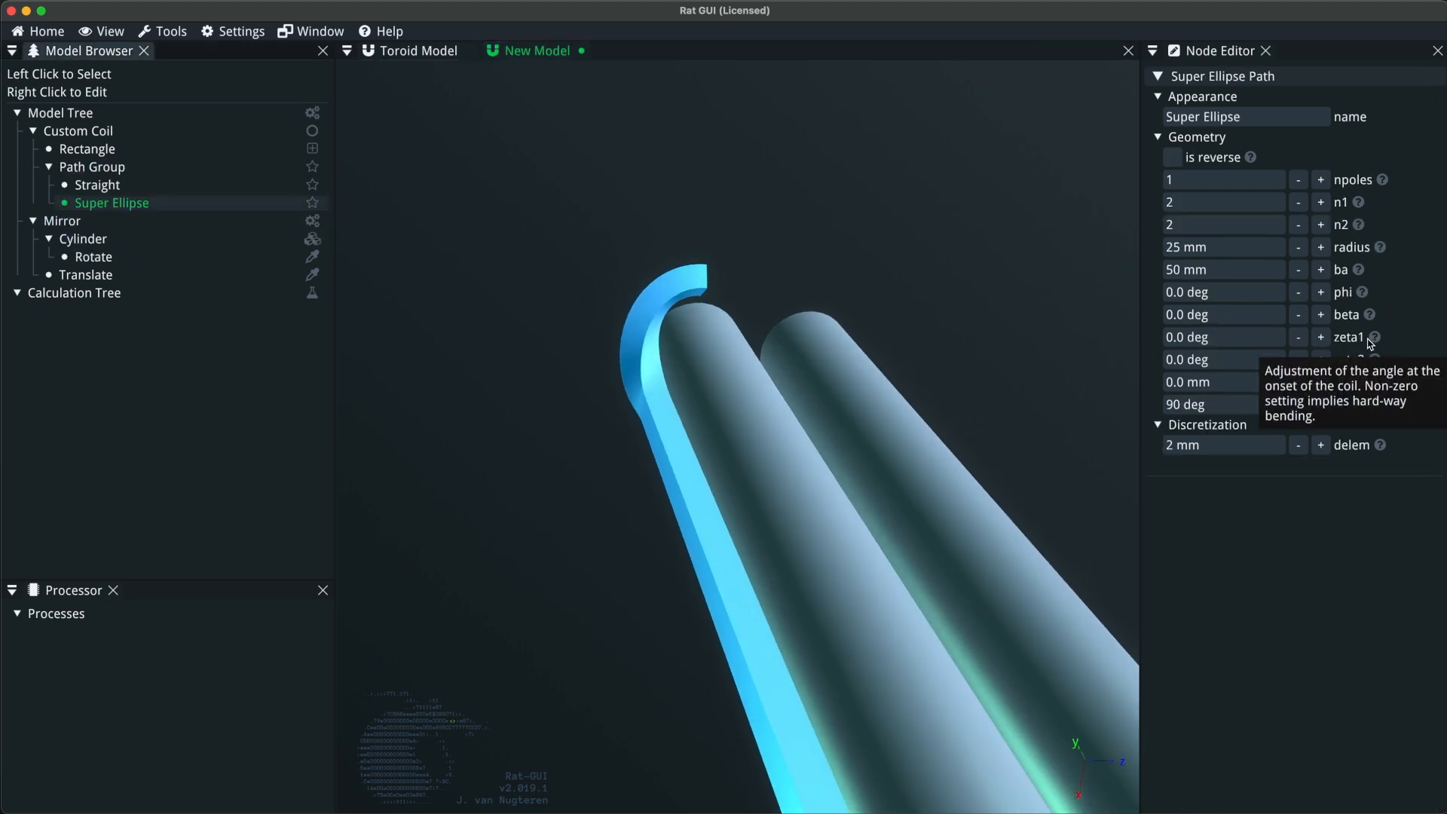
left_click(1323, 338)
left_click(1323, 338)
left_click(1323, 338)
left_click(1323, 338)
left_click(1323, 338)
left_click_drag(890, 422, 646, 361)
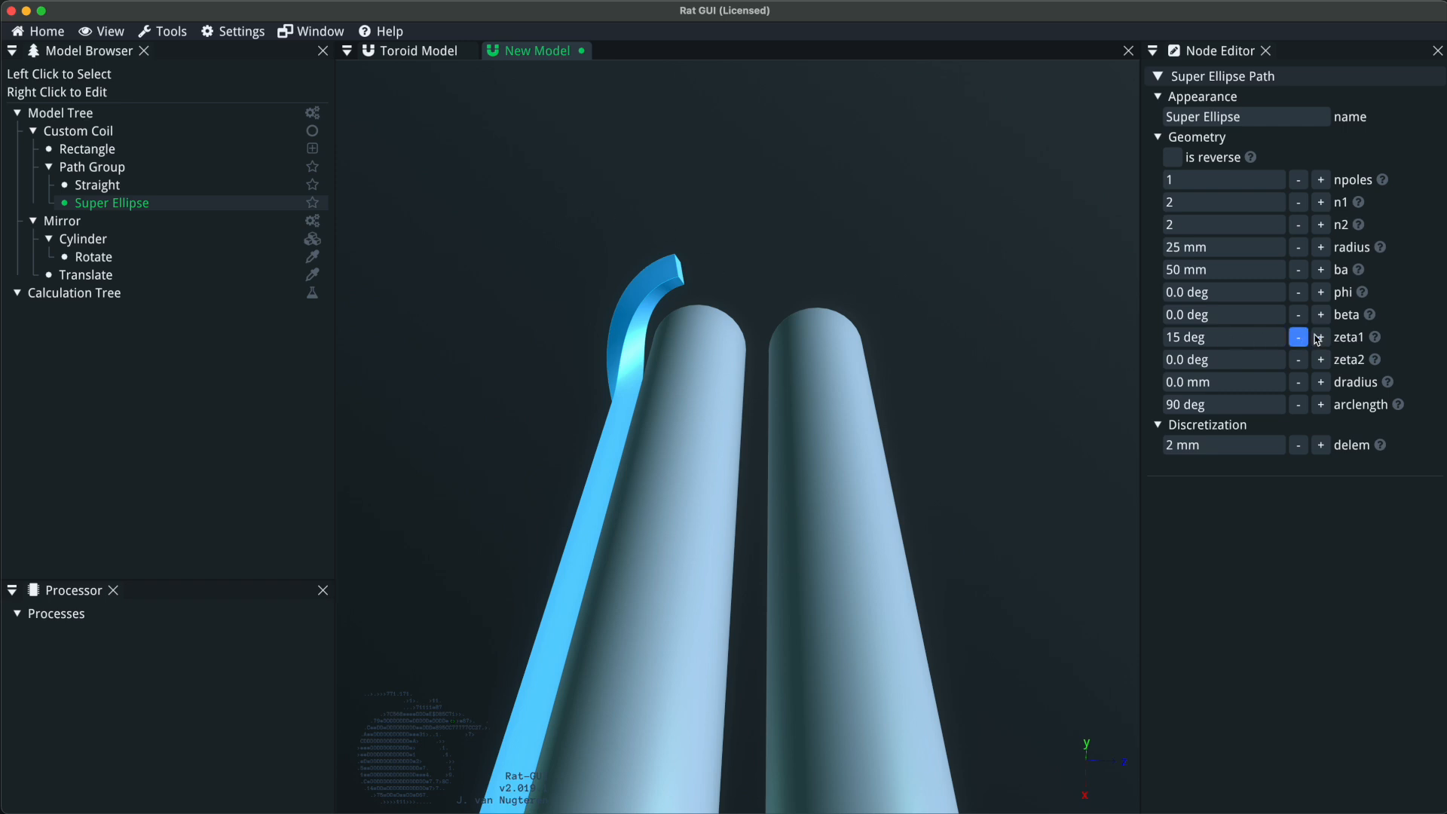
Increase the super ellipse's zeta2 angle to 37 deg while viewing the nose of the coil end.
mouse_move(1374, 339)
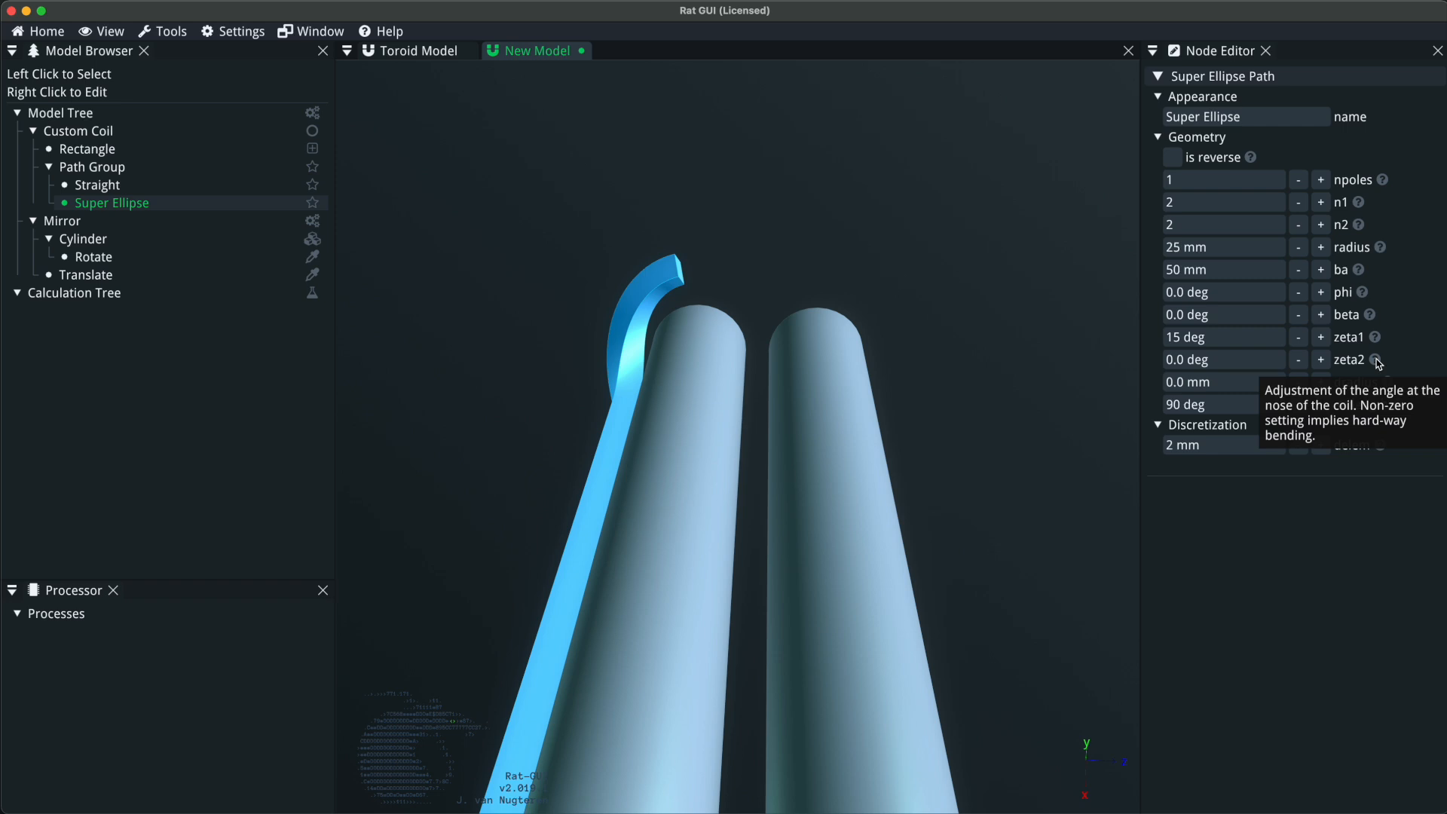
left_click(1323, 360)
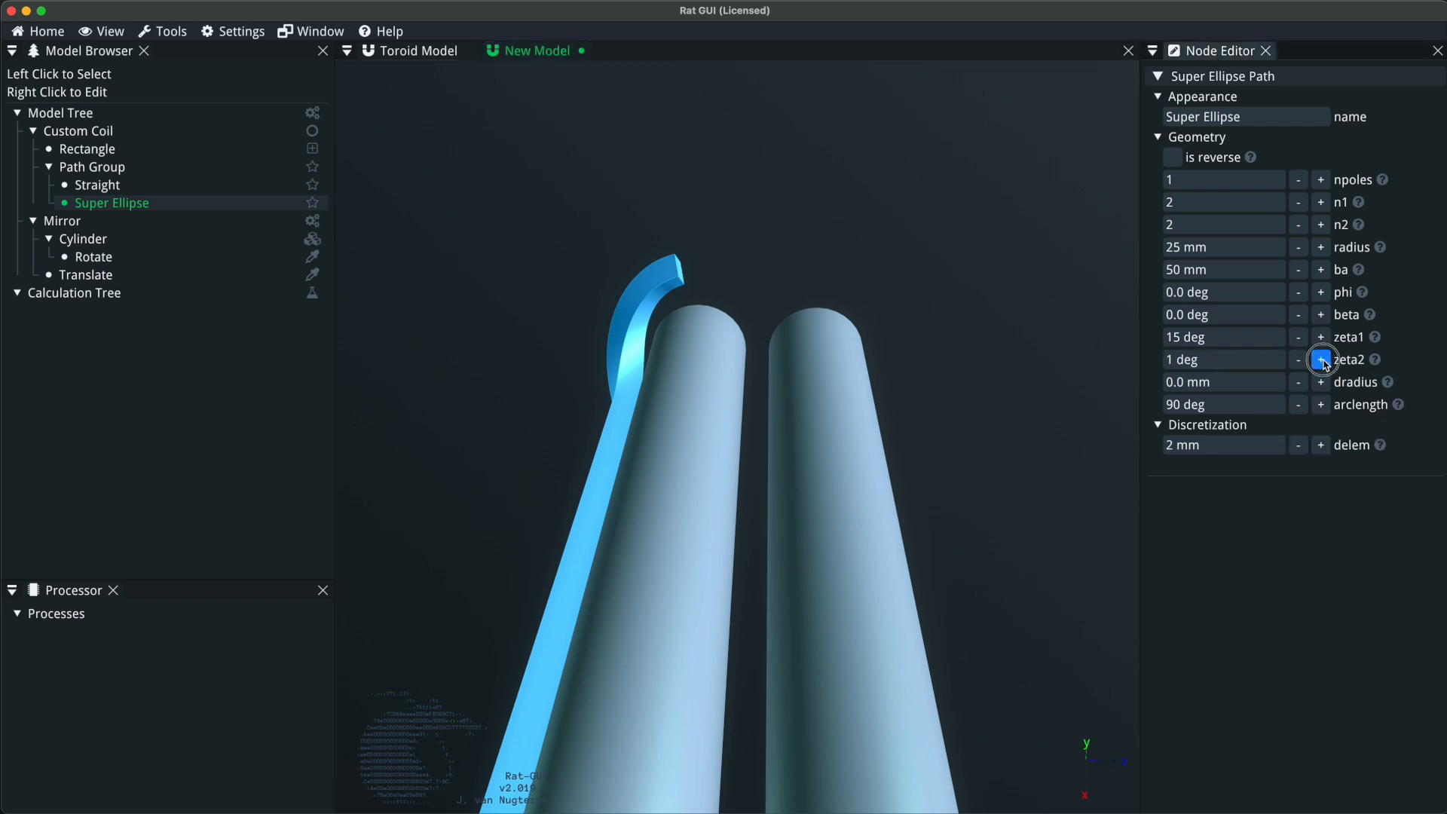
left_click(1323, 360)
left_click(1323, 361)
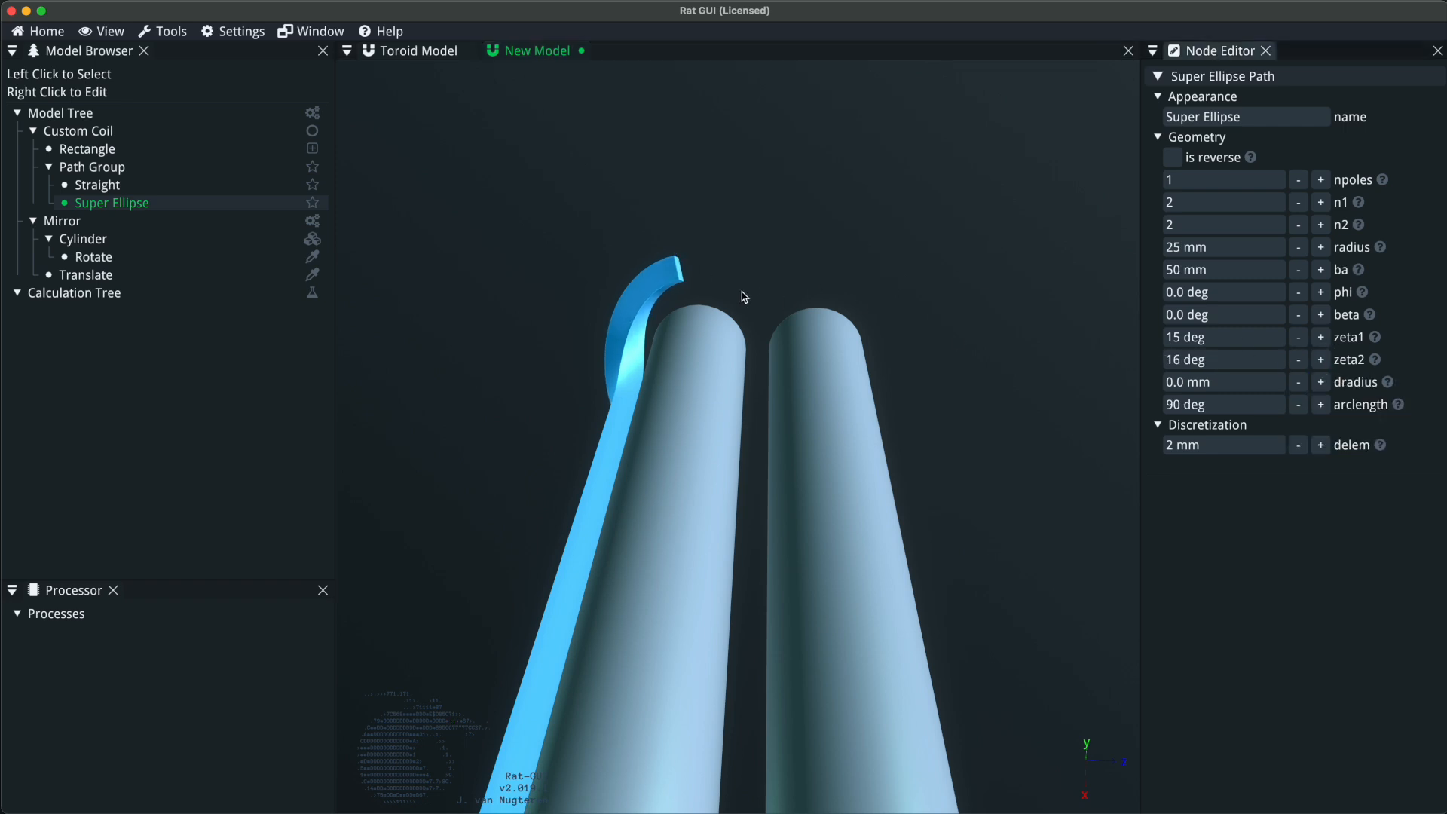
left_click_drag(635, 390, 727, 596)
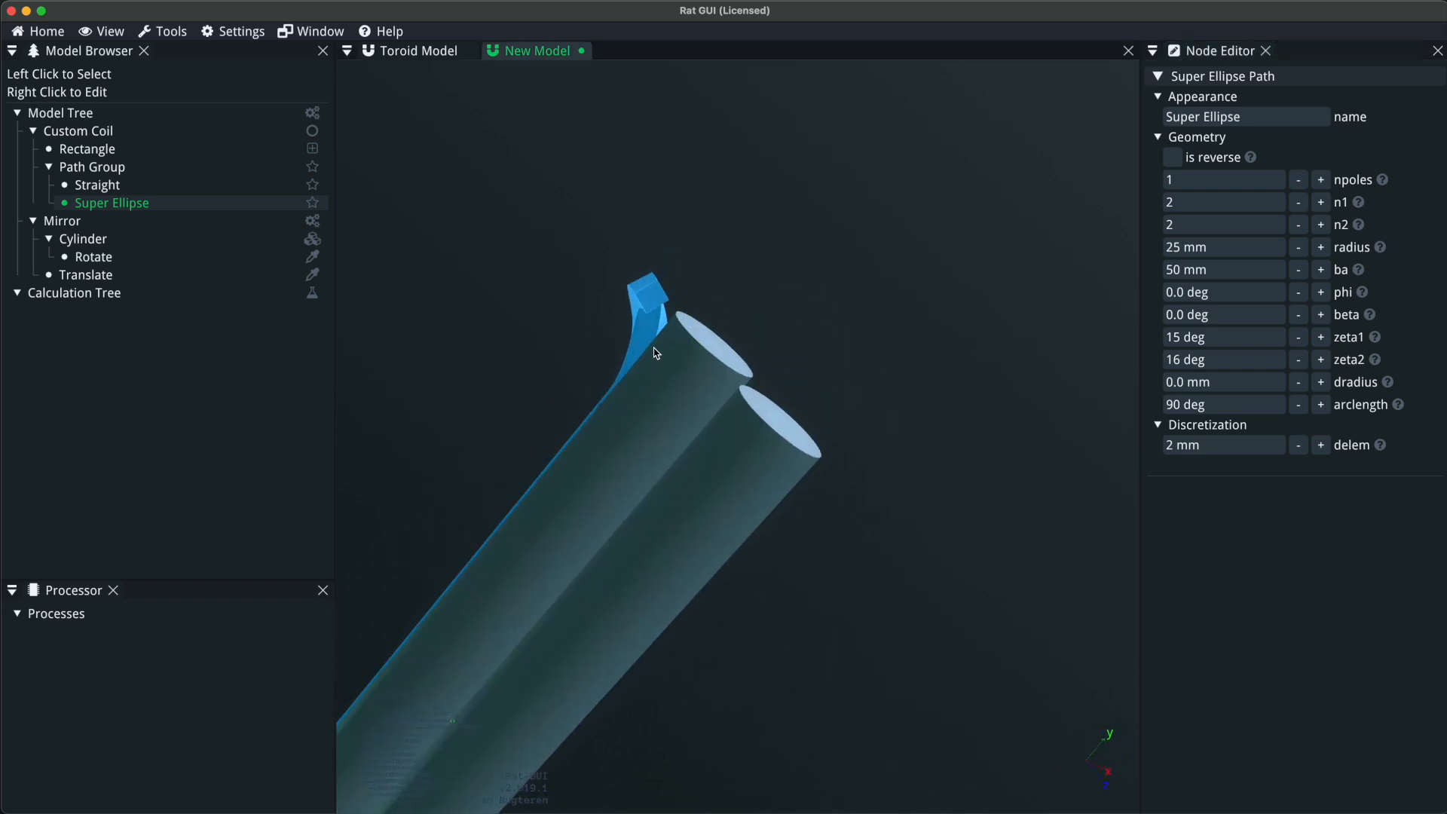
left_click(1322, 360)
left_click(1322, 361)
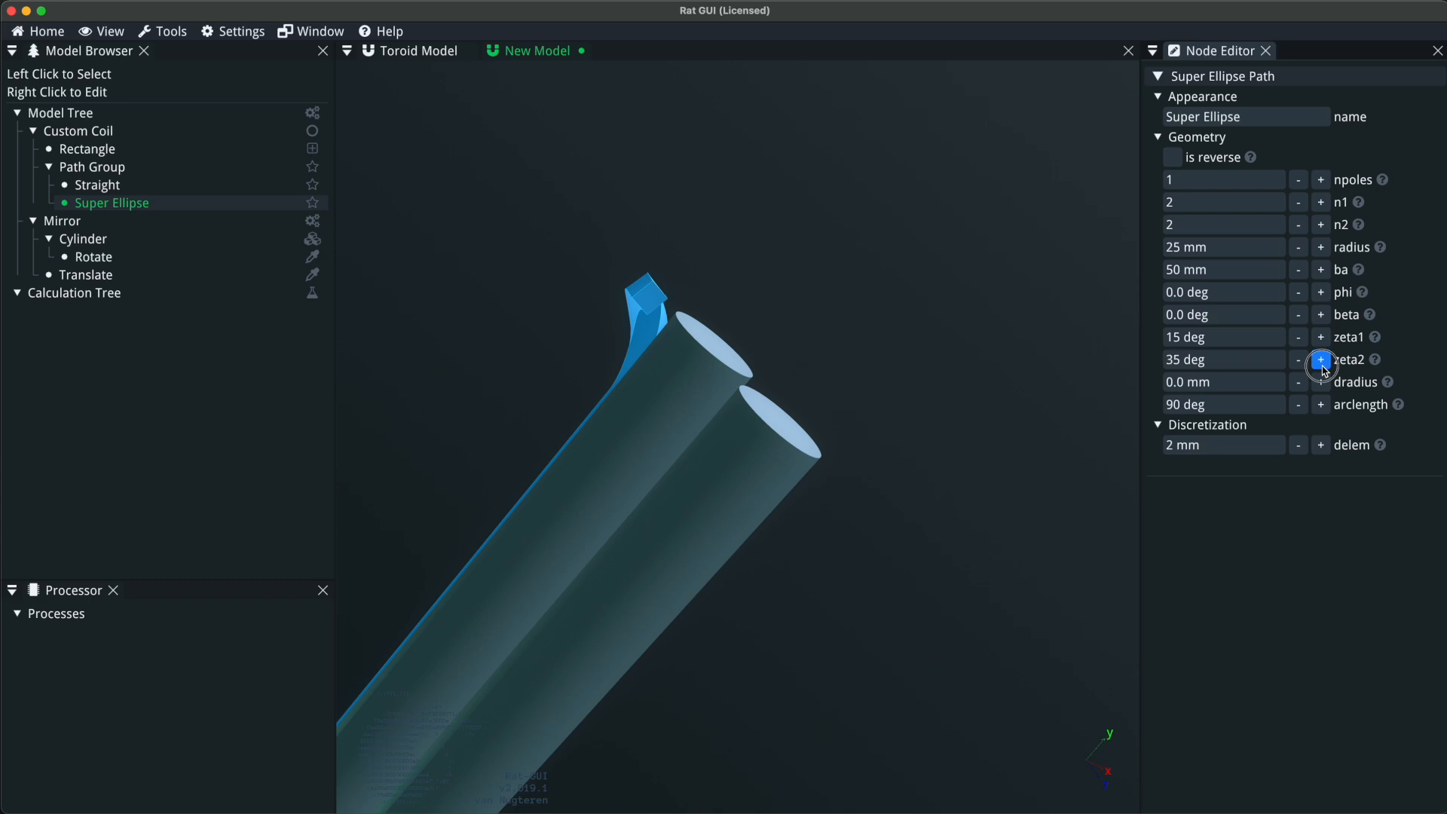
left_click(1322, 361)
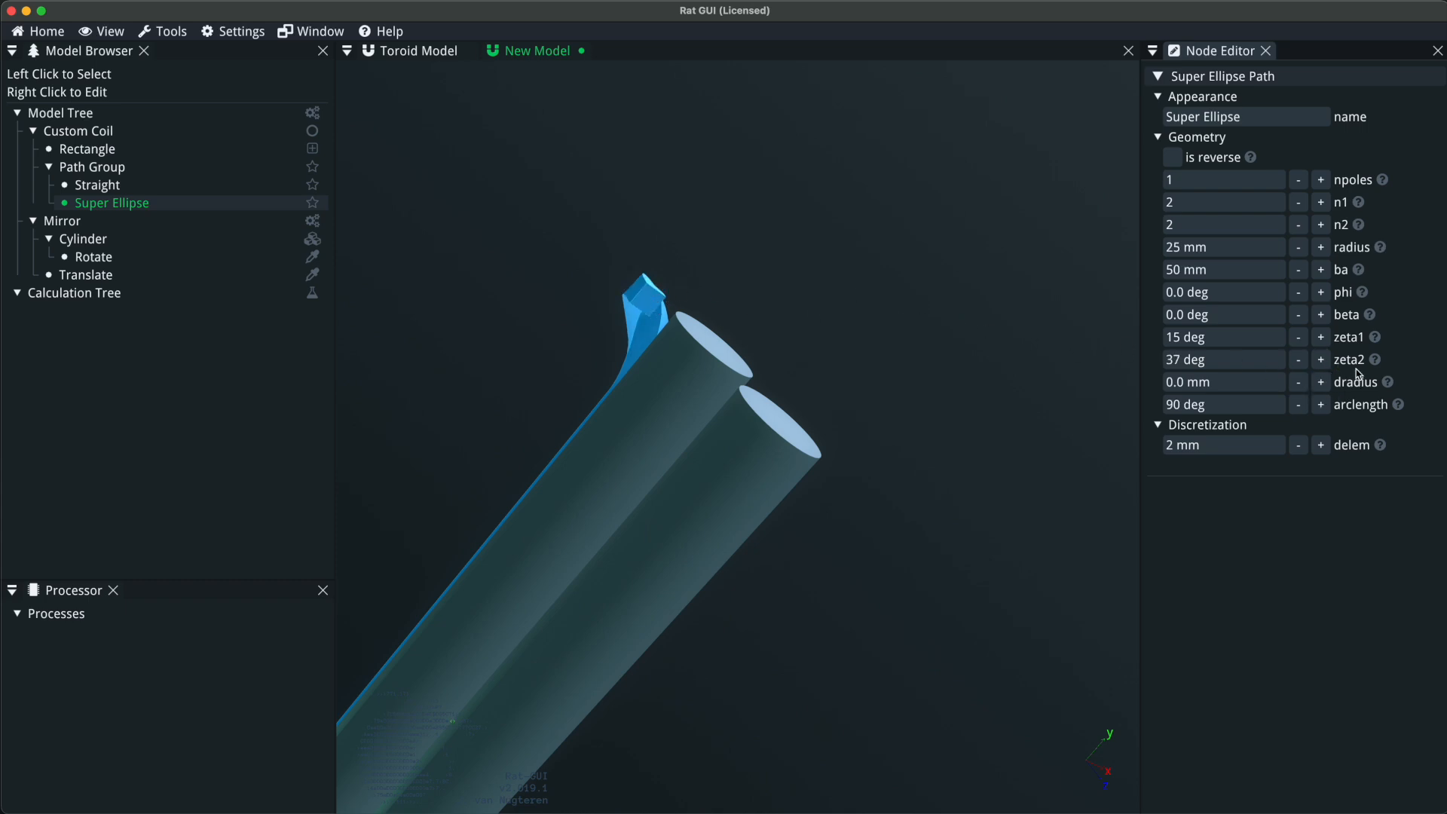
Reset the super ellipse's zeta2 angle to 0 deg.
left_click(1208, 362)
type("0")
key("Return")
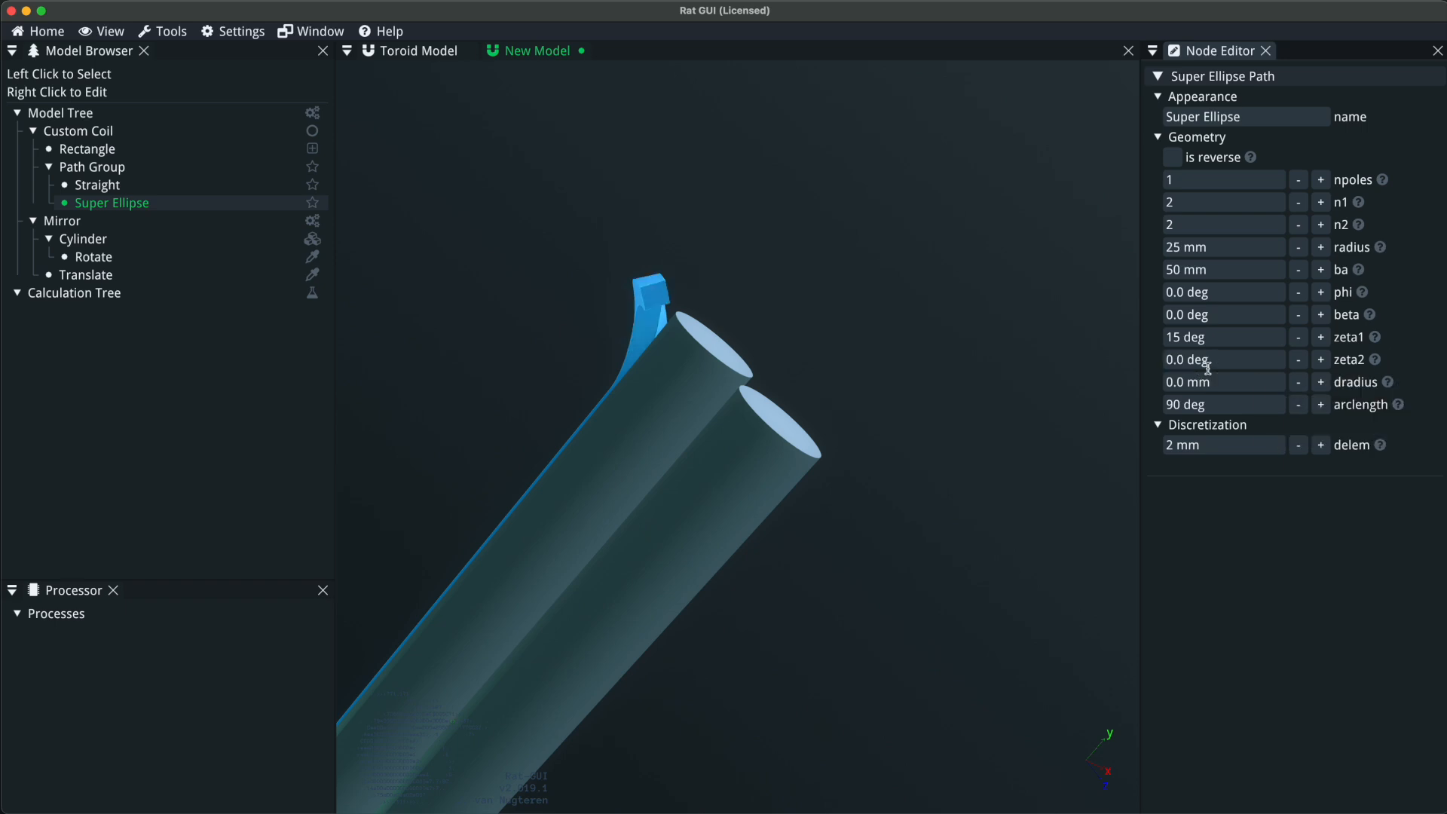
Increase the super ellipse's dradius to 13 mm and inspect how the coil end lifts off the cylinder.
mouse_move(1394, 388)
left_click(1321, 383)
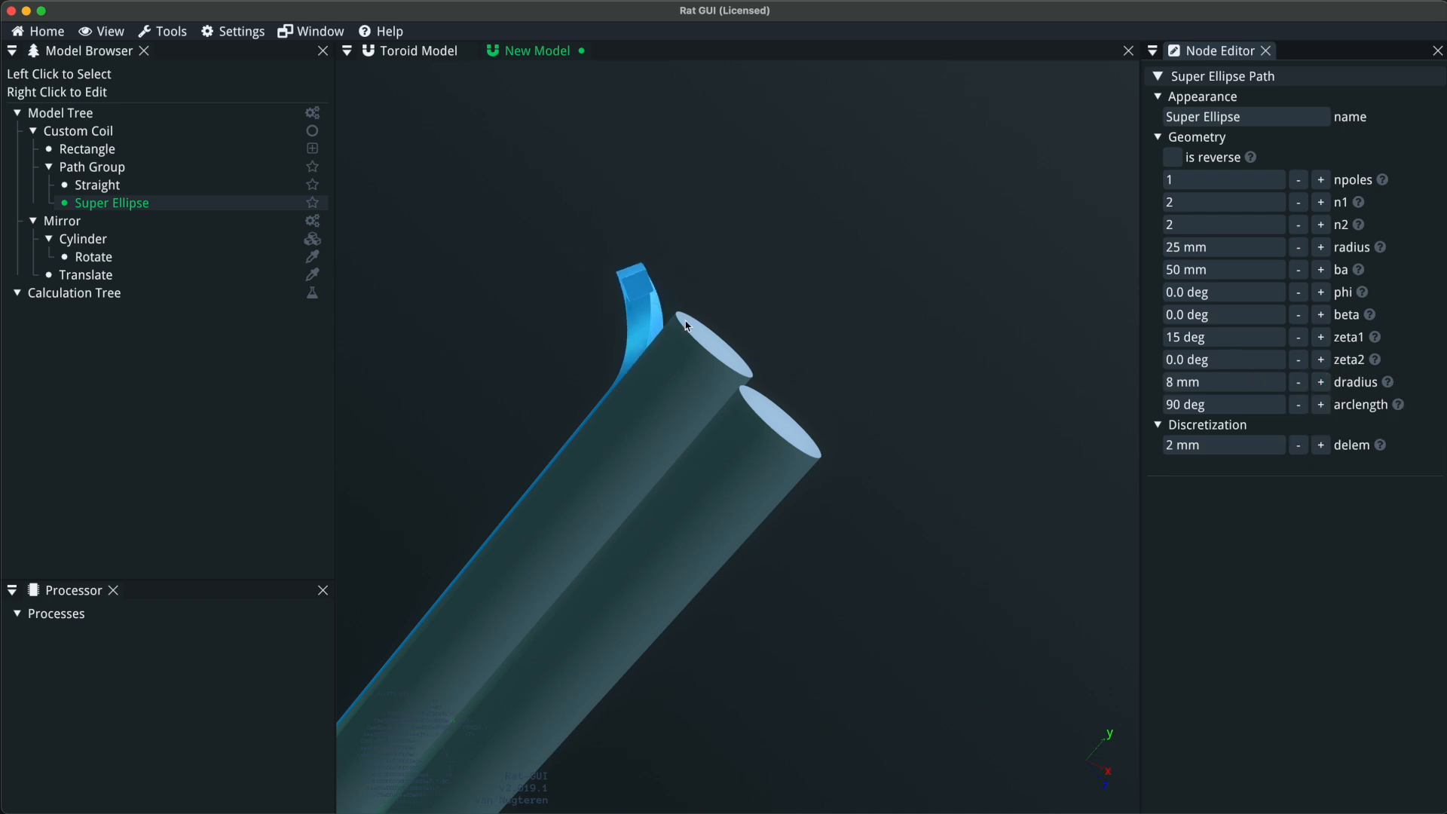
left_click(1322, 383)
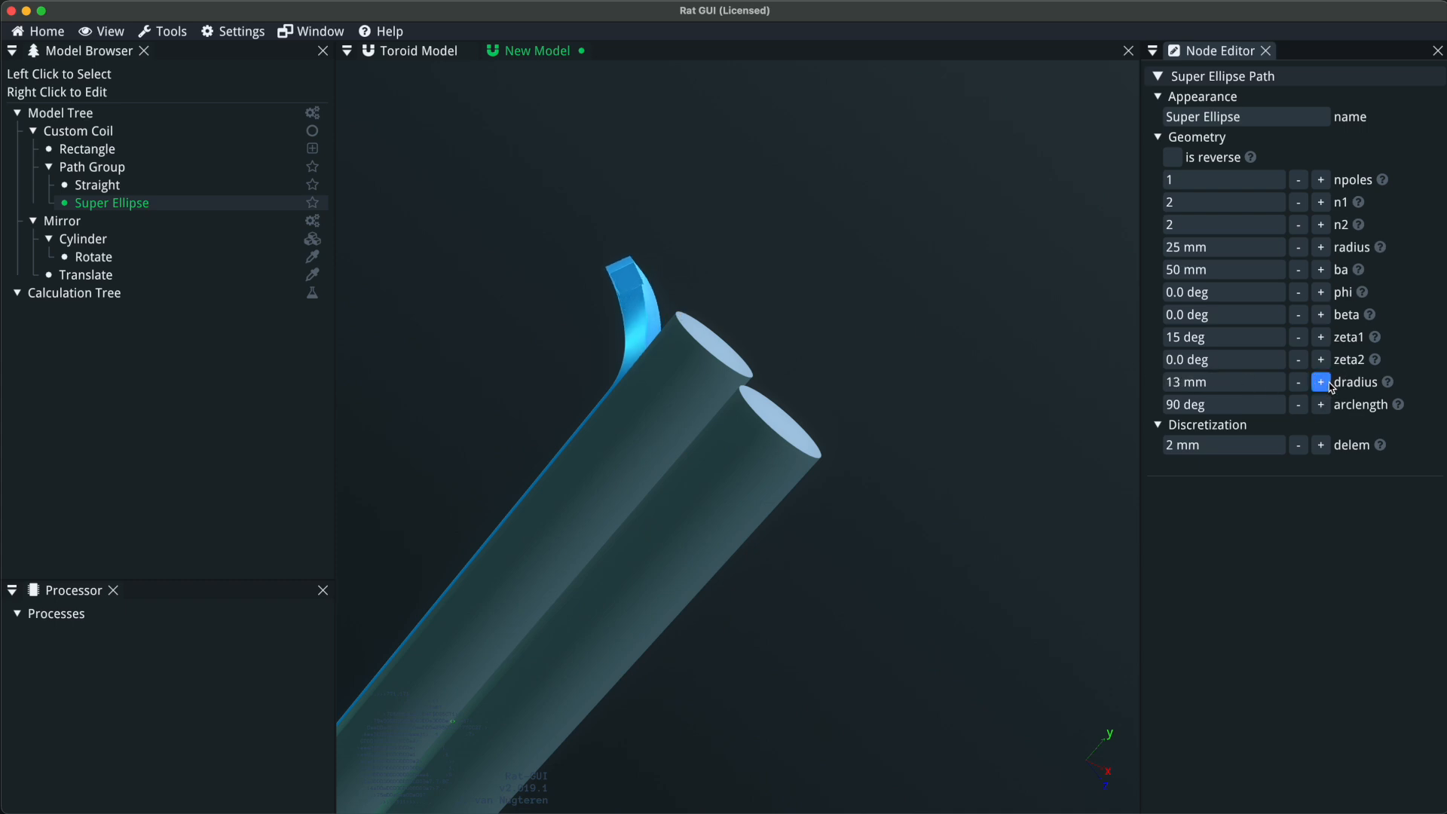
left_click_drag(930, 395, 776, 330)
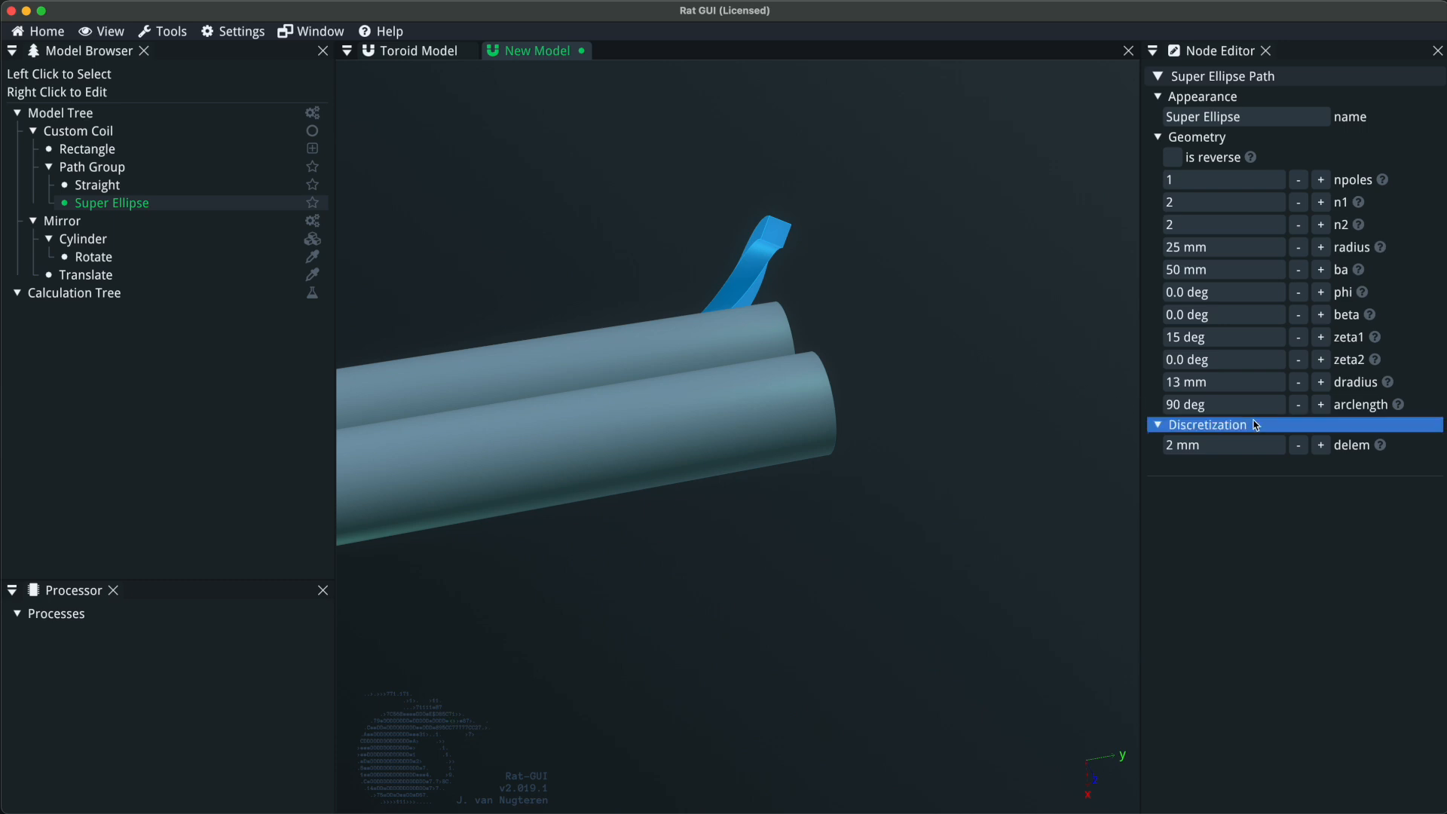
left_click_drag(702, 526, 705, 358)
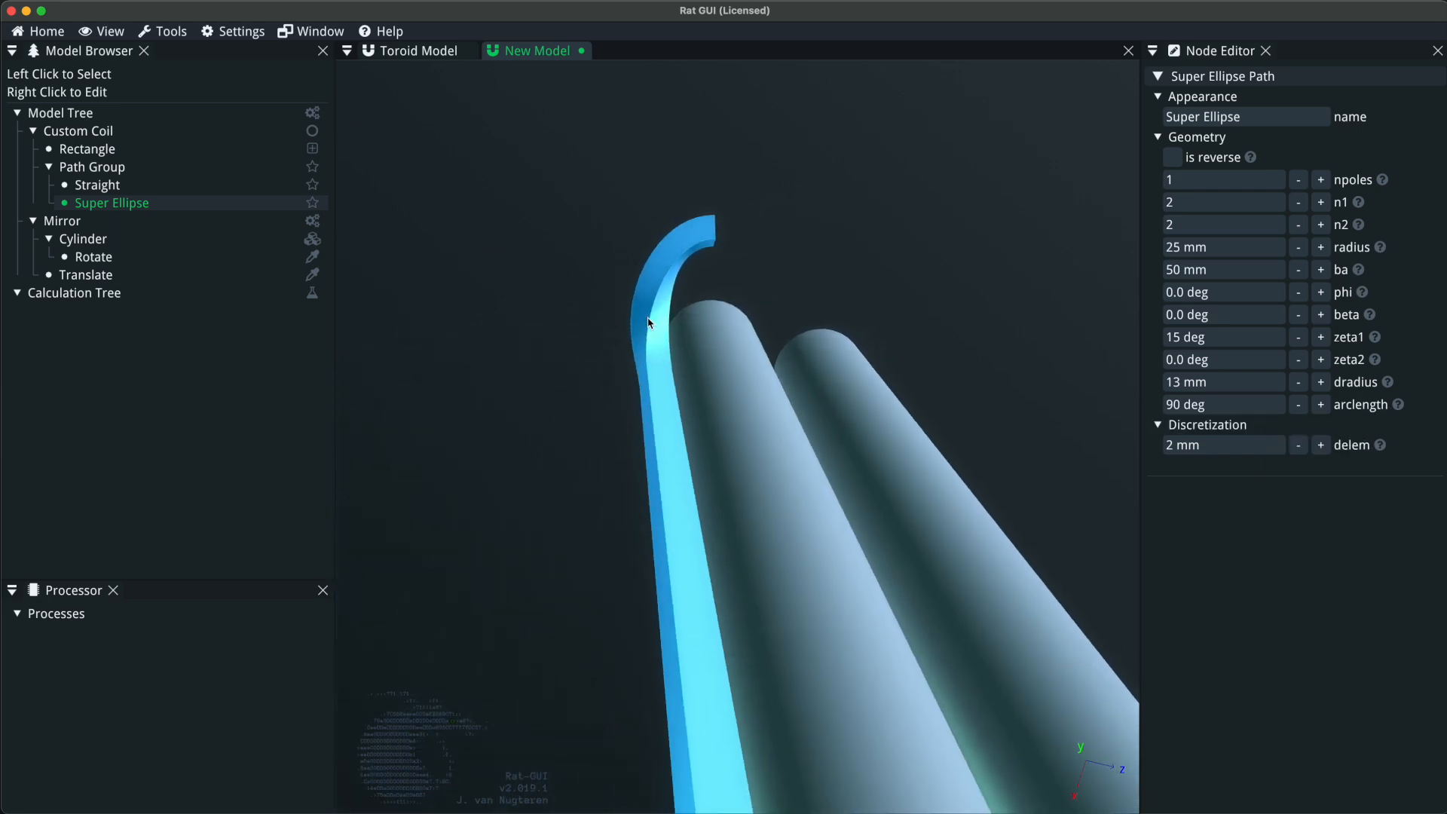
Reset the super ellipse's zeta1 angle to 0 deg and inspect the coil end.
left_click(1225, 336)
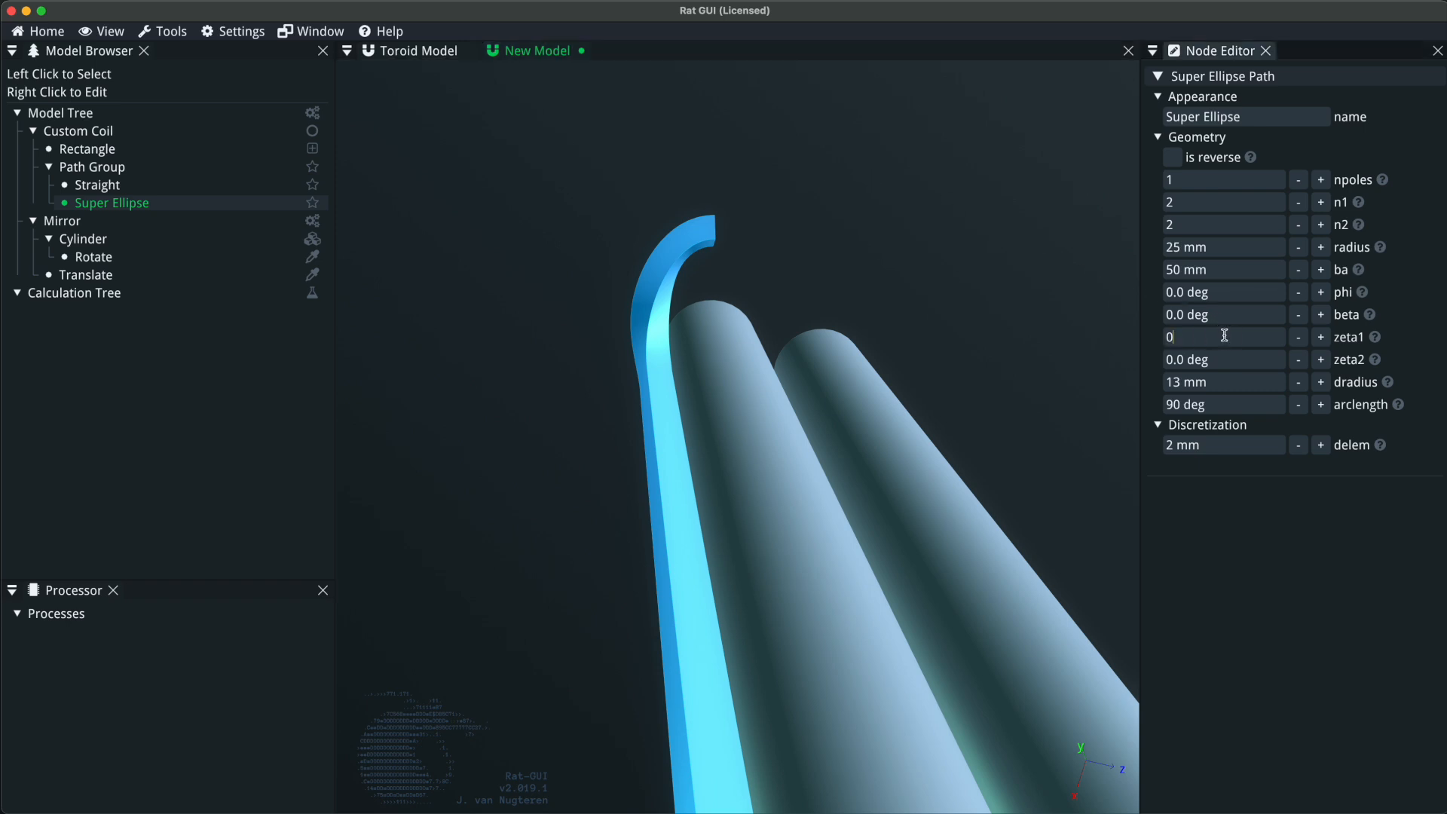
type("0")
key("Return")
left_click_drag(899, 376, 1113, 321)
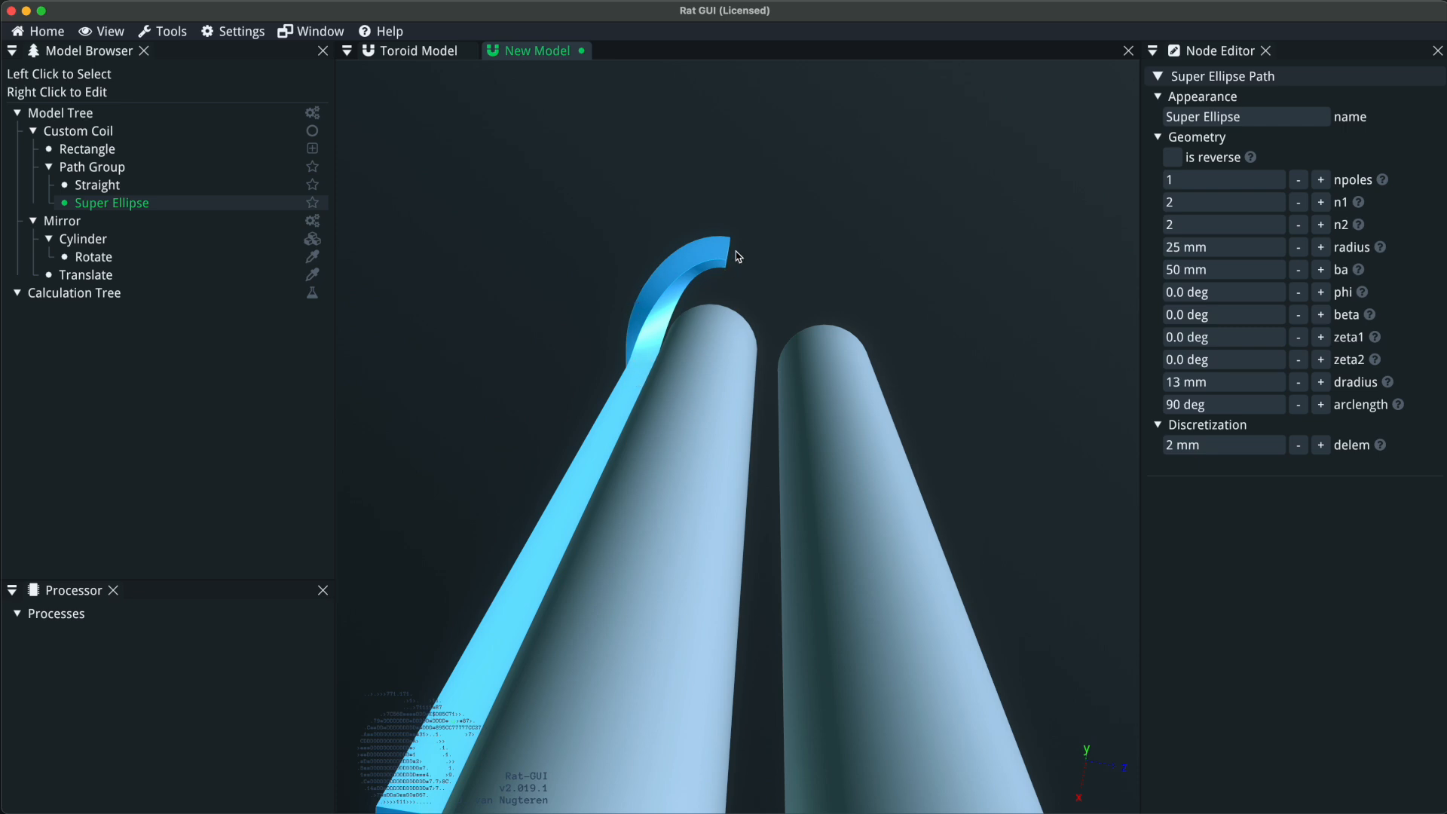
Try arc lengths of 110 deg and 80 deg on the super ellipse.
left_click(1248, 407)
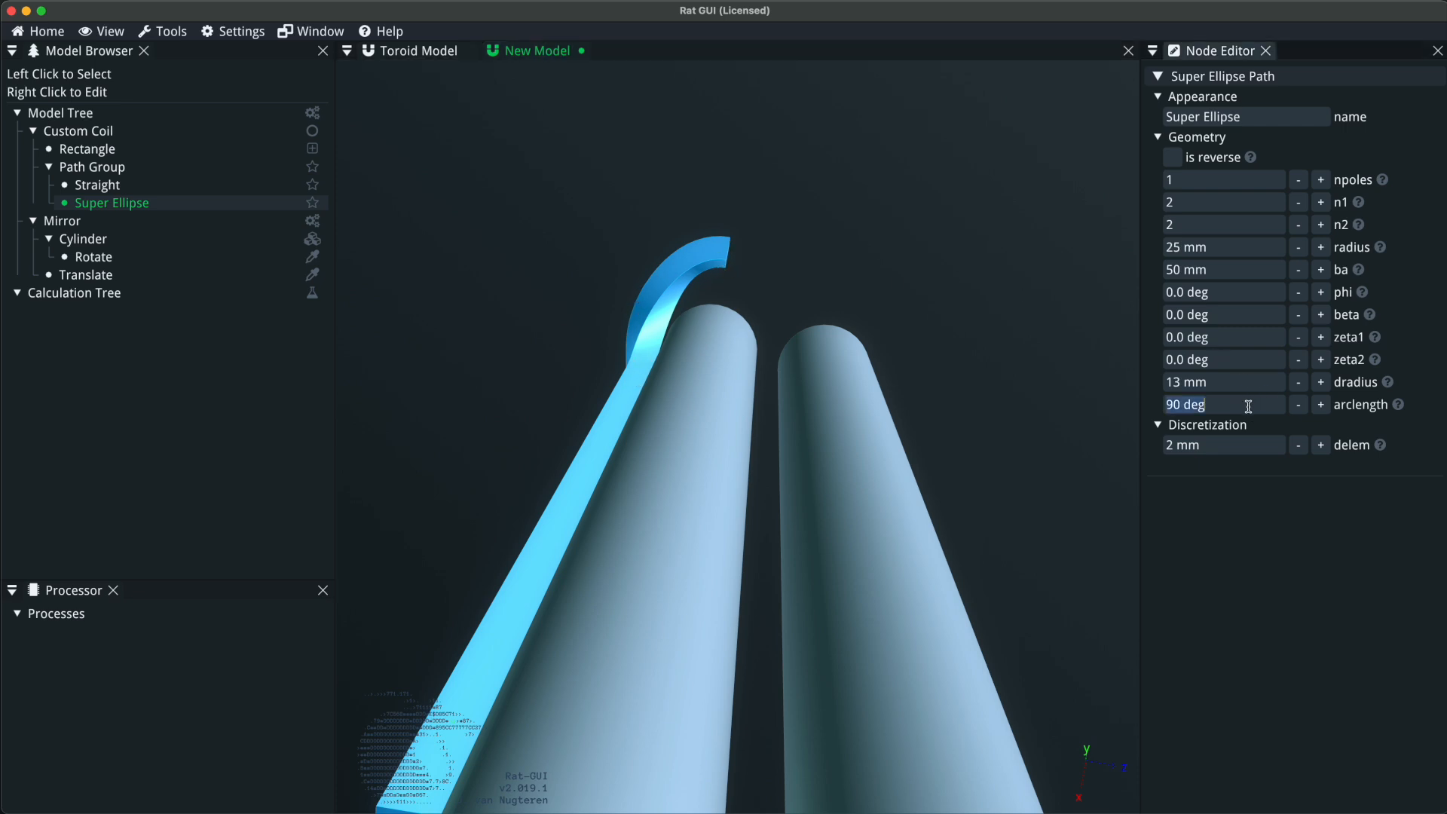
type("110")
key("Return")
left_click(1249, 407)
type("80")
key("Return")
Set the super ellipse's arc length to 70 deg and inspect the shortened coil end.
left_click(1248, 407)
type("70")
key("Return")
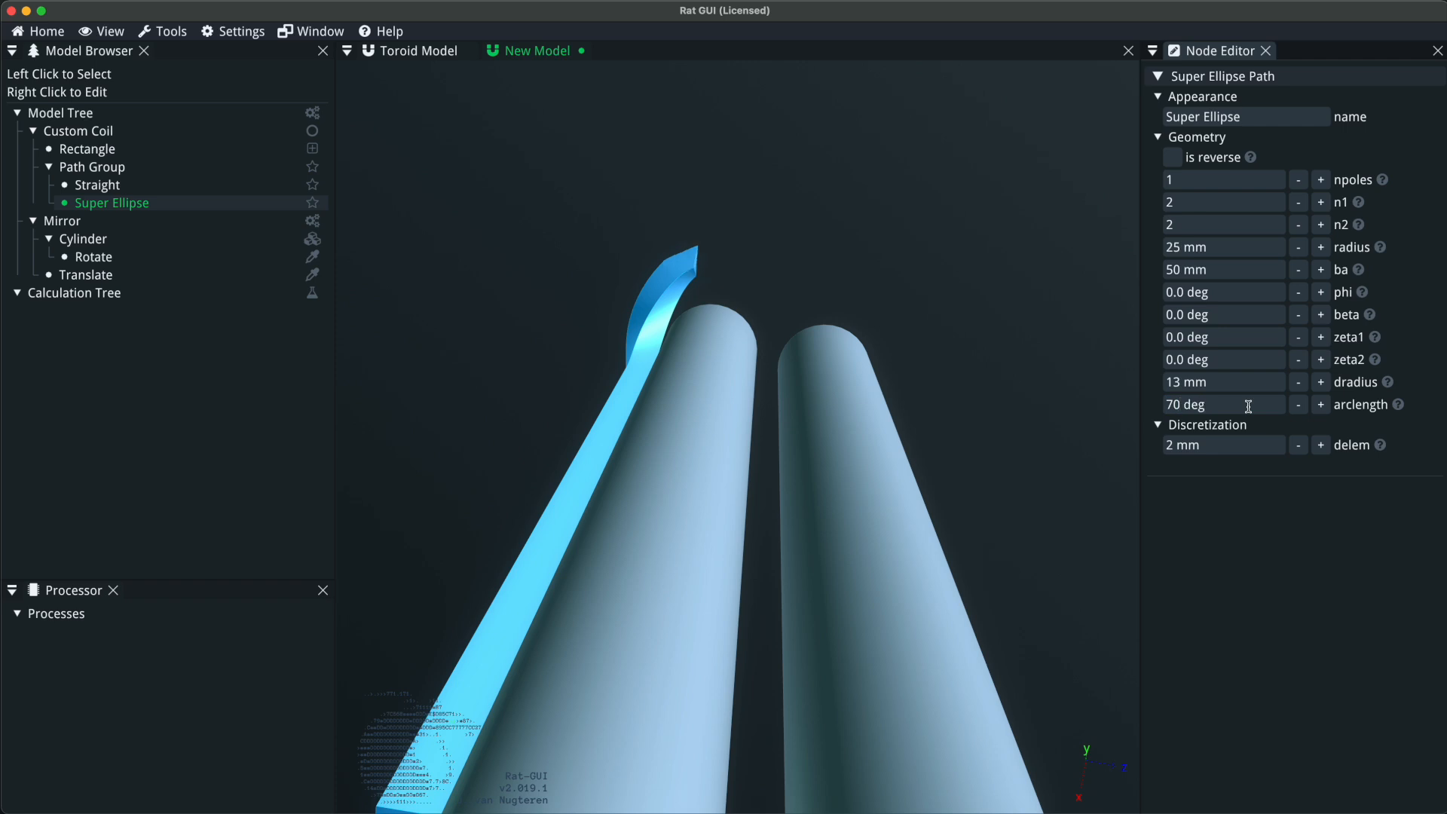
left_click_drag(736, 513, 483, 521)
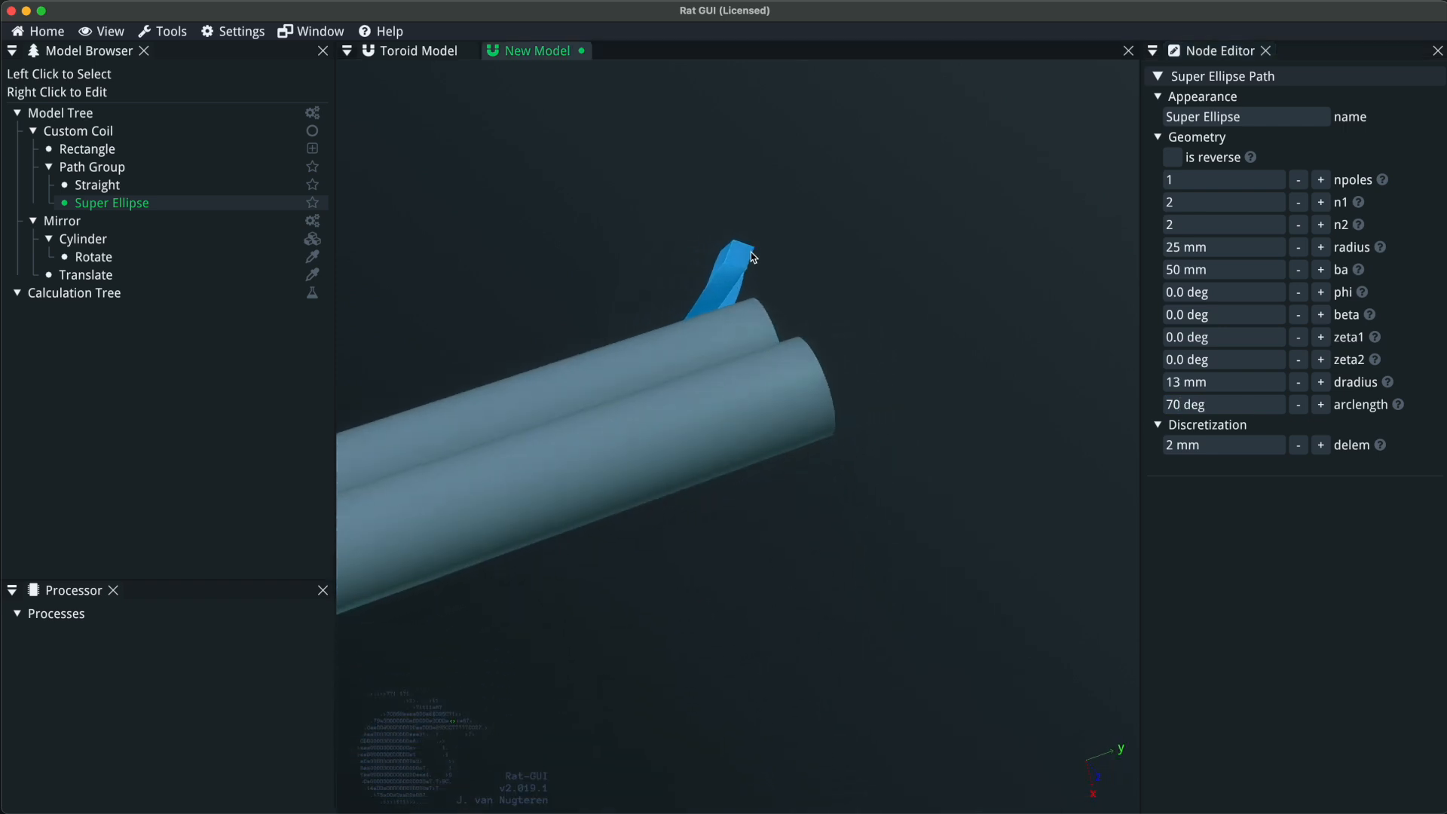
scroll(742, 261, "up", 4)
mouse_move(1400, 407)
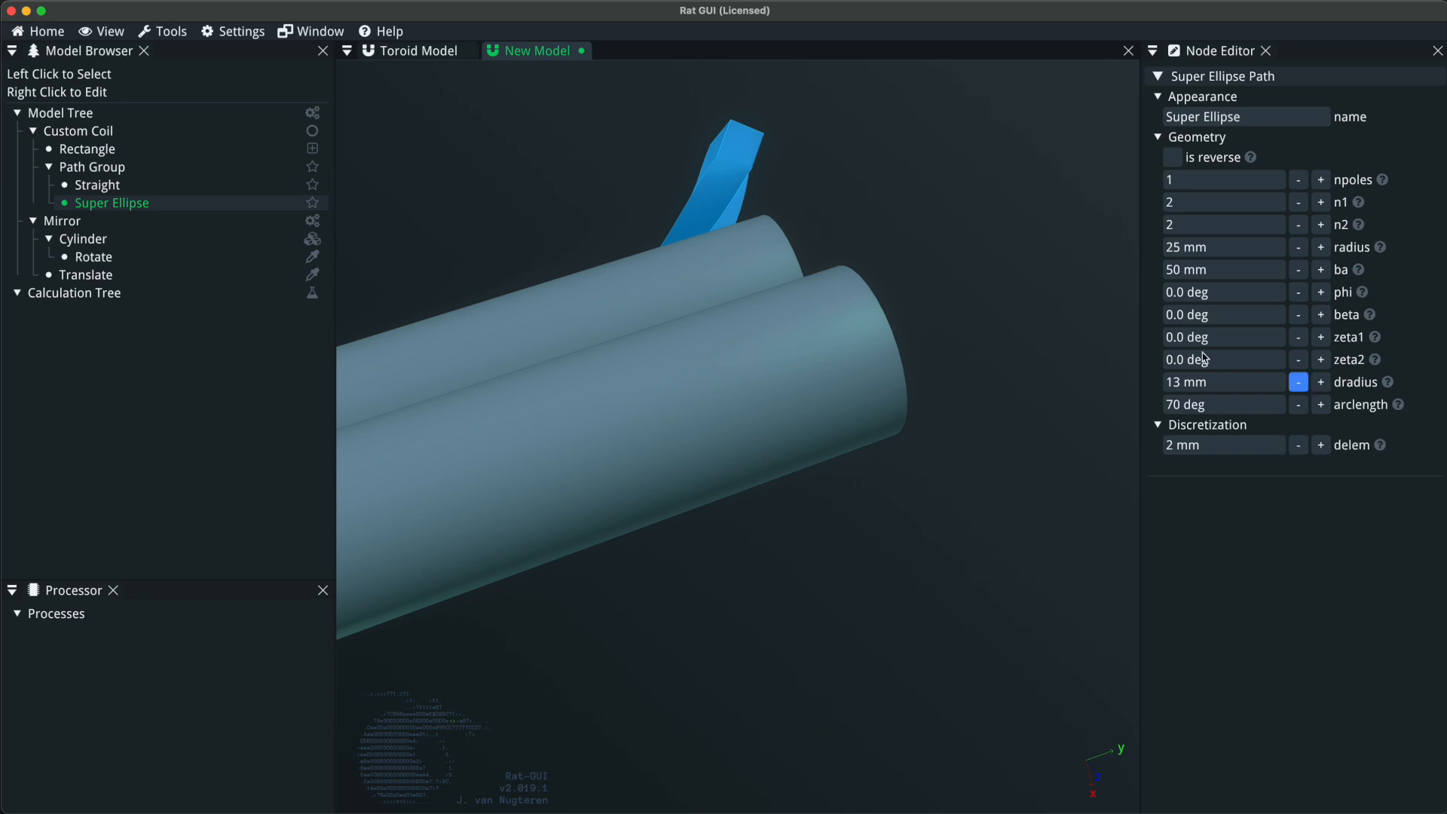
Turn on the mesh display for the model and examine the mesh near the coil end up close.
left_click(102, 31)
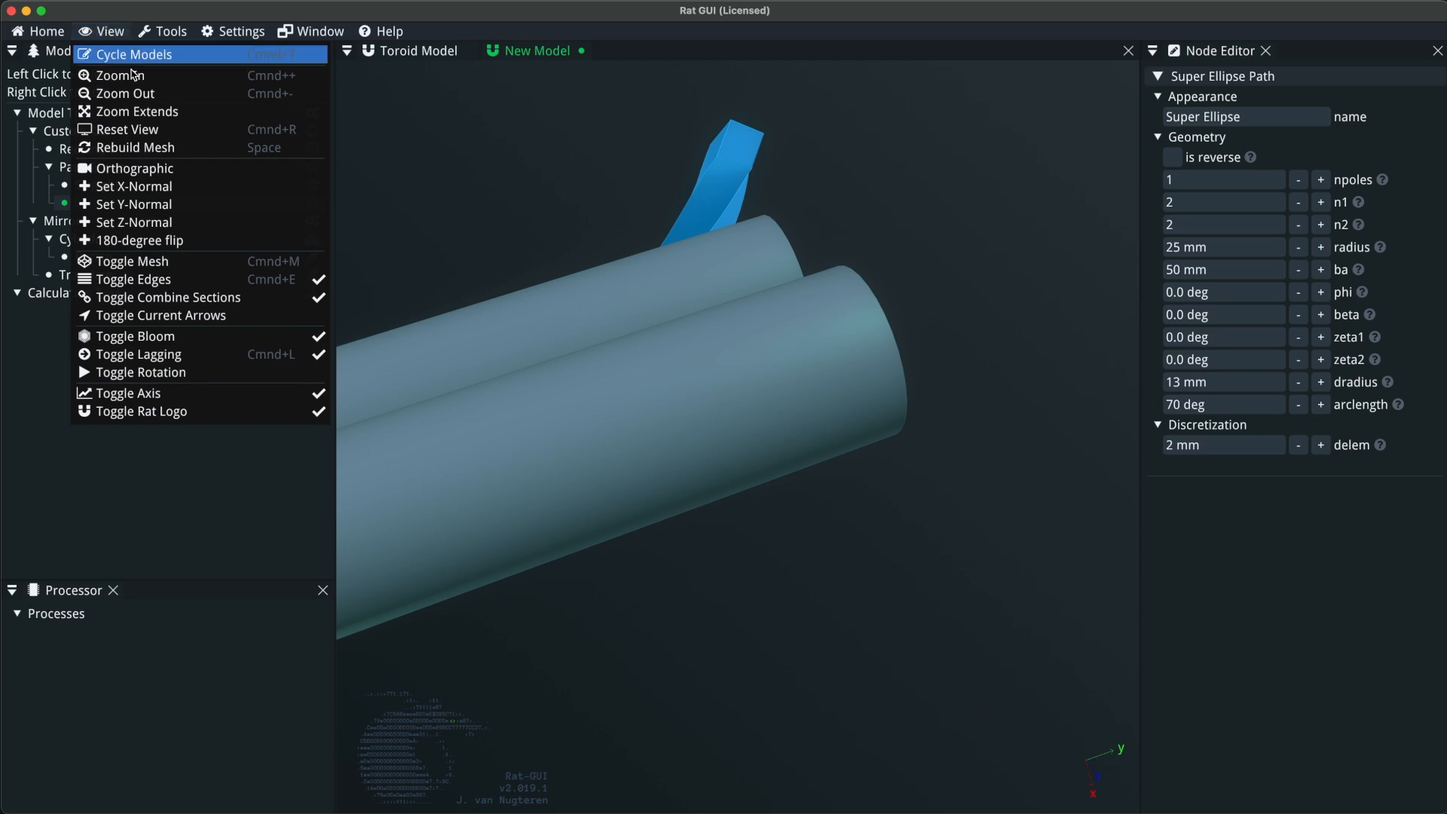
left_click(166, 264)
scroll(768, 83, "up", 3)
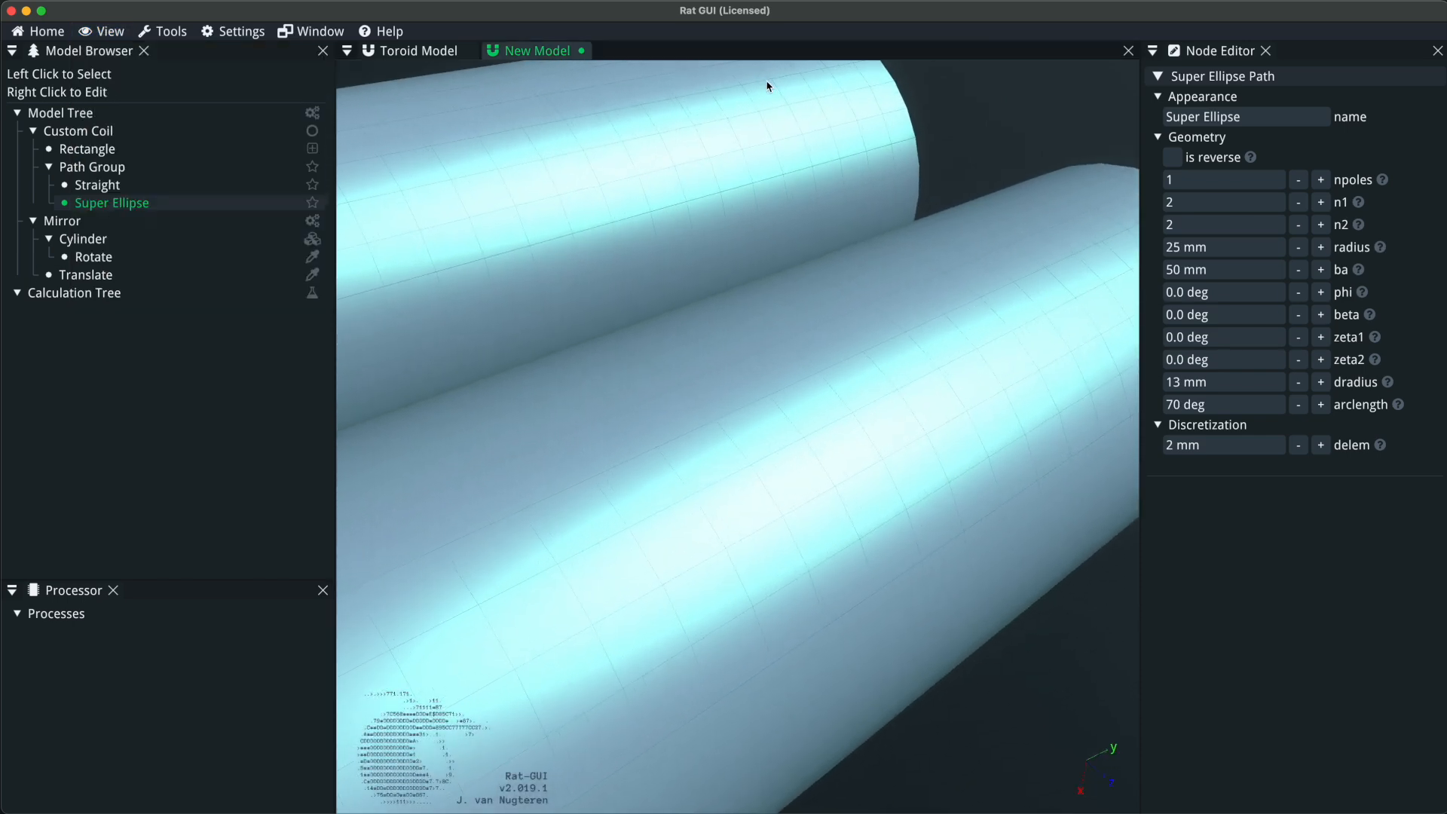
Delete the Mirror group with its cylinders from the model so only the custom coil is left.
left_click_drag(769, 83, 784, 621)
scroll(789, 573, "up", 5)
right_click_drag(751, 538, 726, 278)
left_click_drag(724, 283, 733, 333)
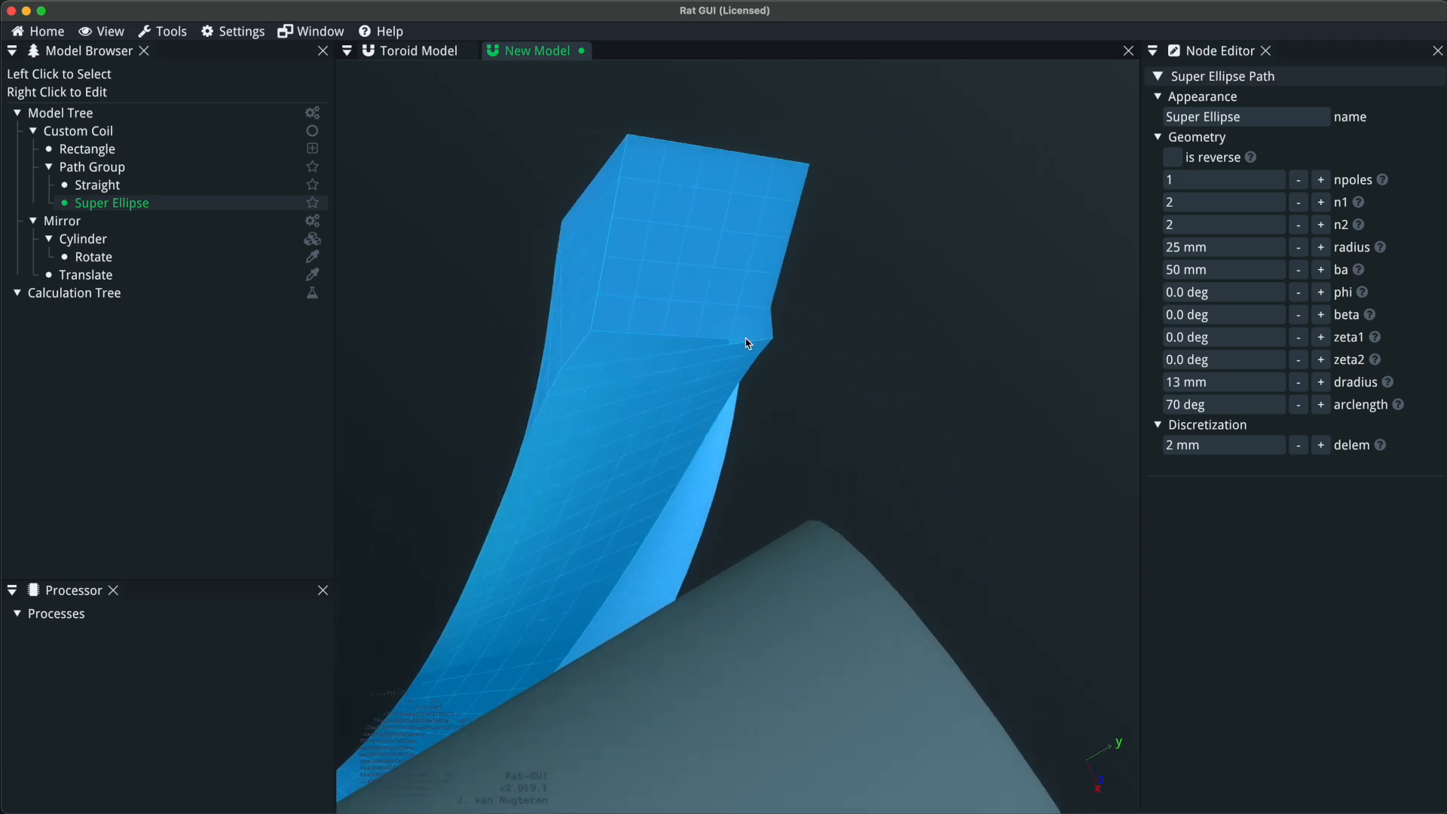
left_click_drag(786, 348, 645, 216)
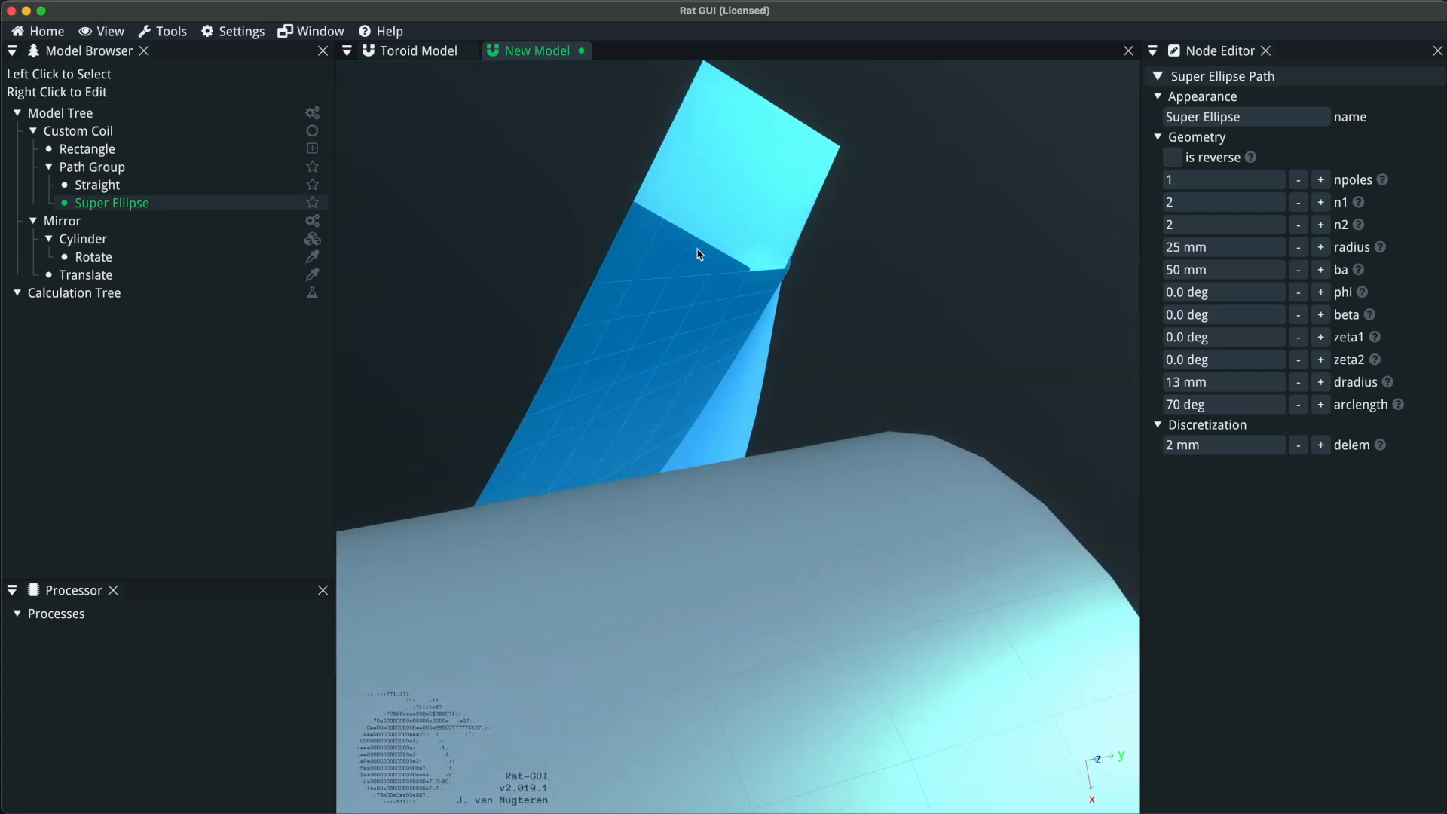
left_click(91, 223)
key("Delete")
left_click_drag(422, 313, 581, 398)
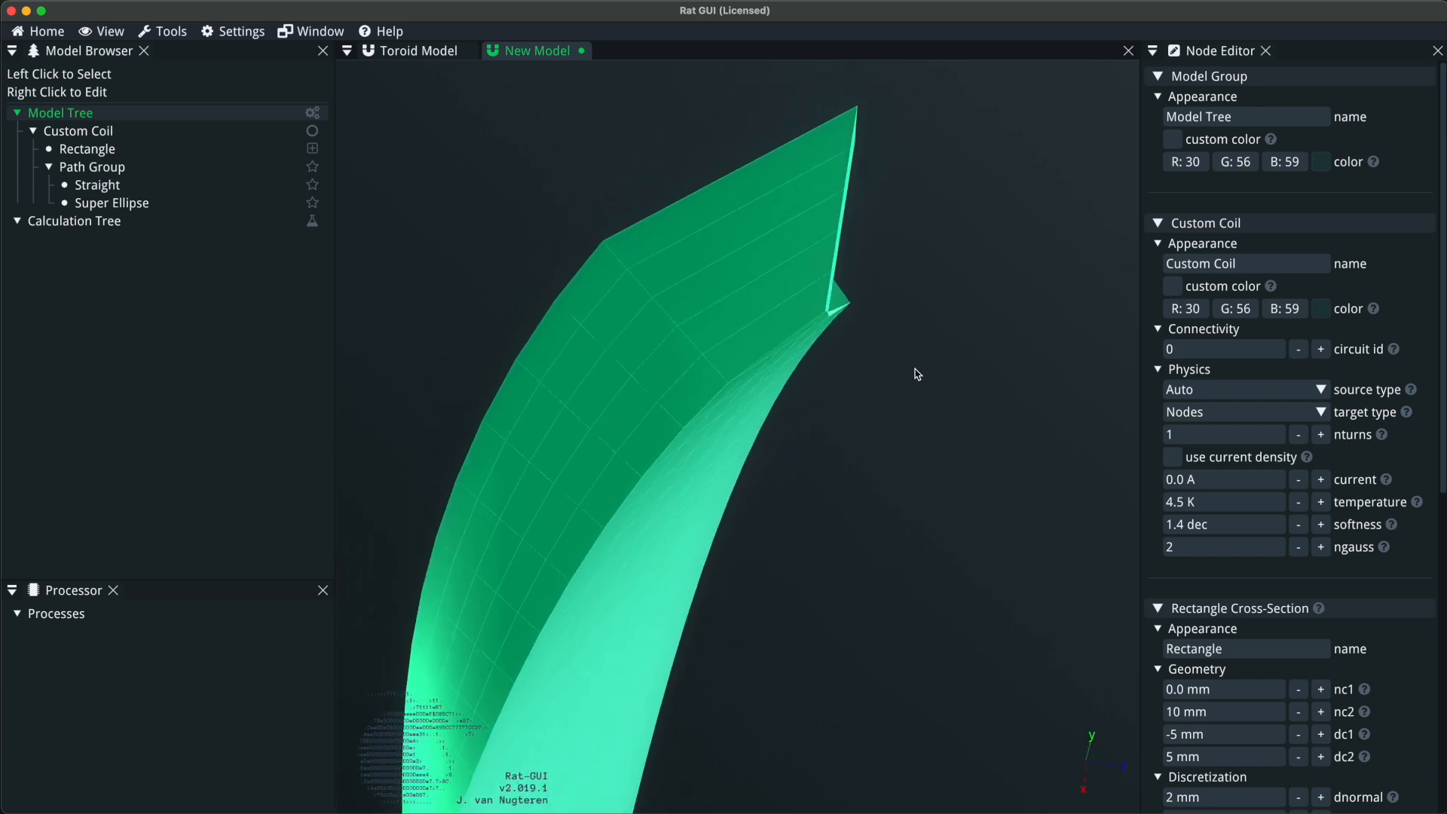
Set the super ellipse's arc length to 80 deg and inspect the coil end's mesh from several angles.
left_click(113, 203)
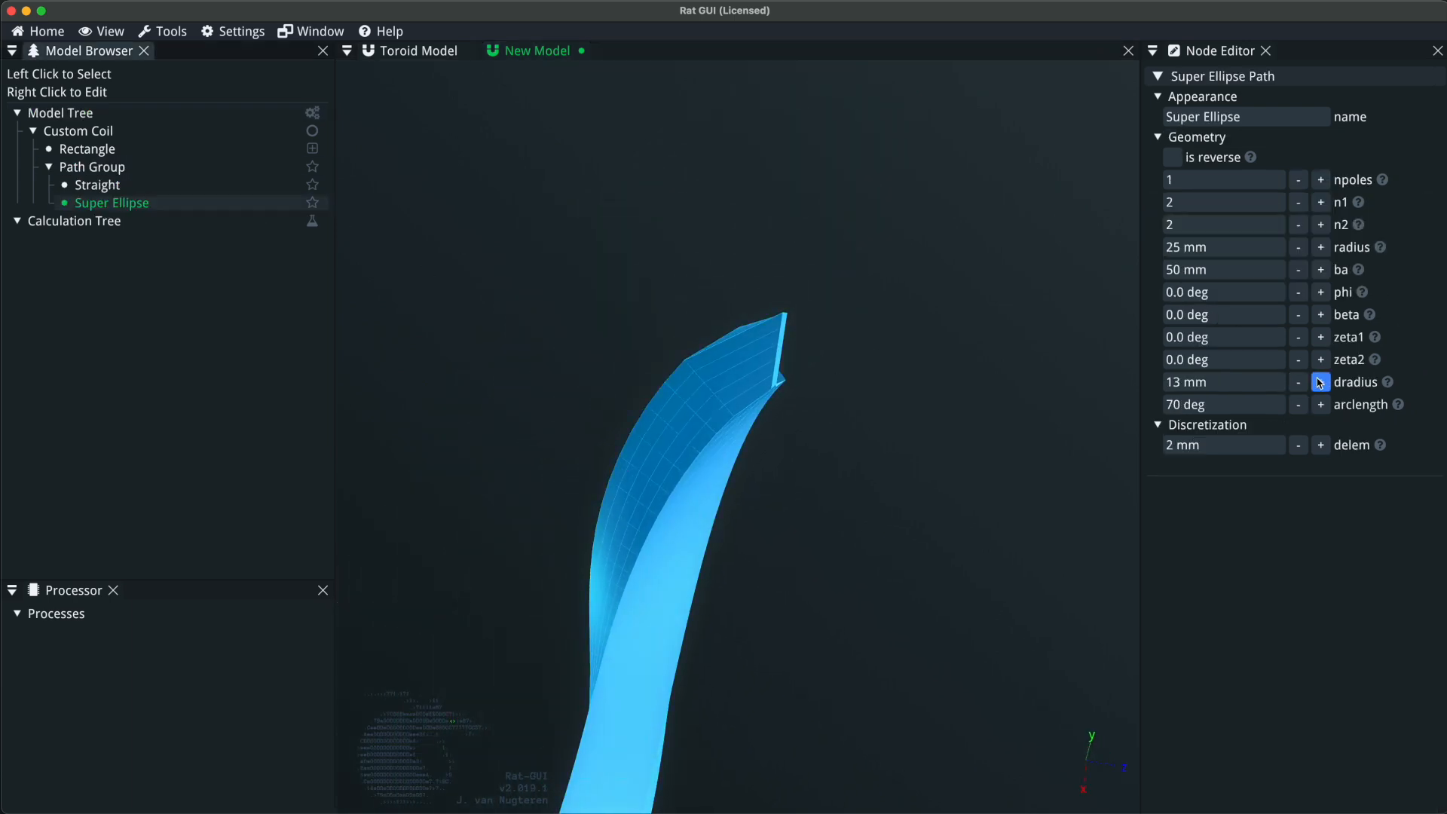
left_click(1272, 405)
type("80")
key("Return")
left_click_drag(746, 400, 649, 242)
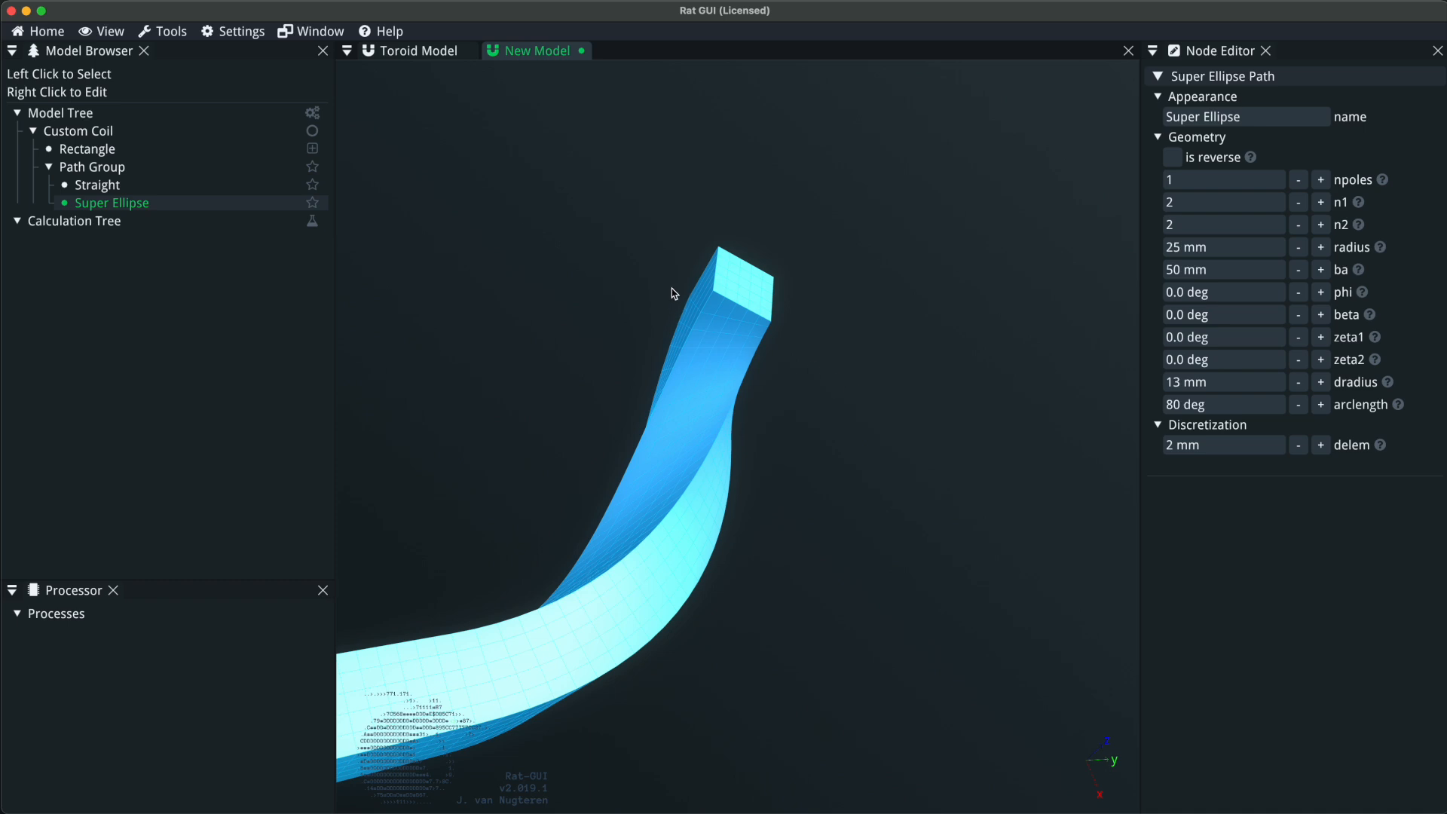
left_click_drag(698, 361, 615, 357)
scroll(781, 216, "up", 6)
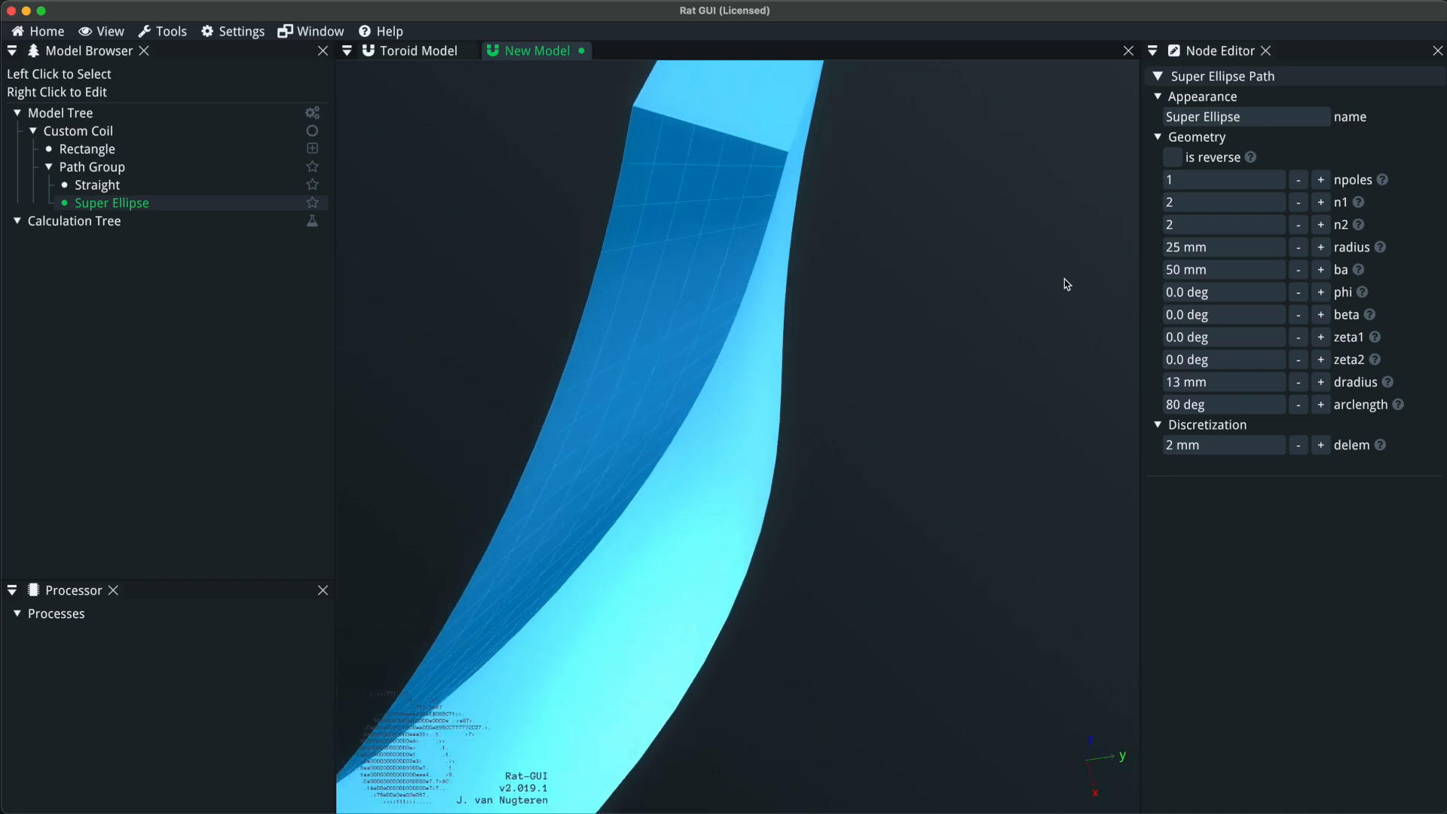
left_click_drag(872, 337, 812, 426)
scroll(812, 426, "down", 5)
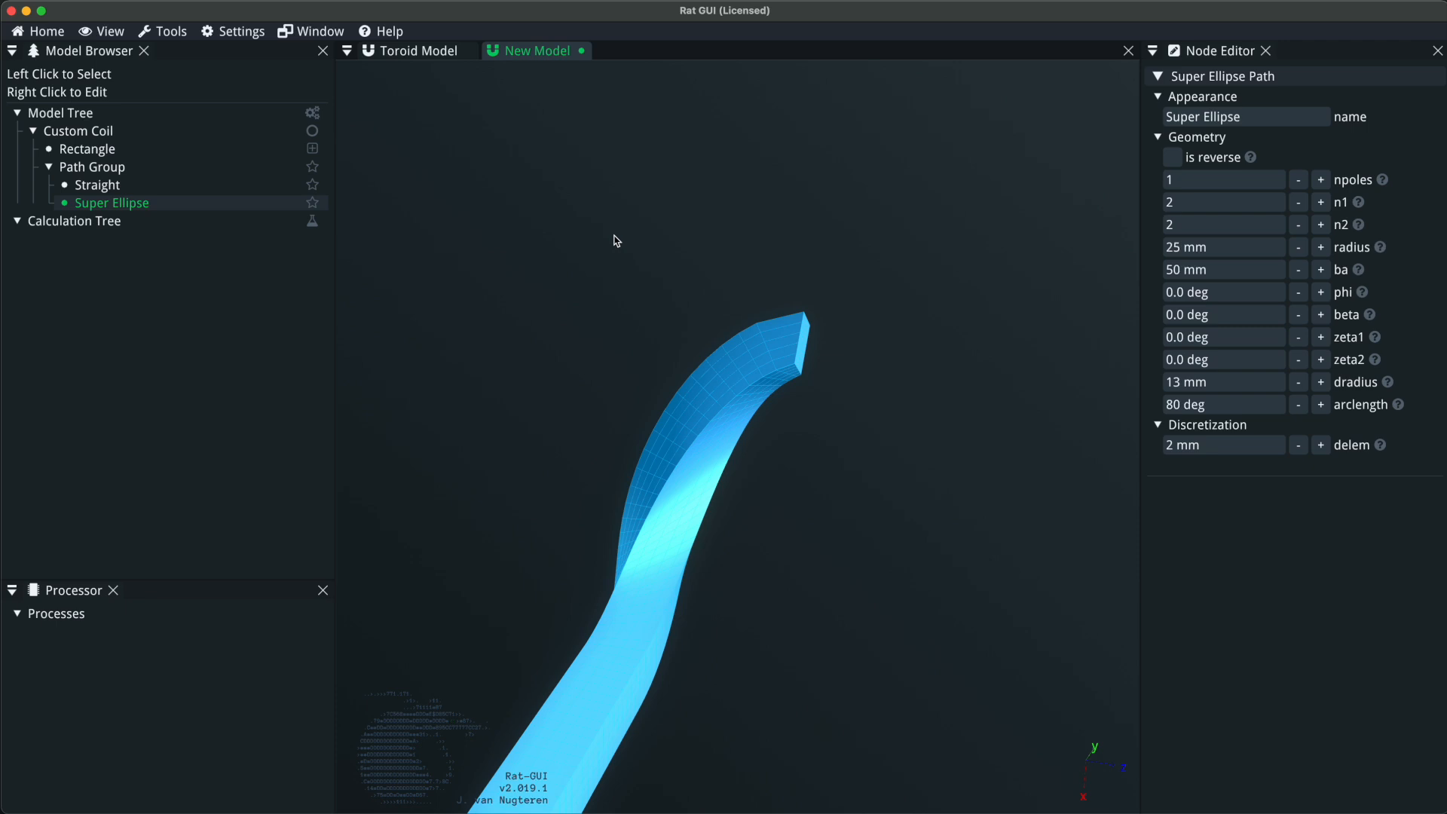
left_click_drag(619, 240, 618, 472)
scroll(882, 462, "down", 5)
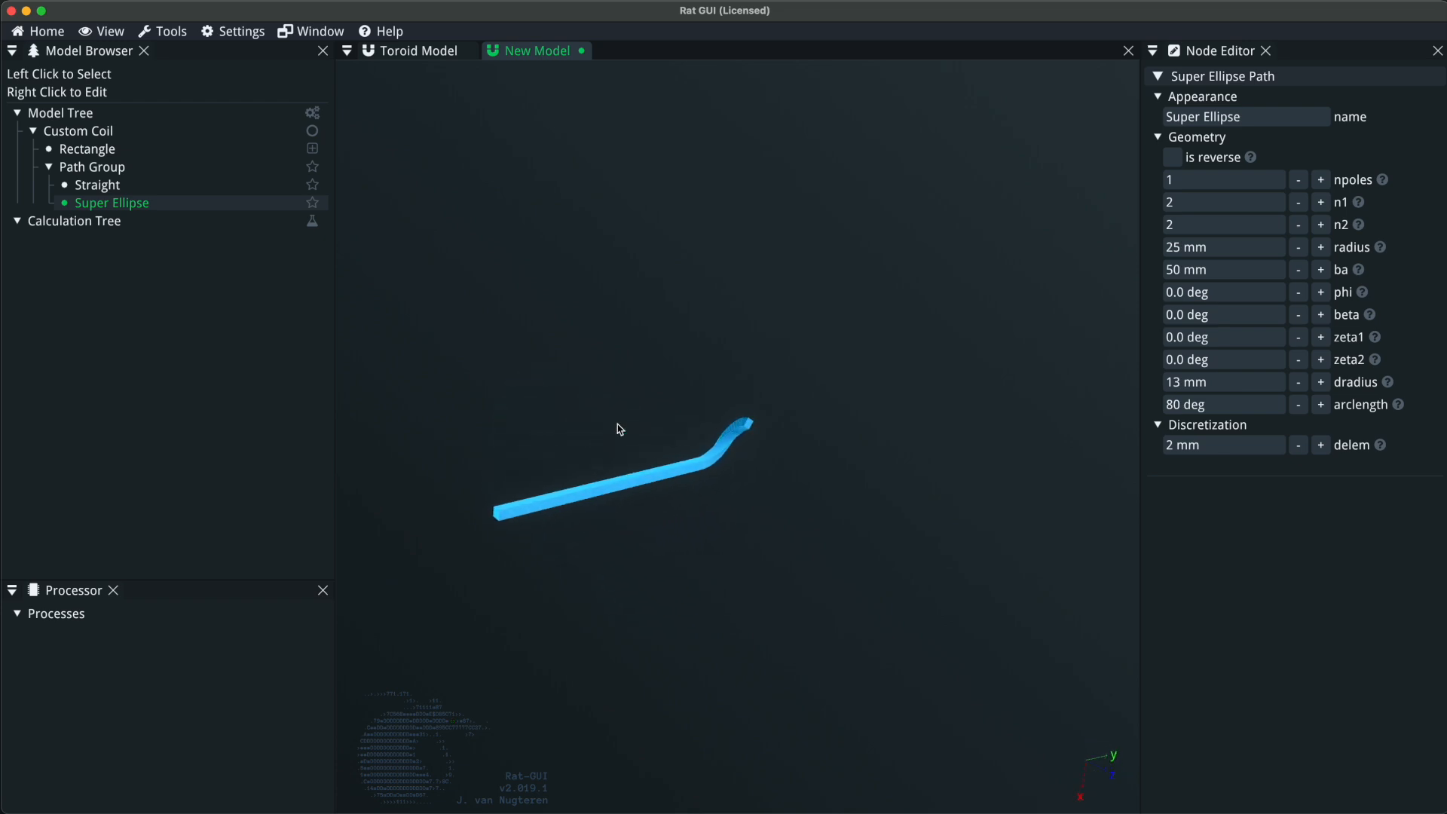